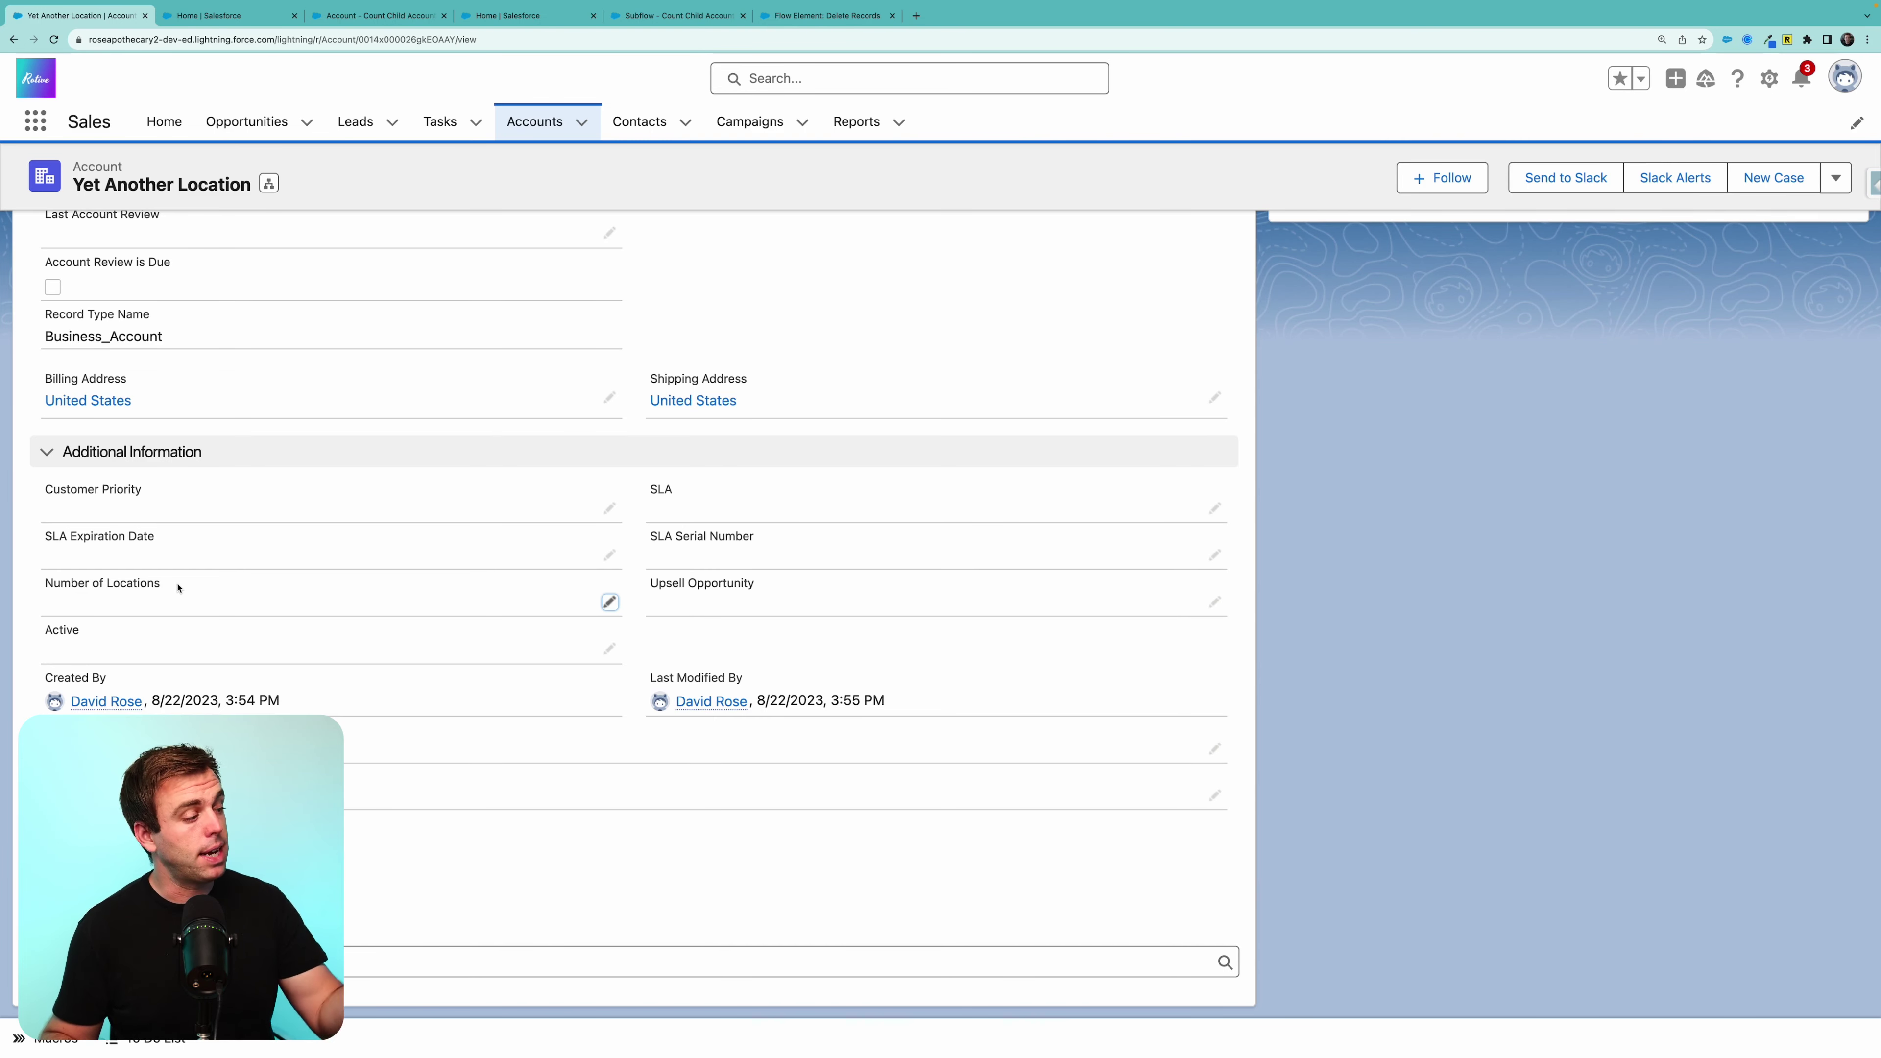
{"action": "left_click_drag", "start_coordinate": [165, 583], "coordinate": [40, 587]}
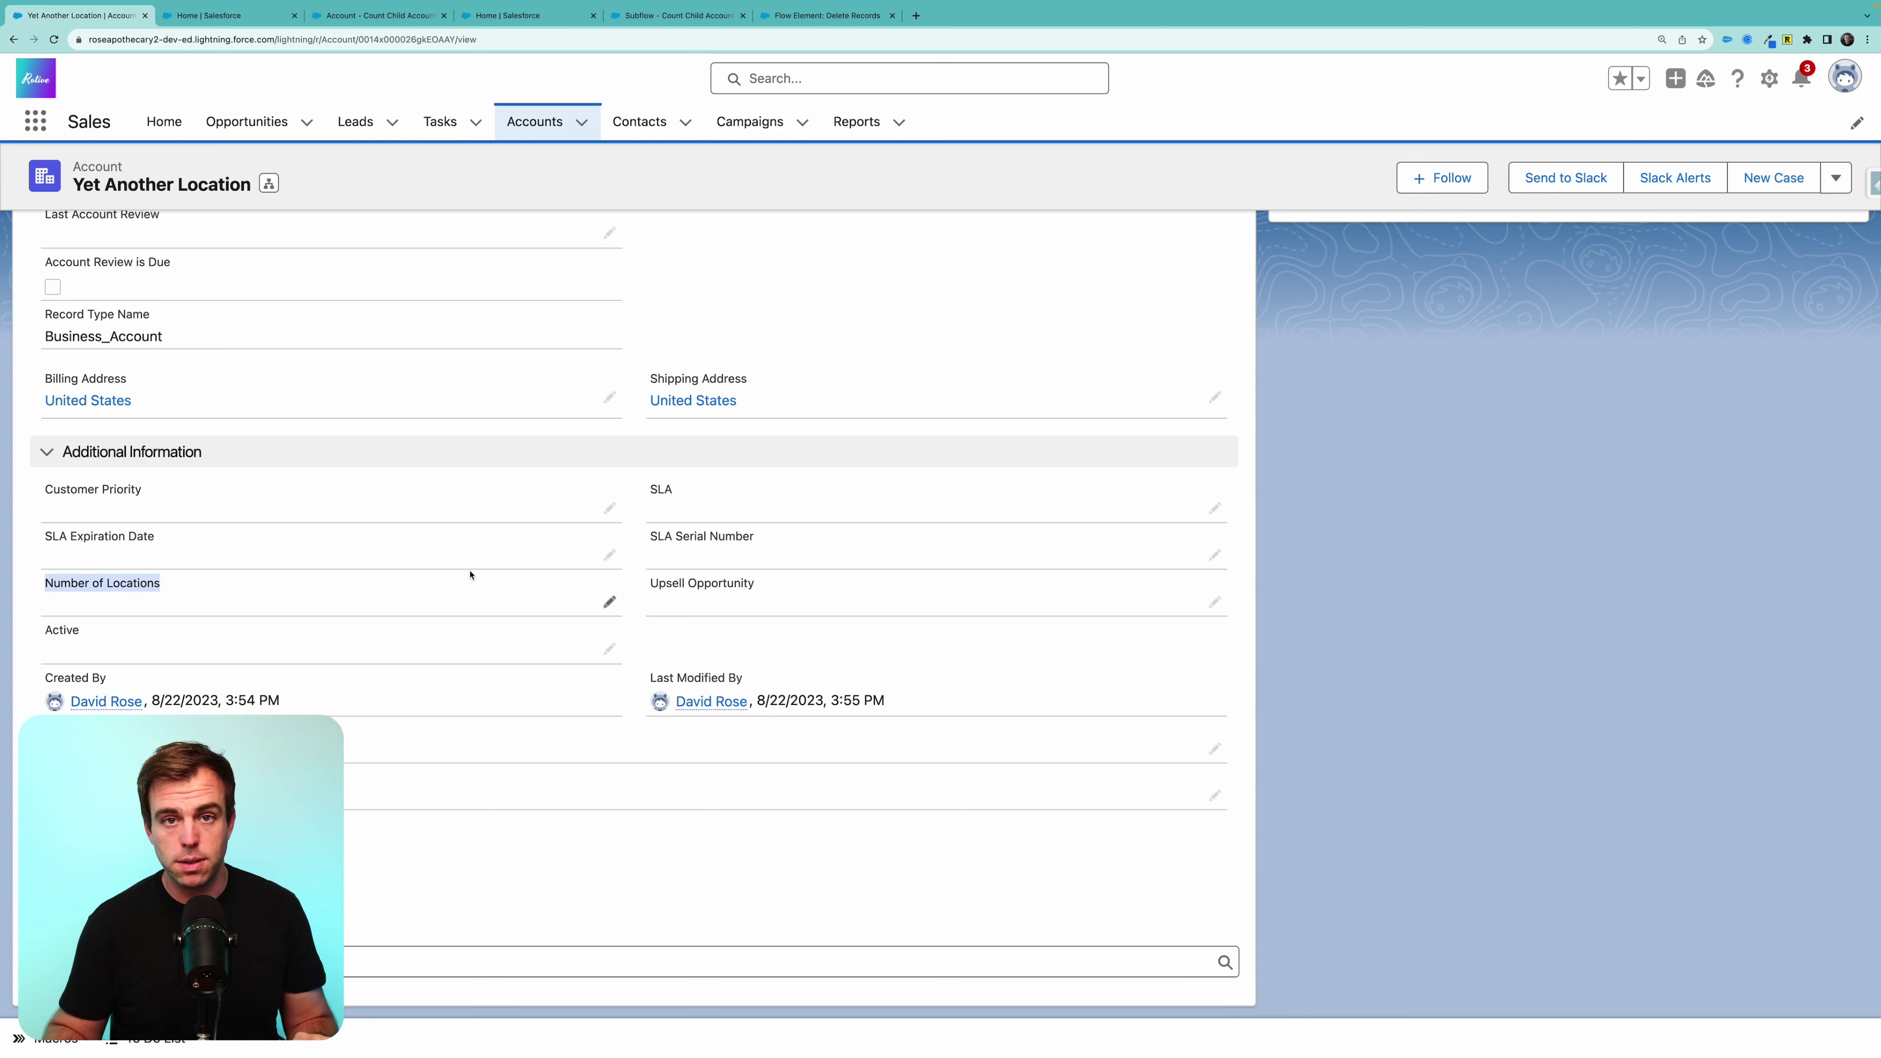
{"action": "left_click", "coordinate": [157, 581]}
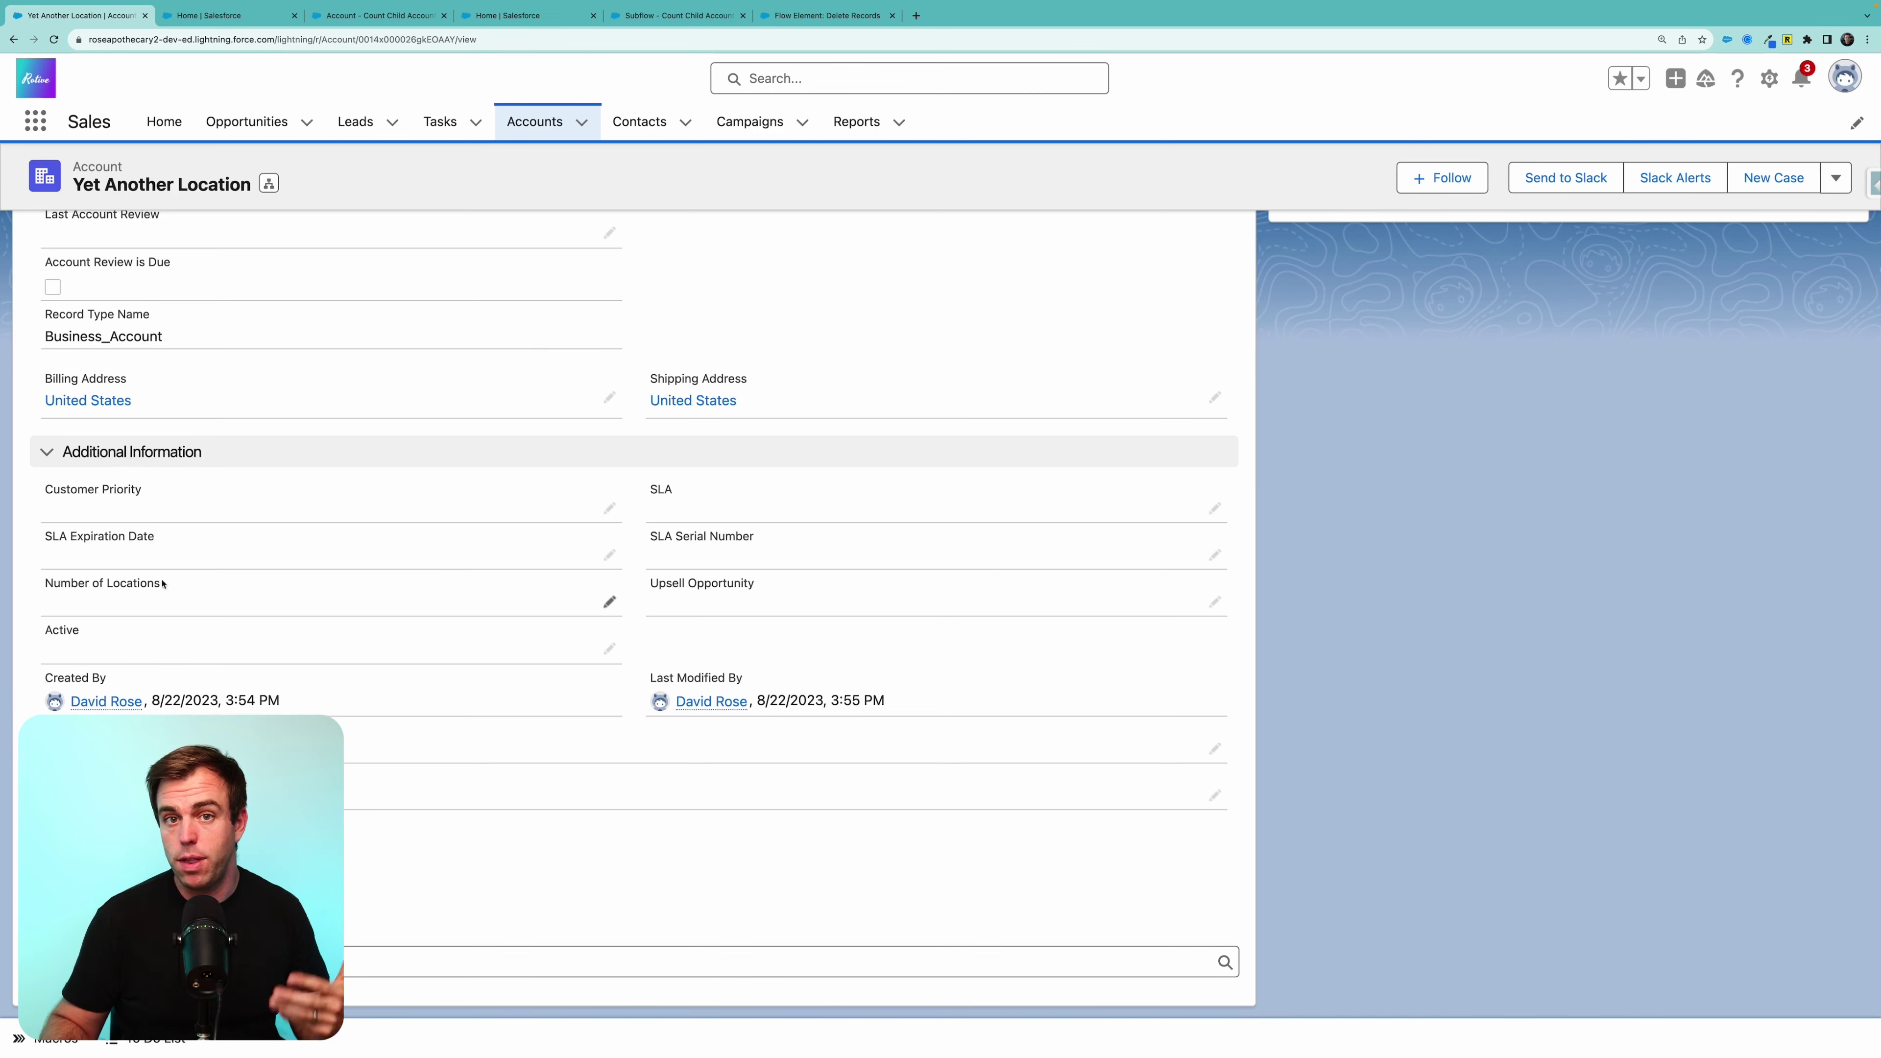
{"action": "scroll", "coordinate": [162, 584], "scroll_direction": "up", "scroll_amount": 10}
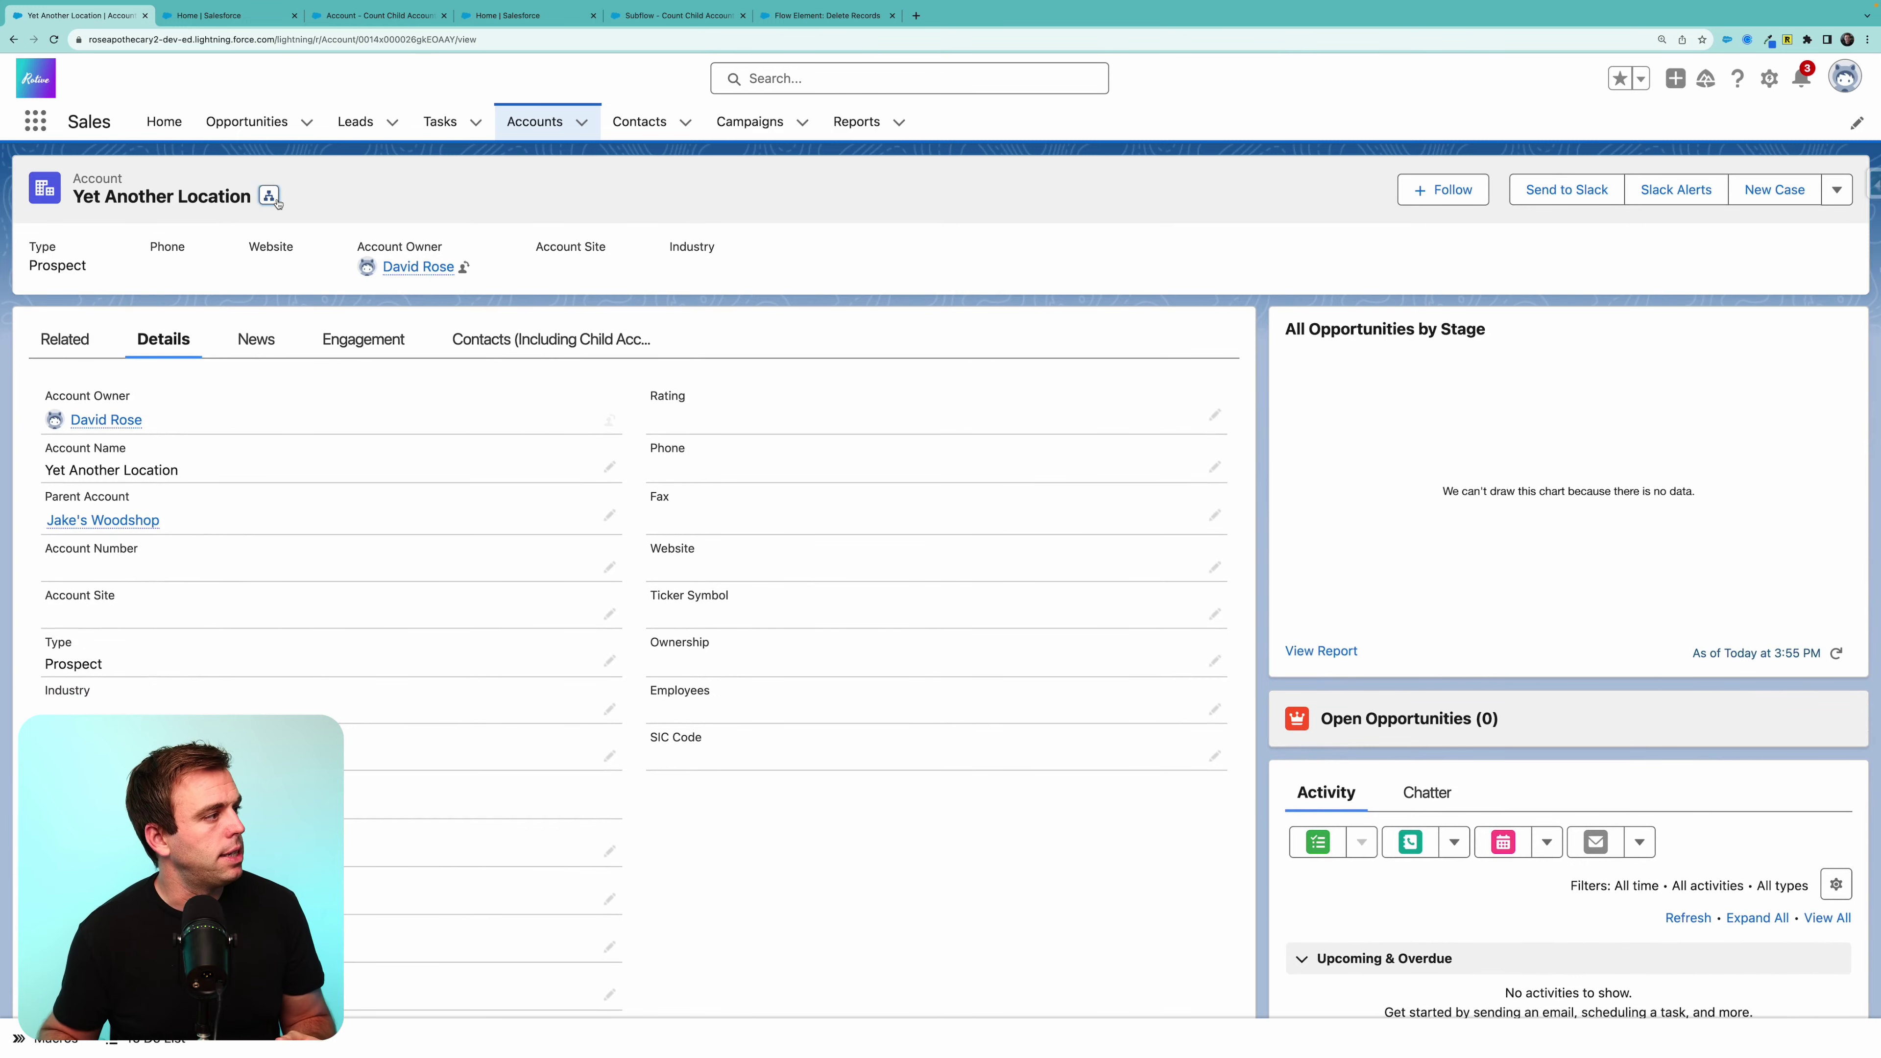
{"action": "left_click", "coordinate": [272, 197]}
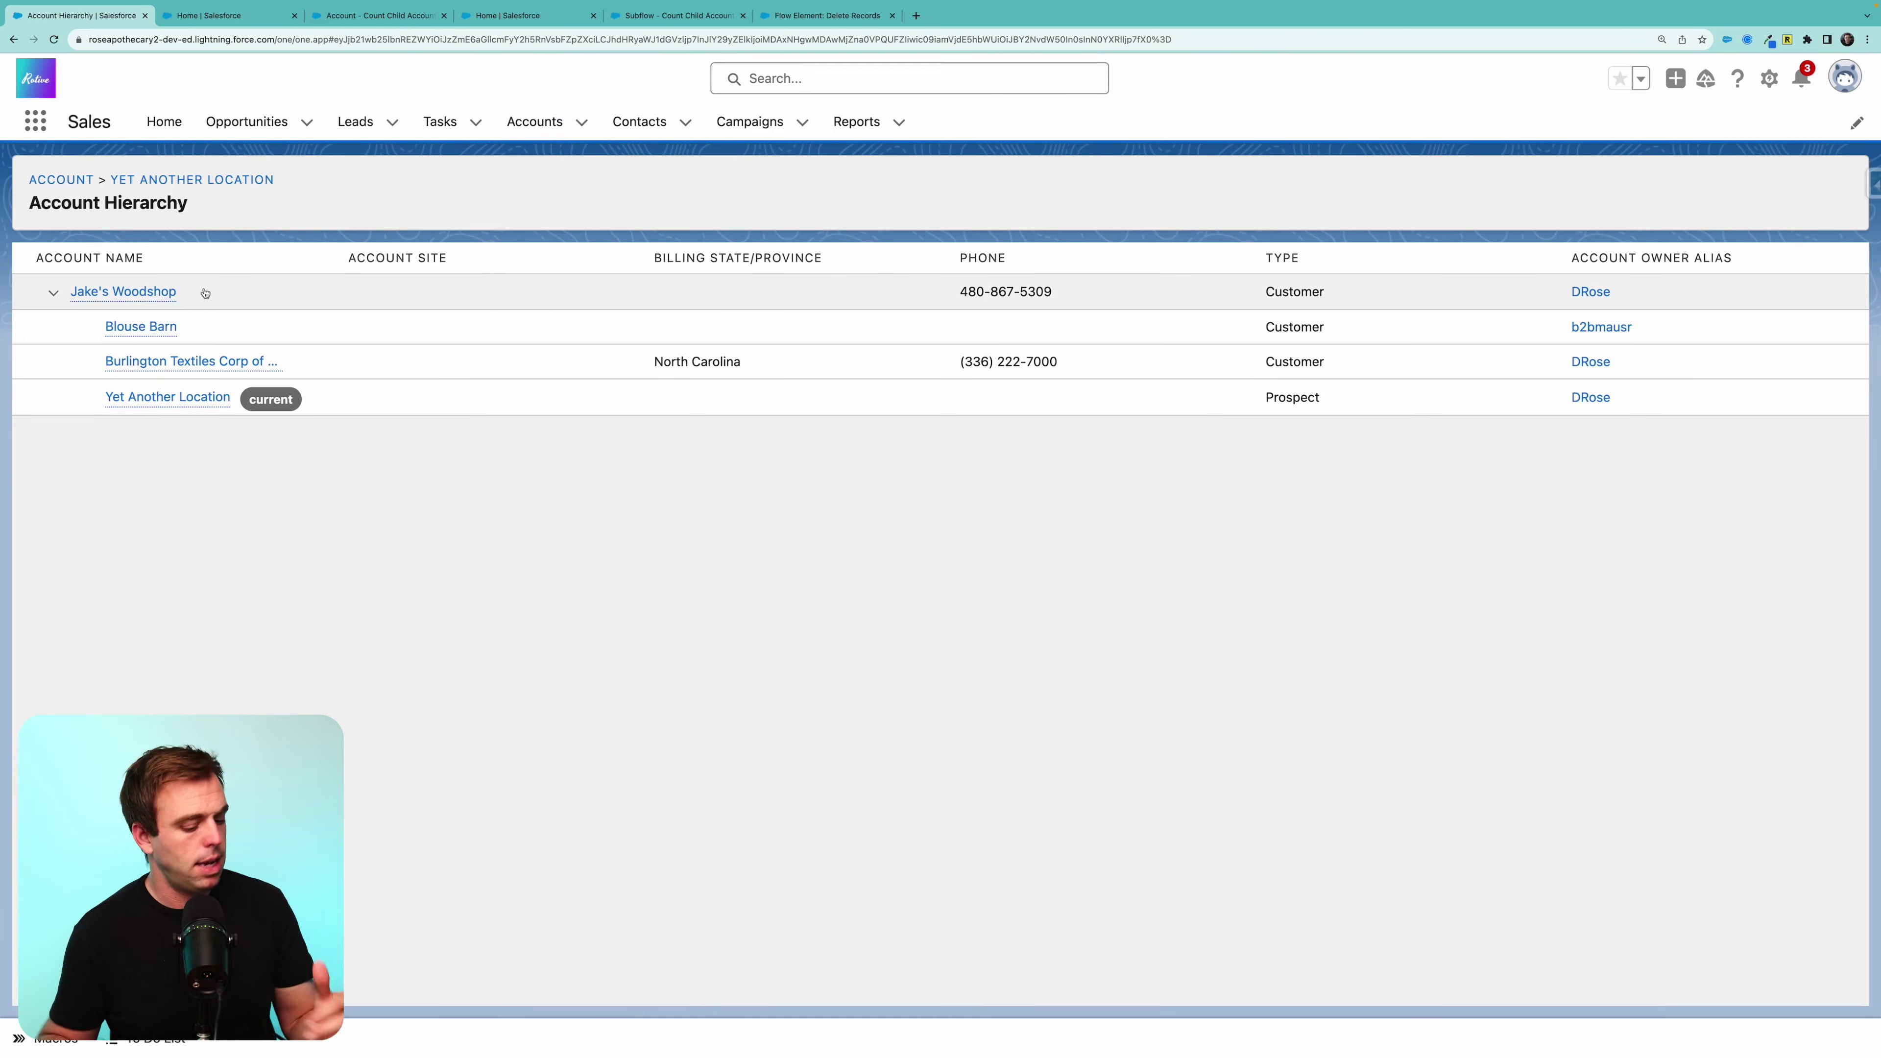
{"action": "key", "text": "super+plus"}
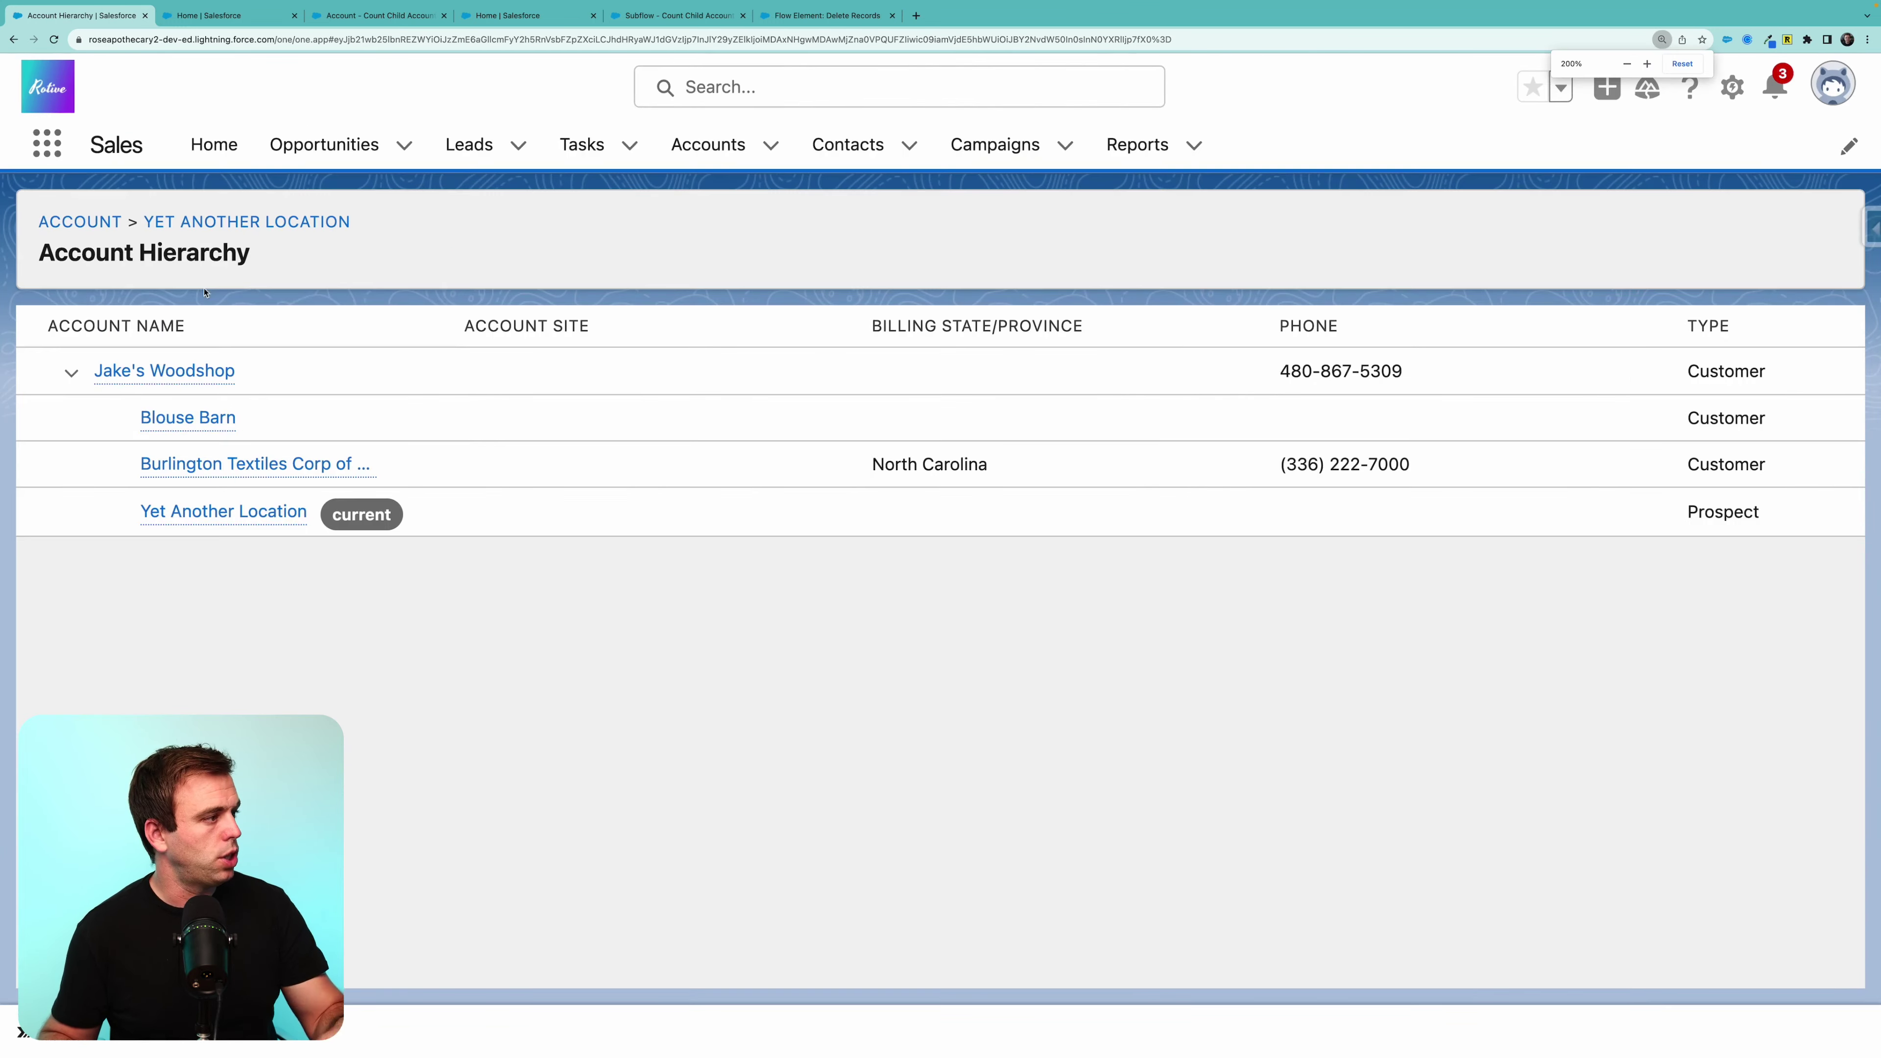
Open parent account Jake's Woodshop, confirm Number of Locations is 3, and return to the subflow debug run.
{"action": "mouse_move", "coordinate": [205, 426]}
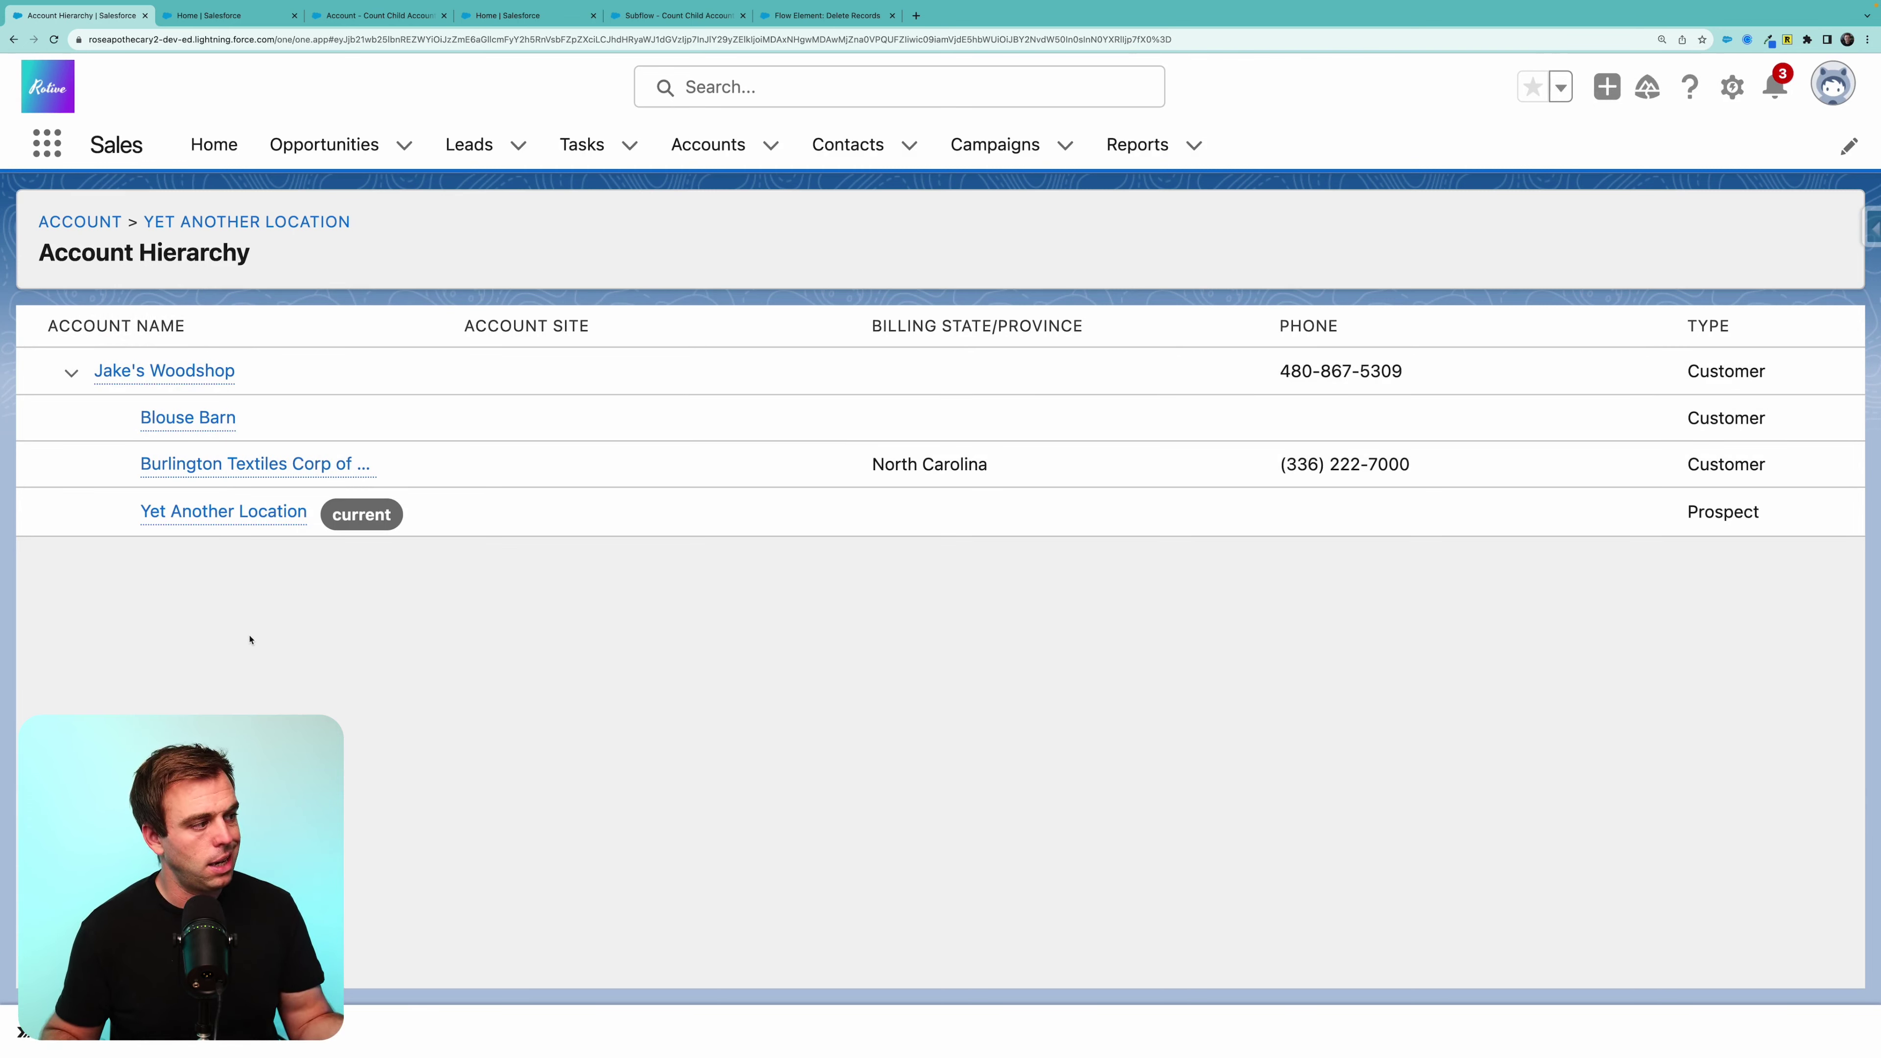
{"action": "left_click", "coordinate": [152, 372]}
{"action": "left_click", "coordinate": [225, 459]}
{"action": "scroll", "coordinate": [276, 608], "scroll_direction": "down", "scroll_amount": 10}
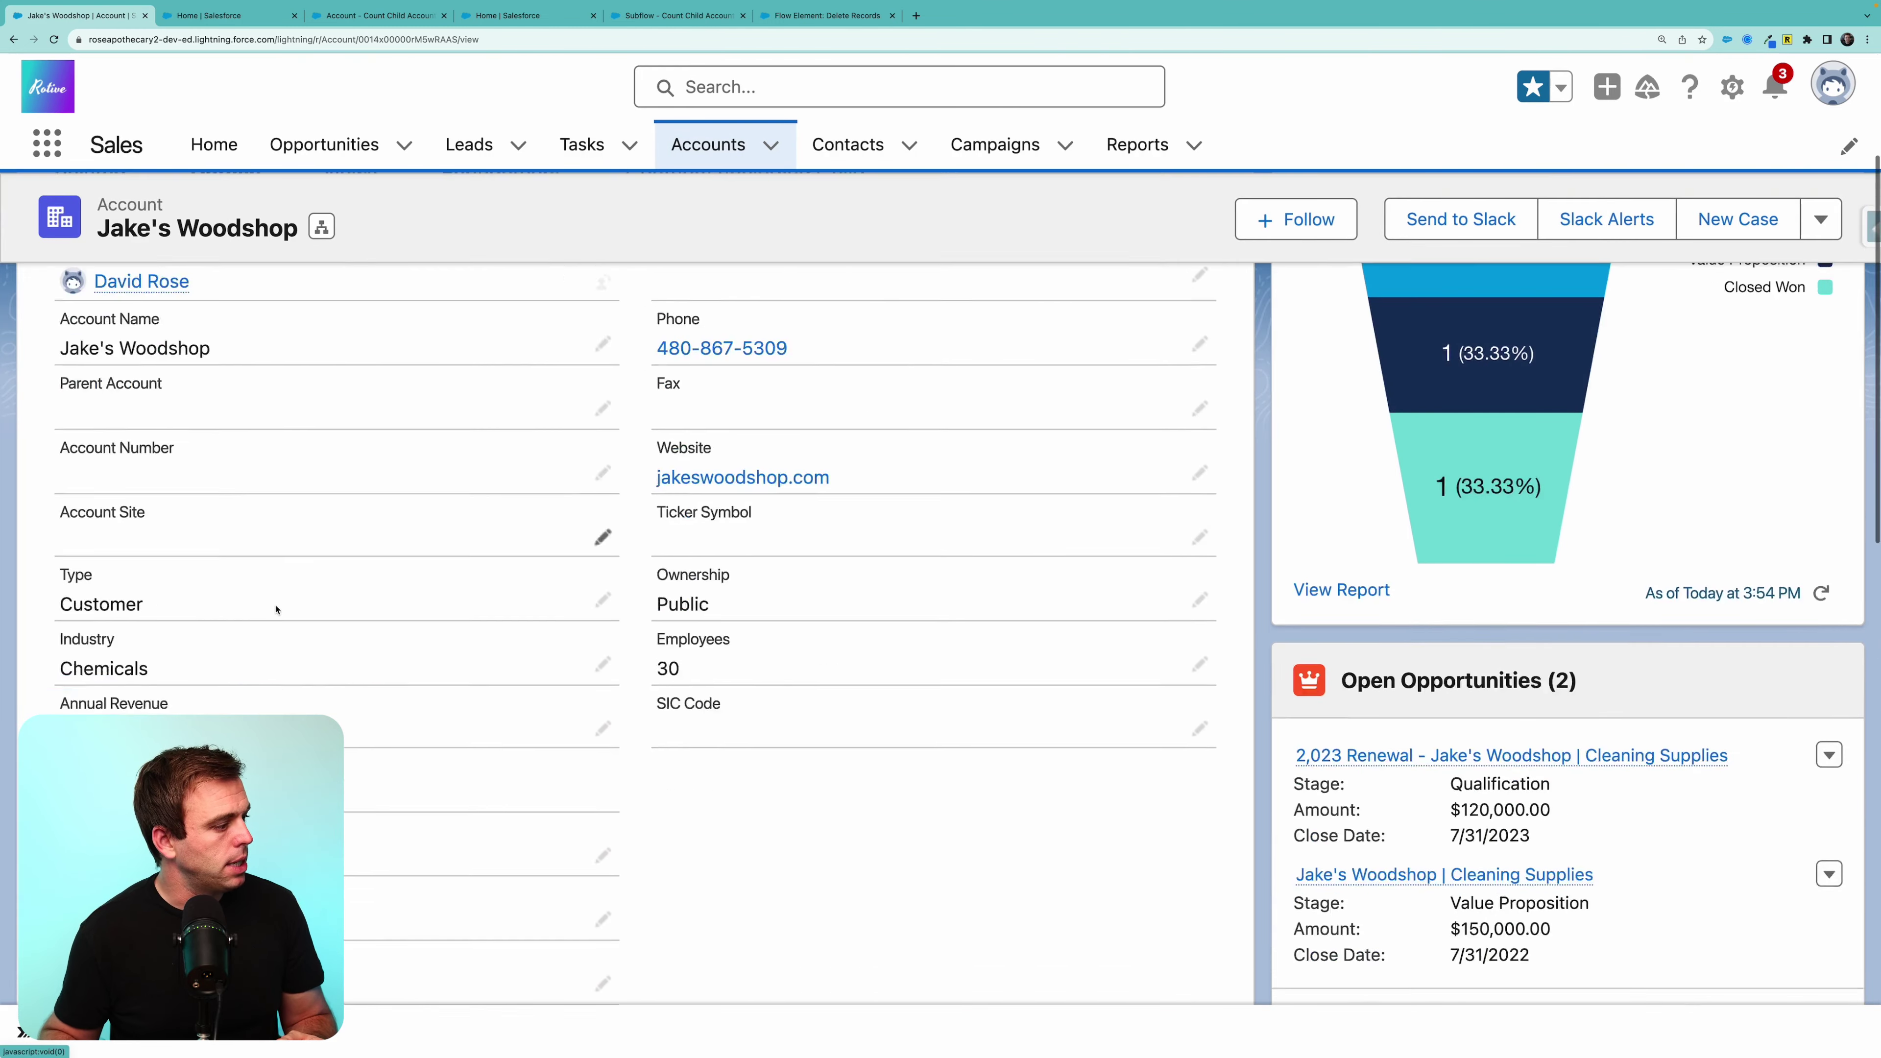
{"action": "scroll", "coordinate": [276, 609], "scroll_direction": "down", "scroll_amount": 10}
{"action": "scroll", "coordinate": [277, 609], "scroll_direction": "up", "scroll_amount": 3}
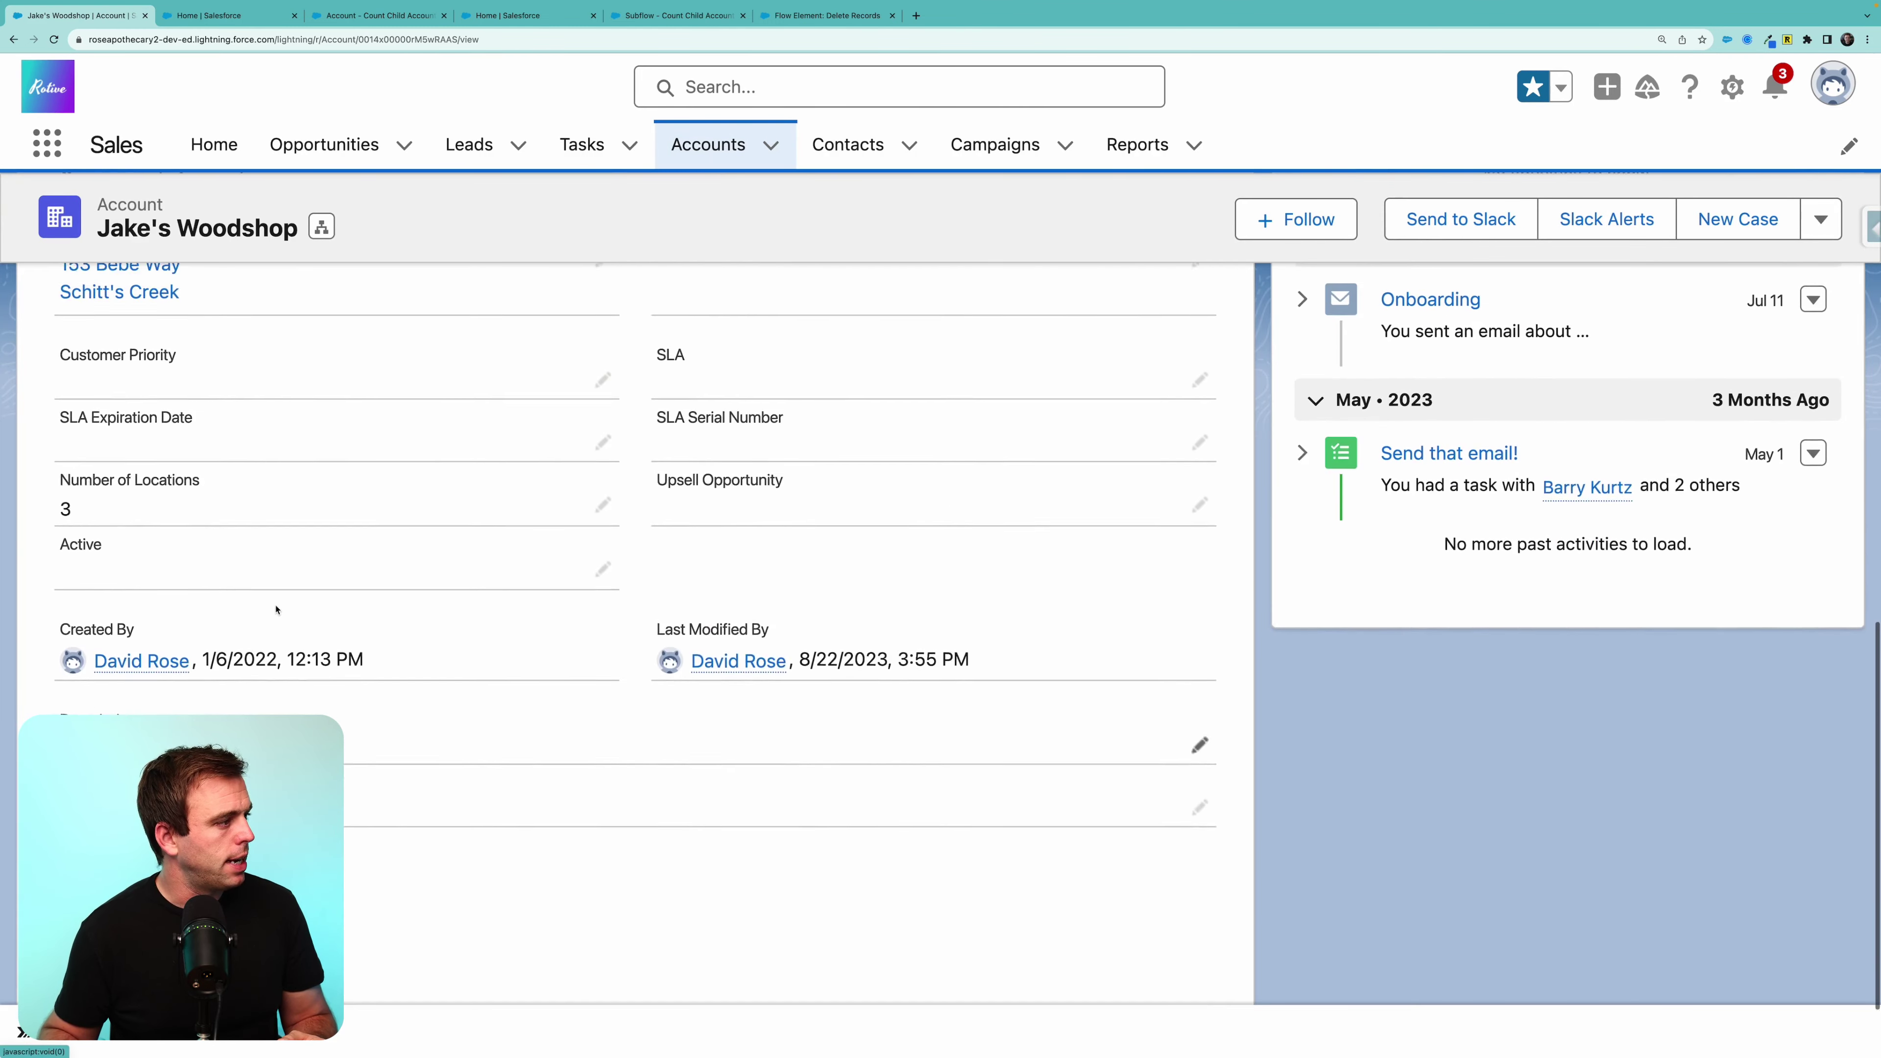
{"action": "left_click_drag", "start_coordinate": [77, 537], "coordinate": [46, 546]}
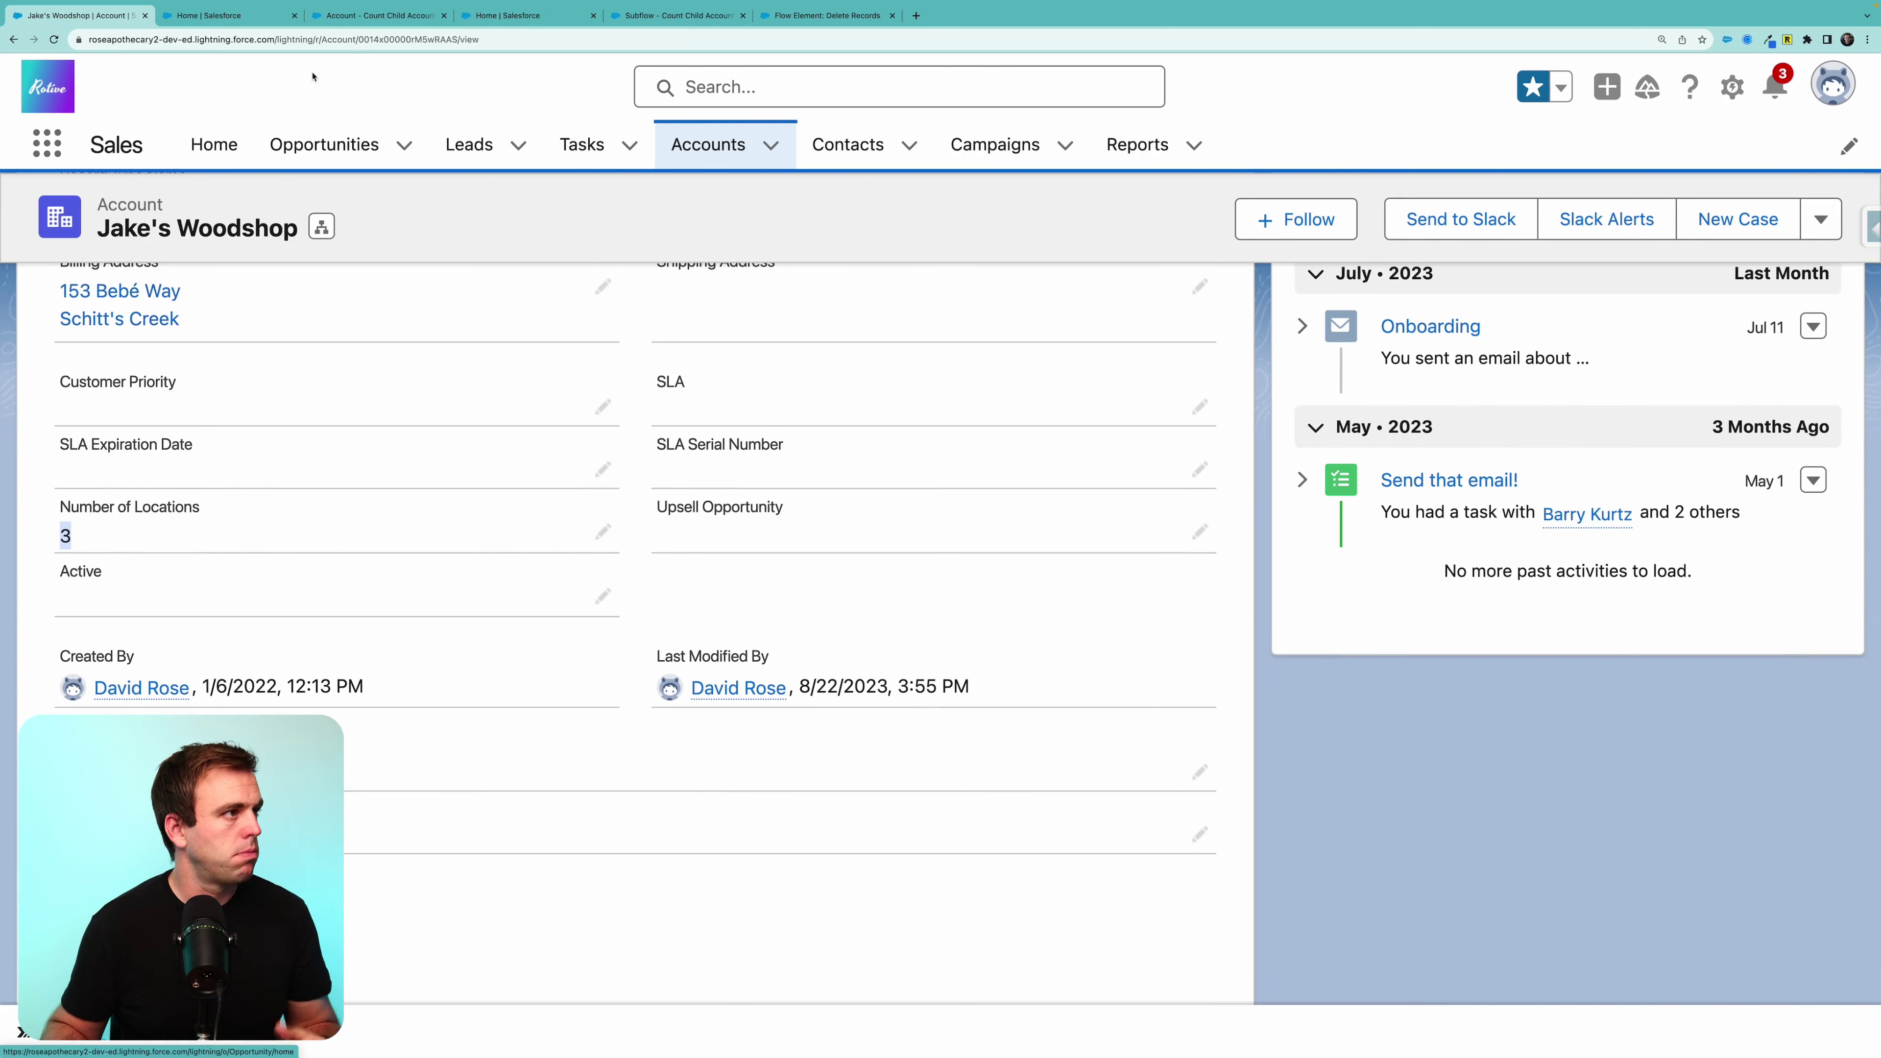
{"action": "left_click", "coordinate": [634, 19]}
{"action": "left_click_drag", "start_coordinate": [799, 409], "coordinate": [630, 412]}
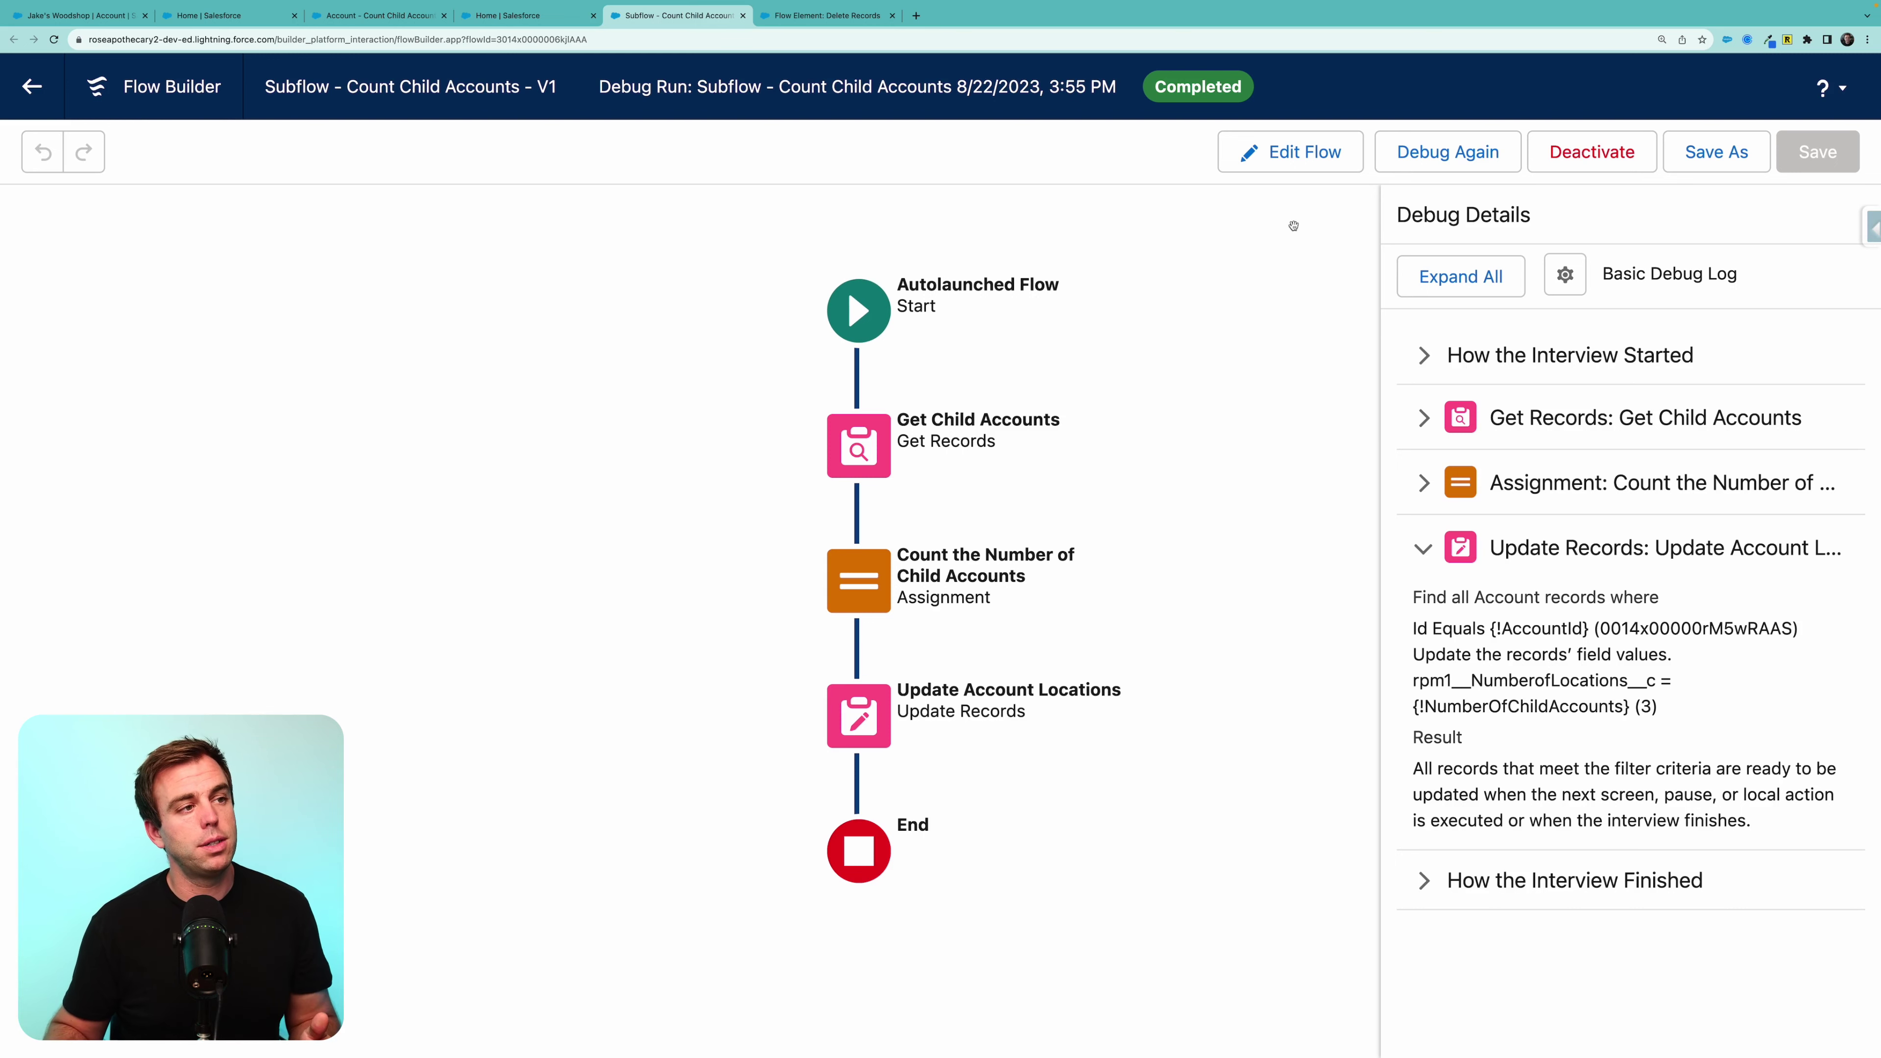
Put the subflow into edit mode and inspect the Get Child Accounts filter without changing it.
{"action": "left_click", "coordinate": [1294, 151]}
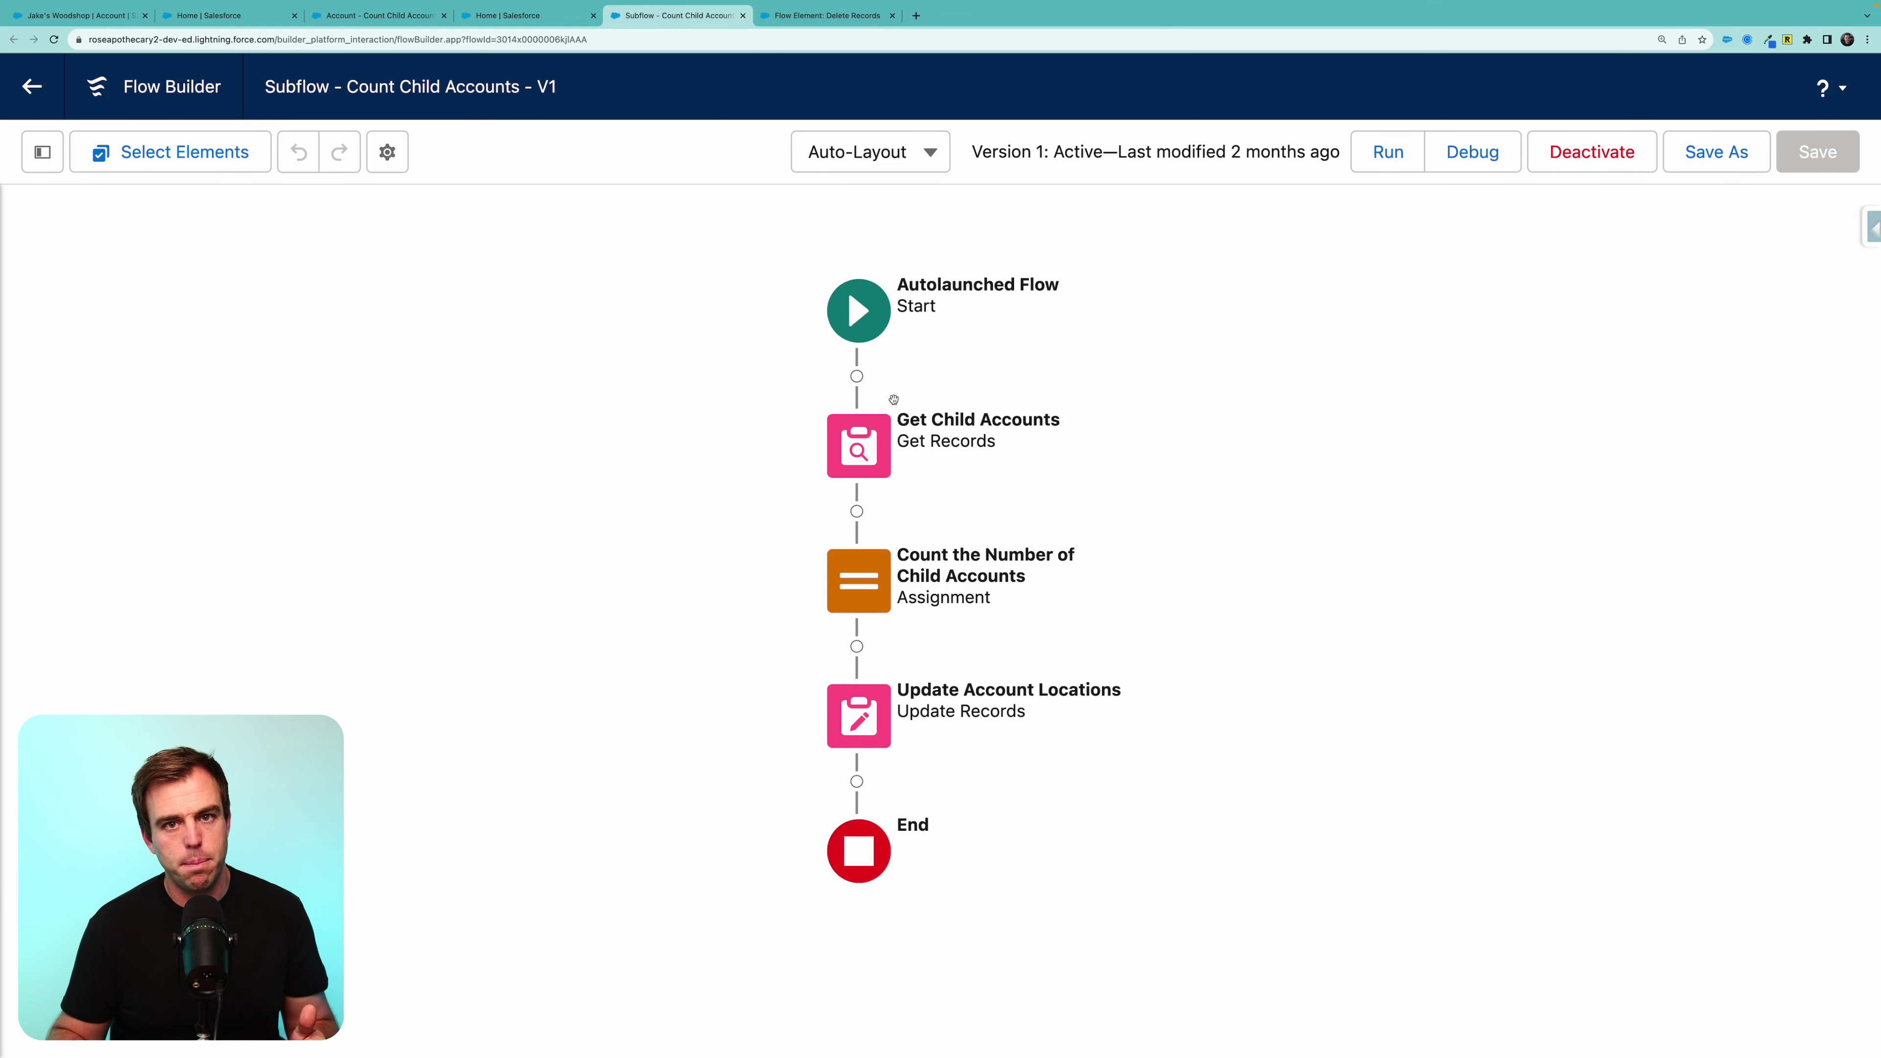
{"action": "left_click", "coordinate": [42, 152]}
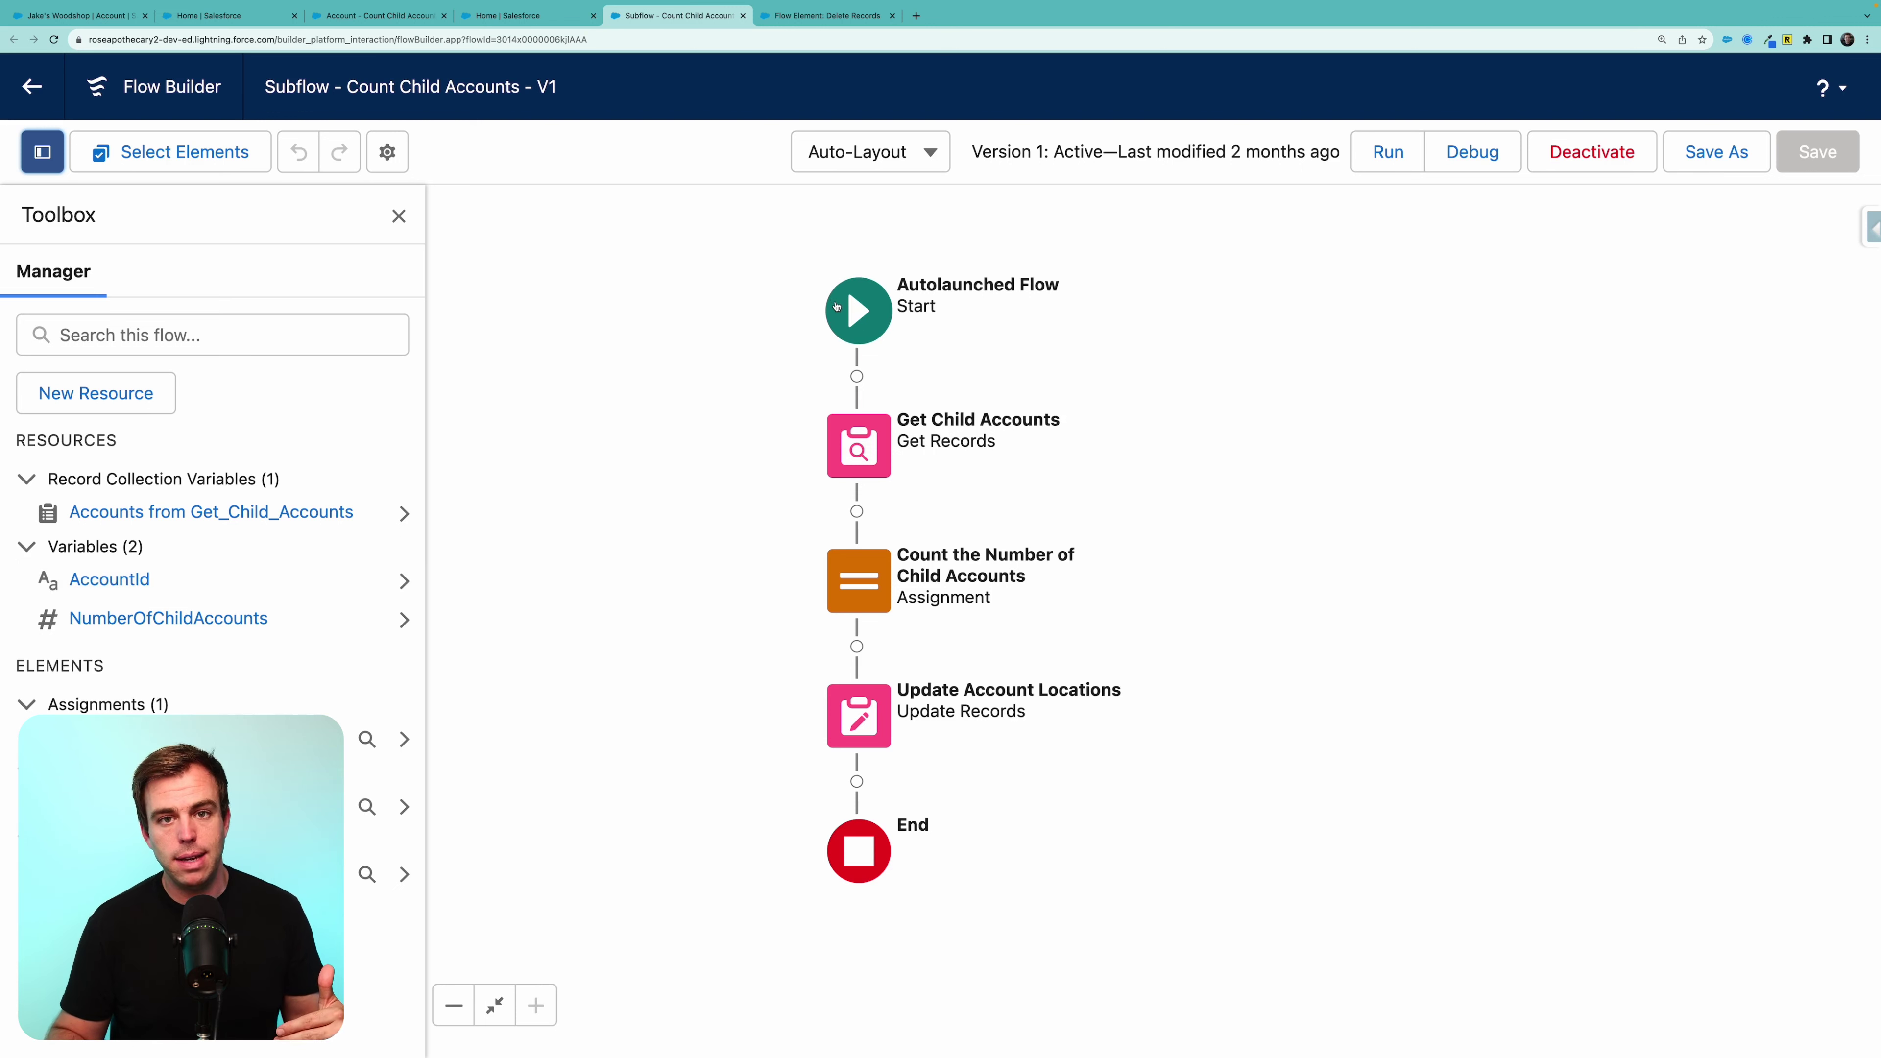
{"action": "double_click", "coordinate": [862, 442]}
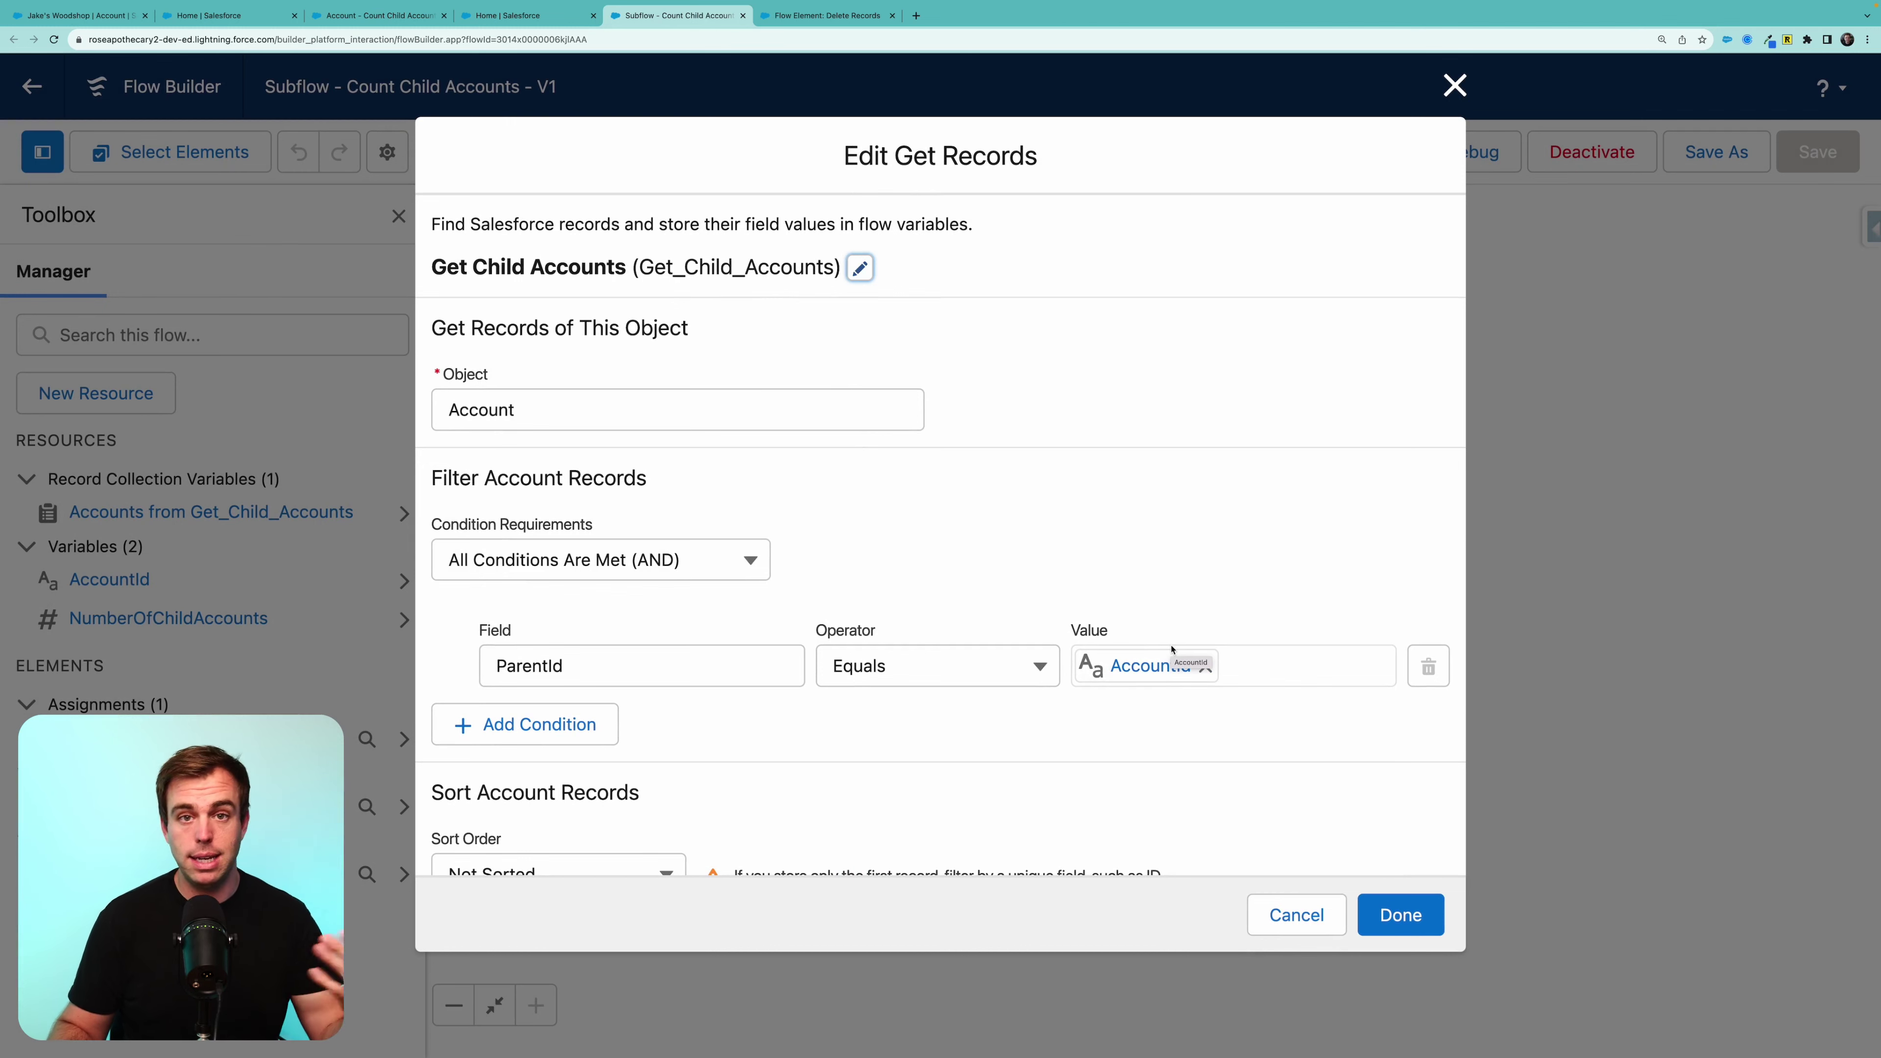
{"action": "left_click", "coordinate": [1454, 86]}
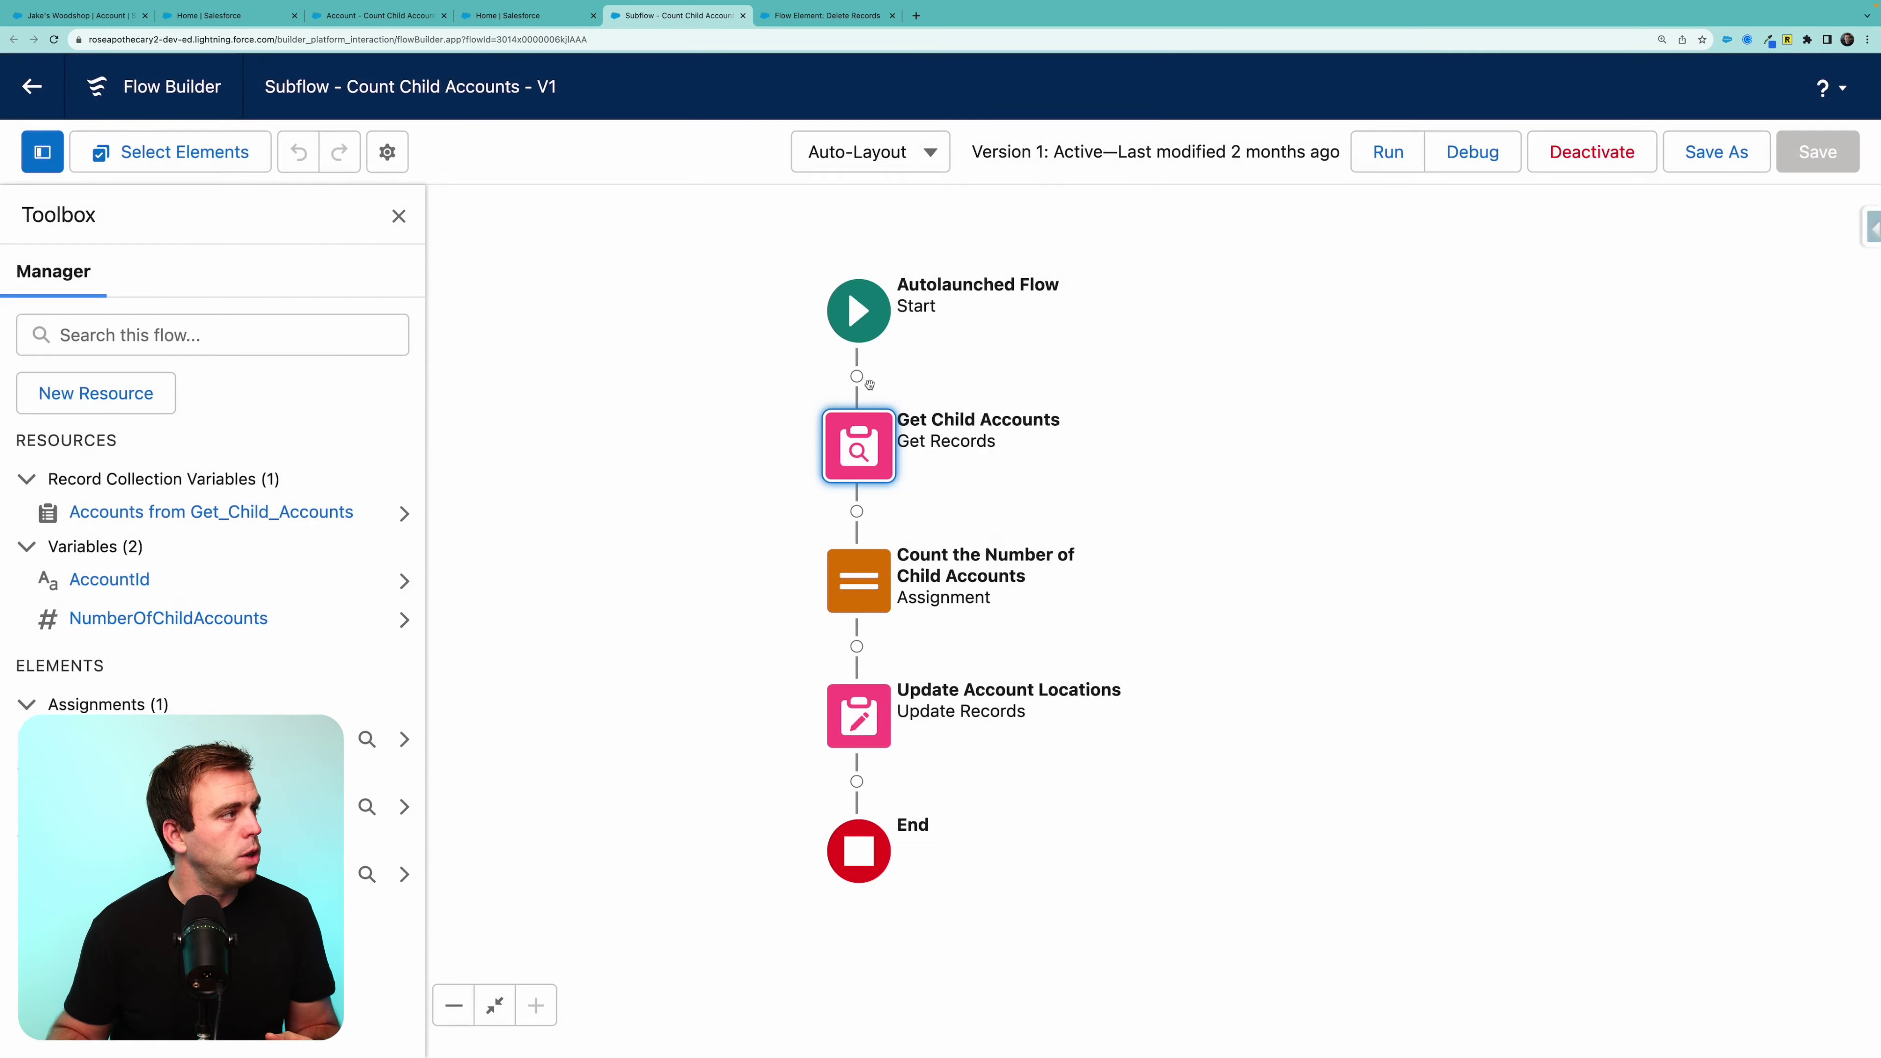
Review the account hierarchy under Jake's Woodshop.
{"action": "left_click", "coordinate": [74, 14]}
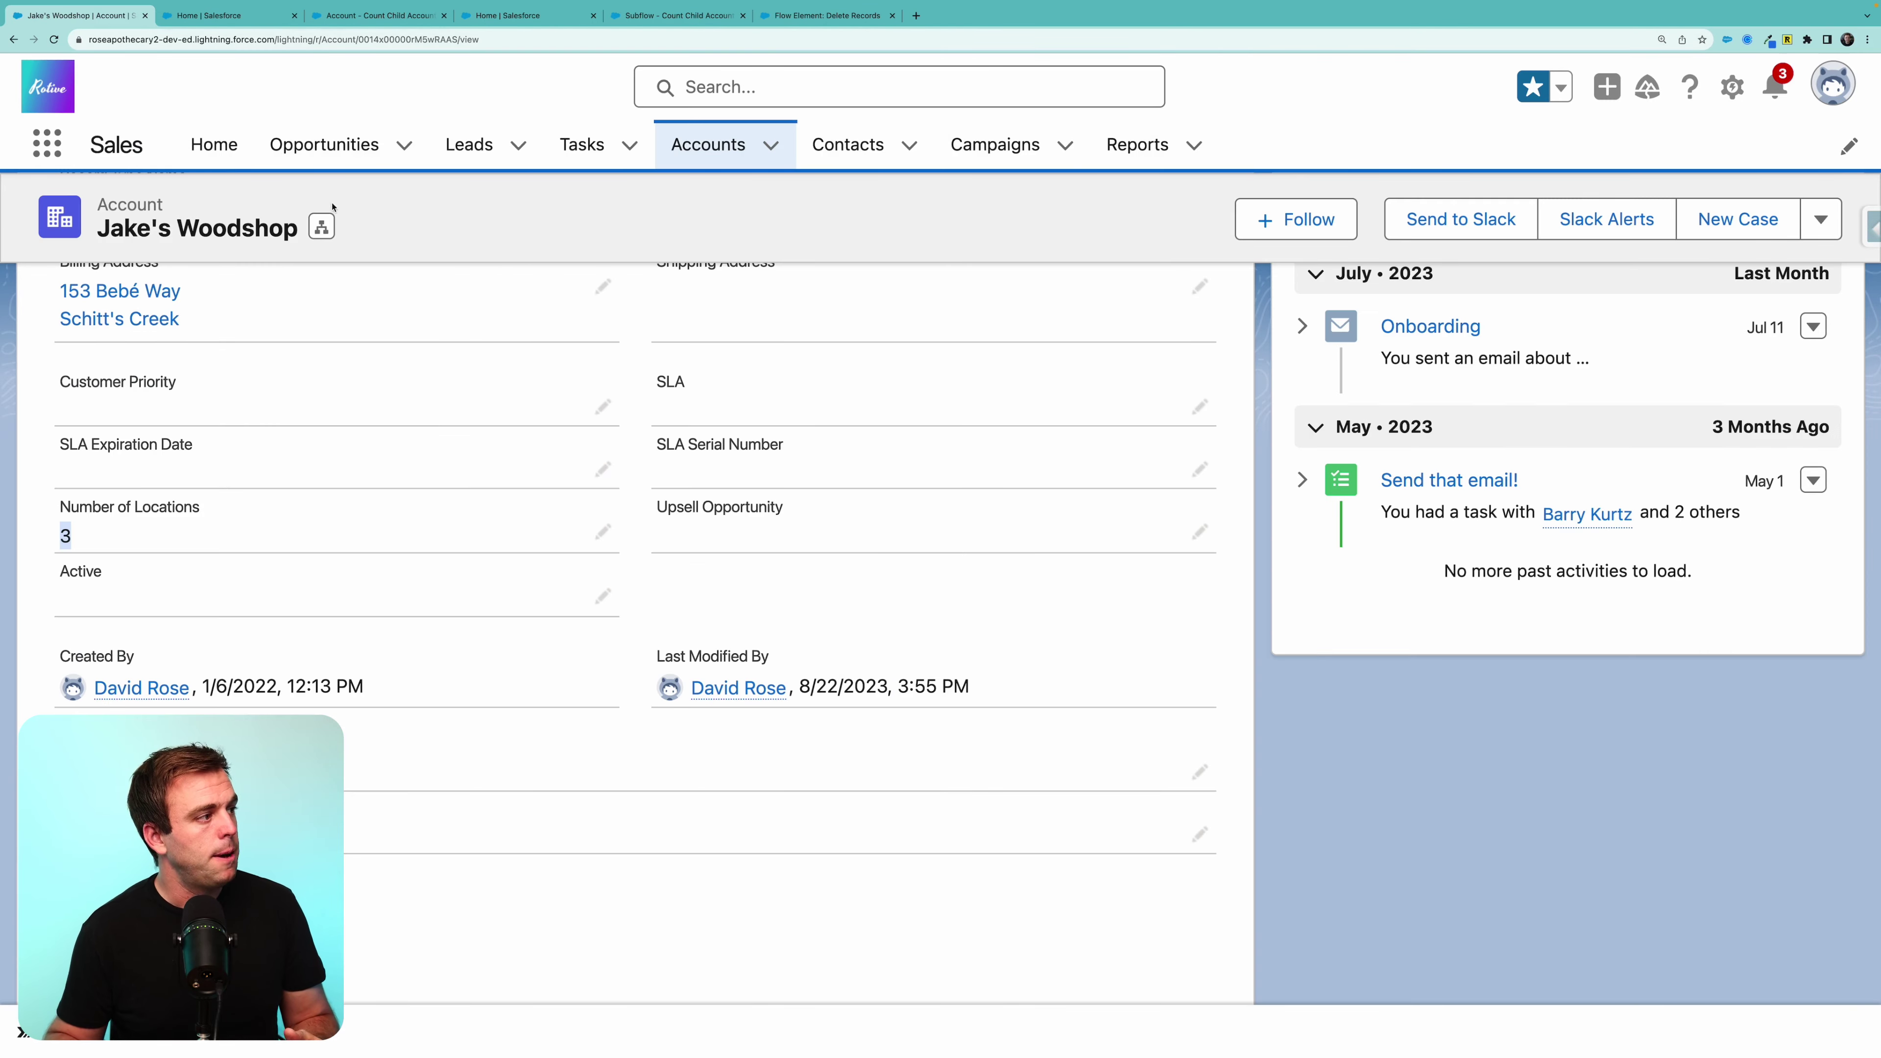
{"action": "left_click", "coordinate": [320, 227]}
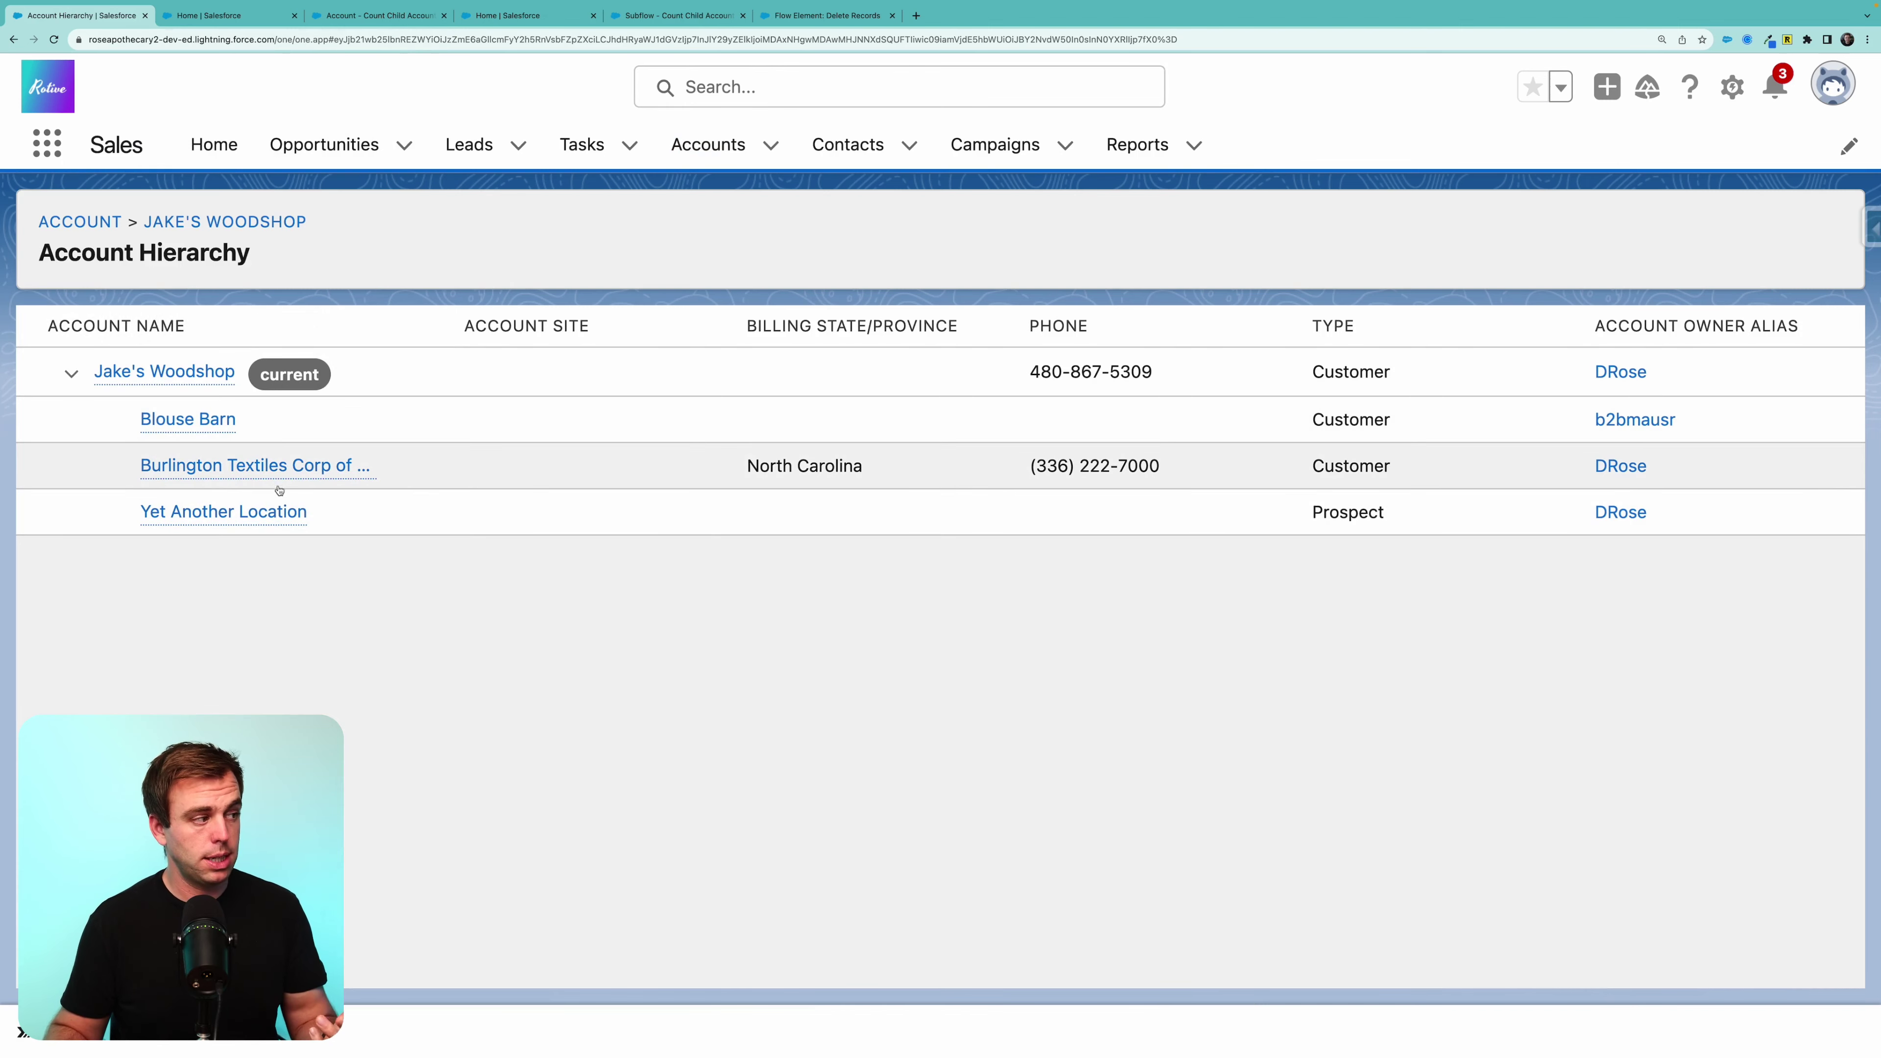
{"action": "mouse_move", "coordinate": [288, 485]}
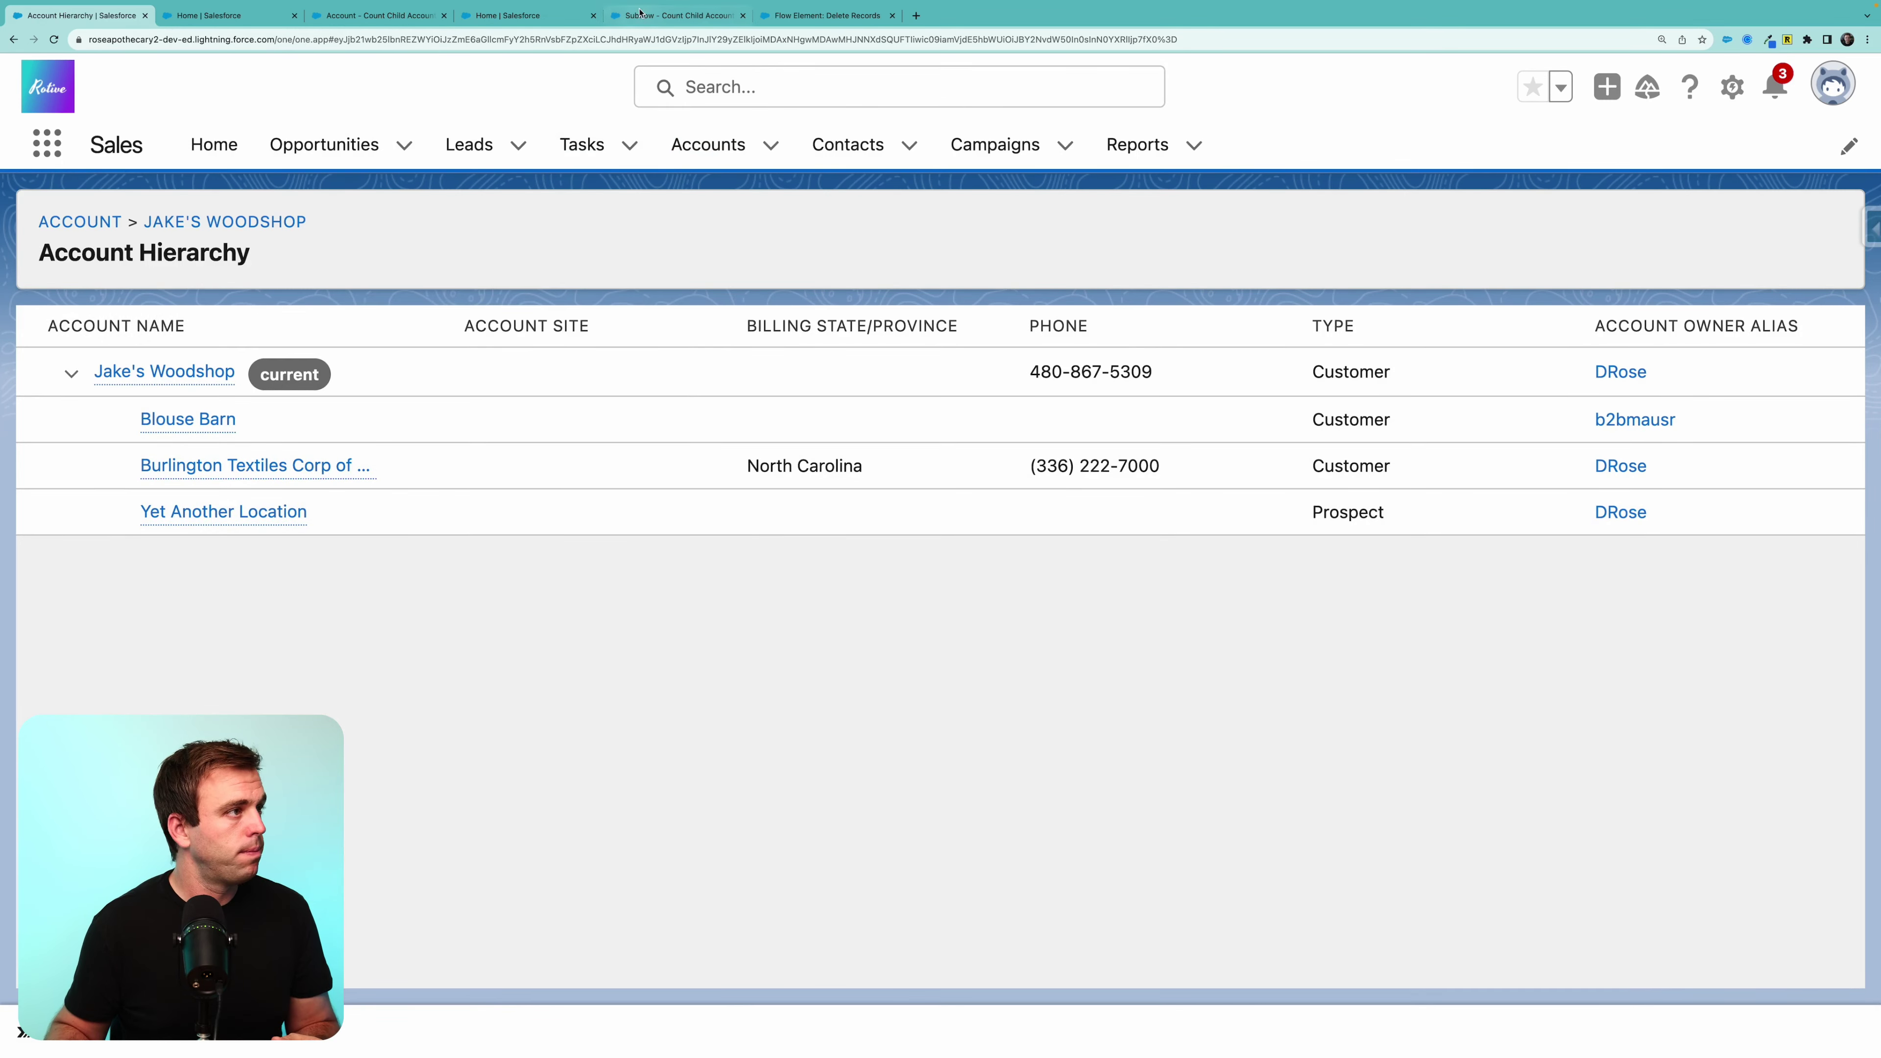
Inspect the Count the Number of Child Accounts and Update Account Locations steps, leaving them unchanged.
{"action": "left_click", "coordinate": [674, 14]}
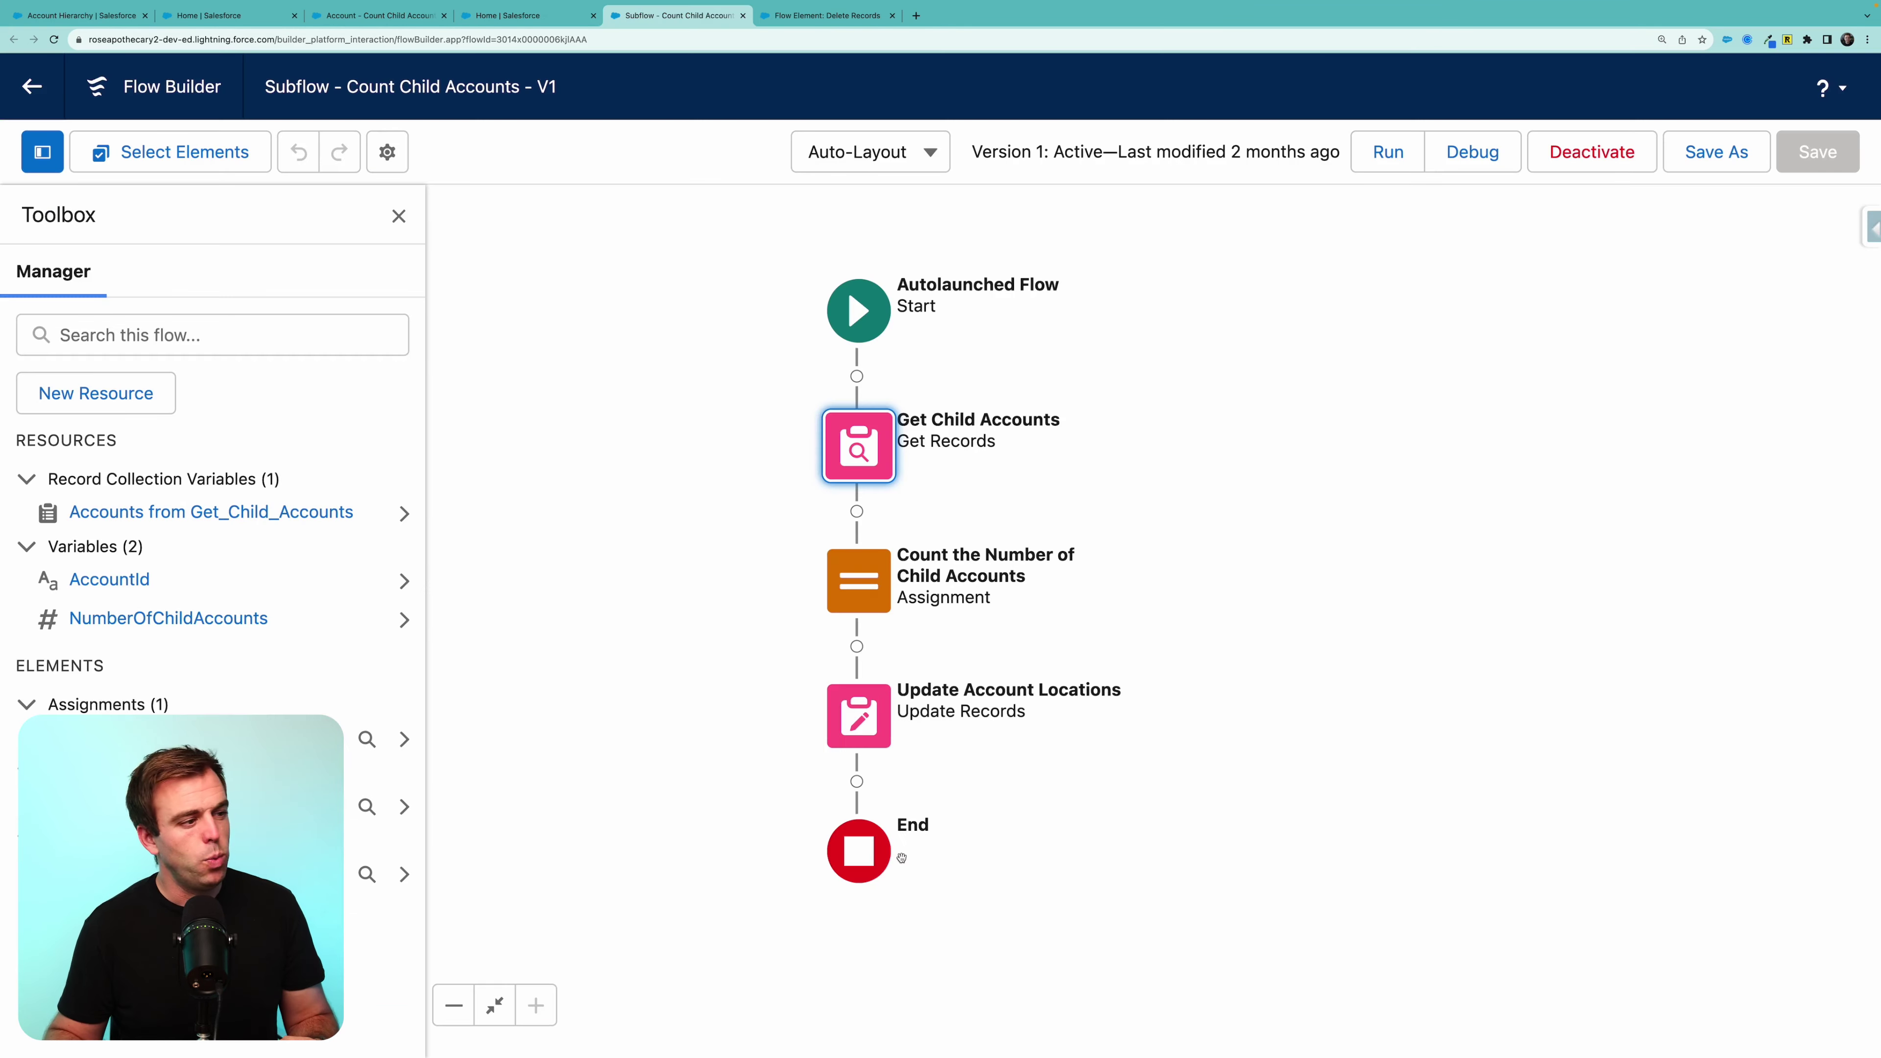
{"action": "double_click", "coordinate": [860, 581]}
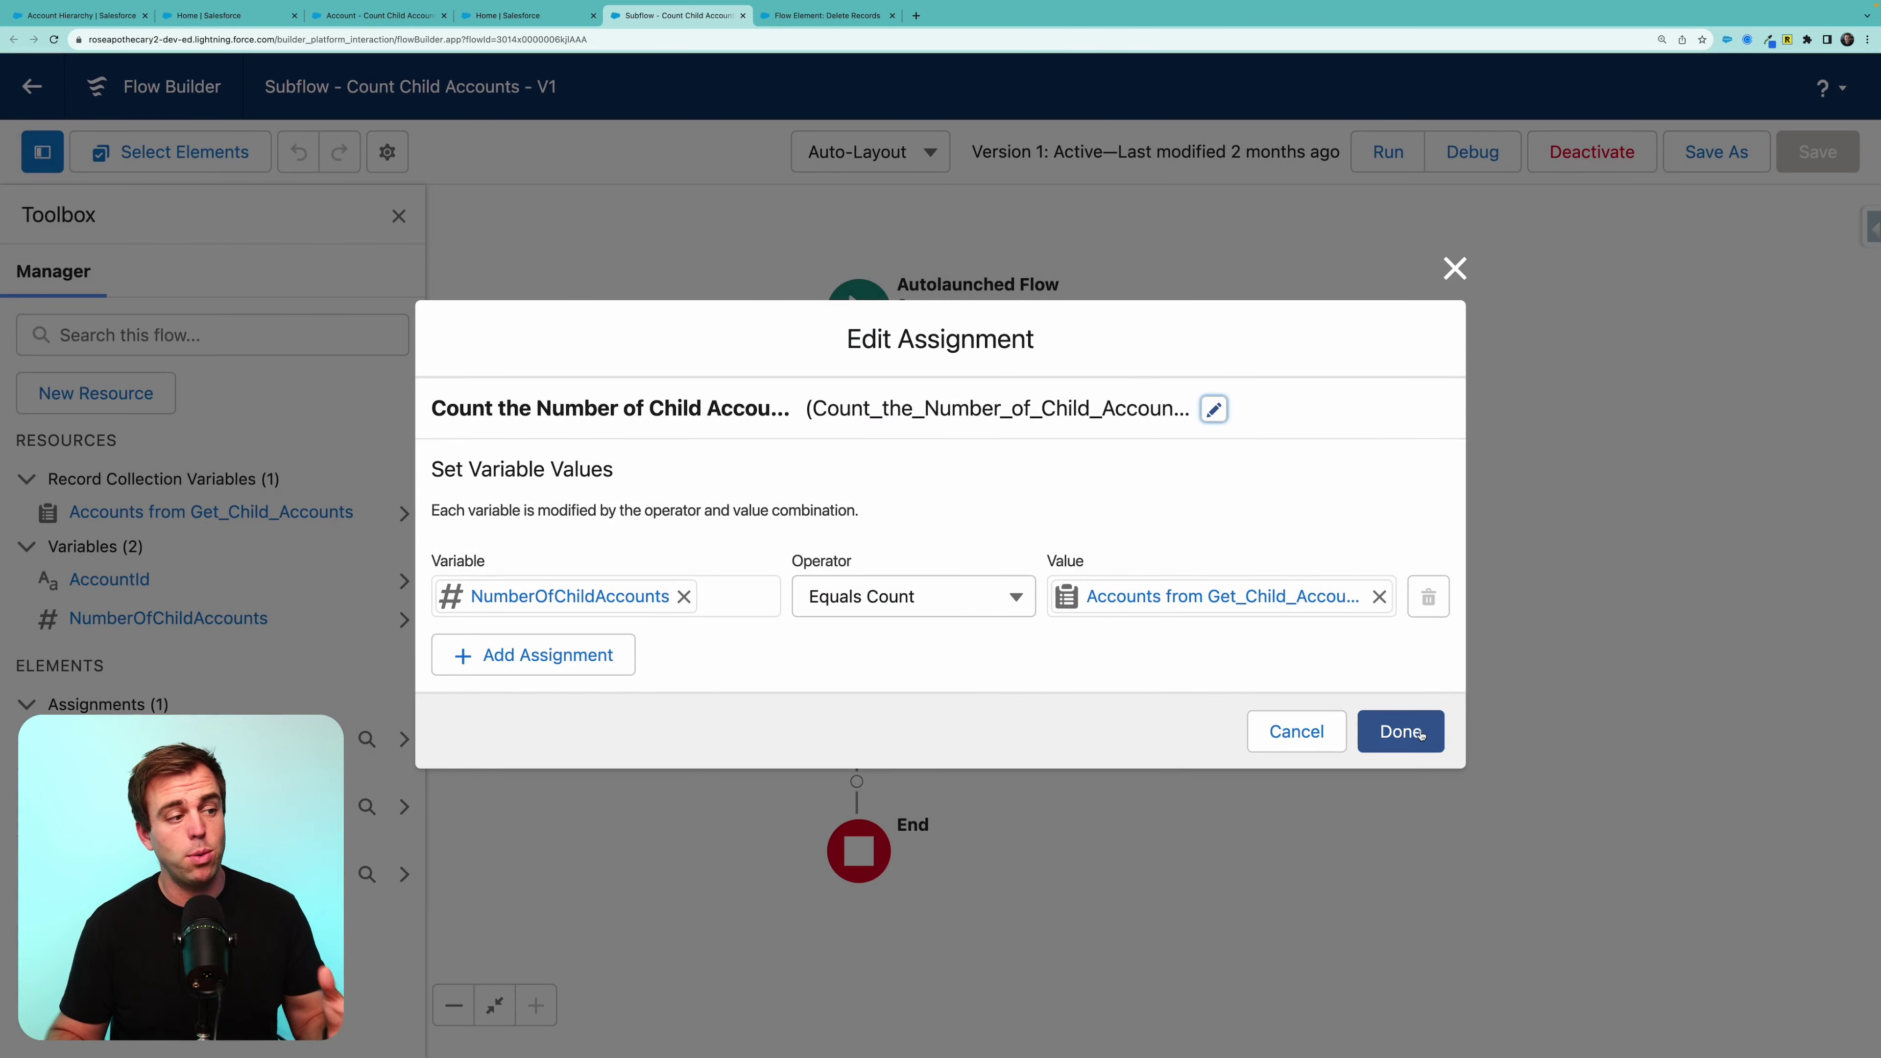
{"action": "left_click", "coordinate": [1421, 734]}
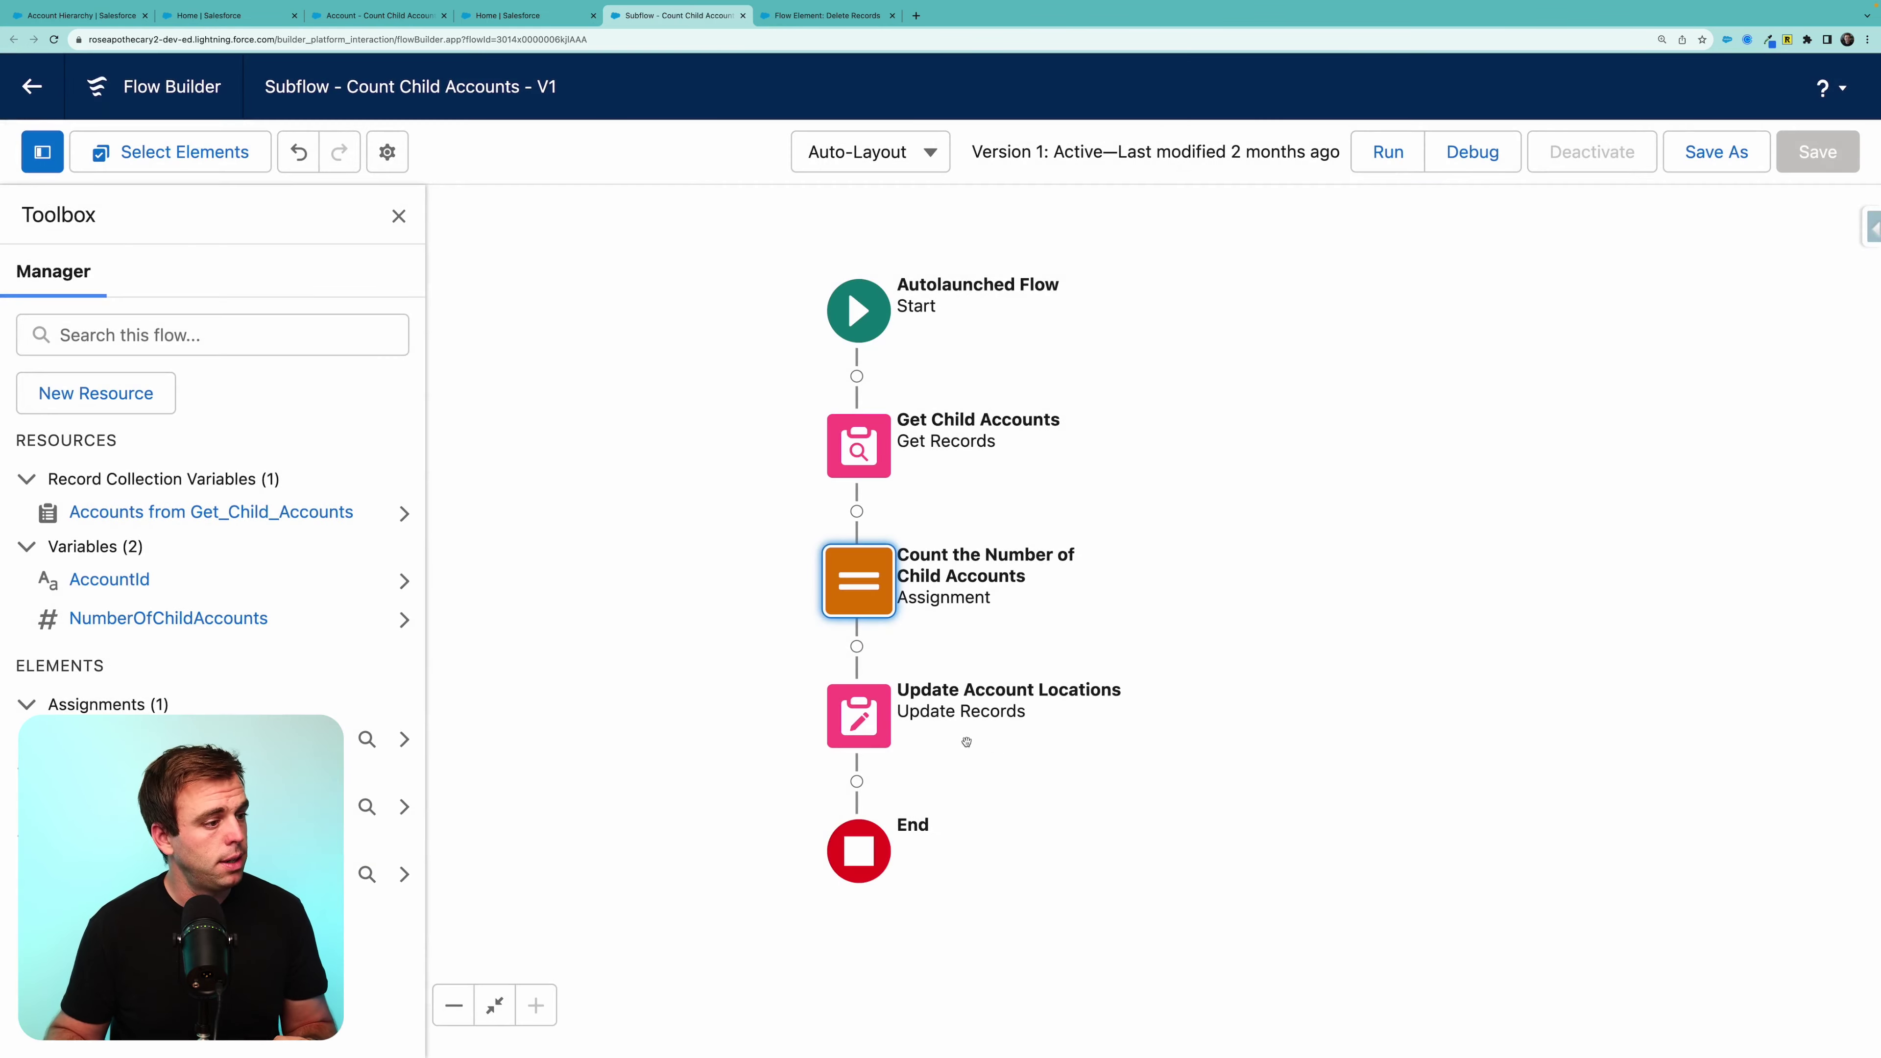
{"action": "double_click", "coordinate": [878, 736]}
{"action": "scroll", "coordinate": [1051, 563], "scroll_direction": "down", "scroll_amount": 4}
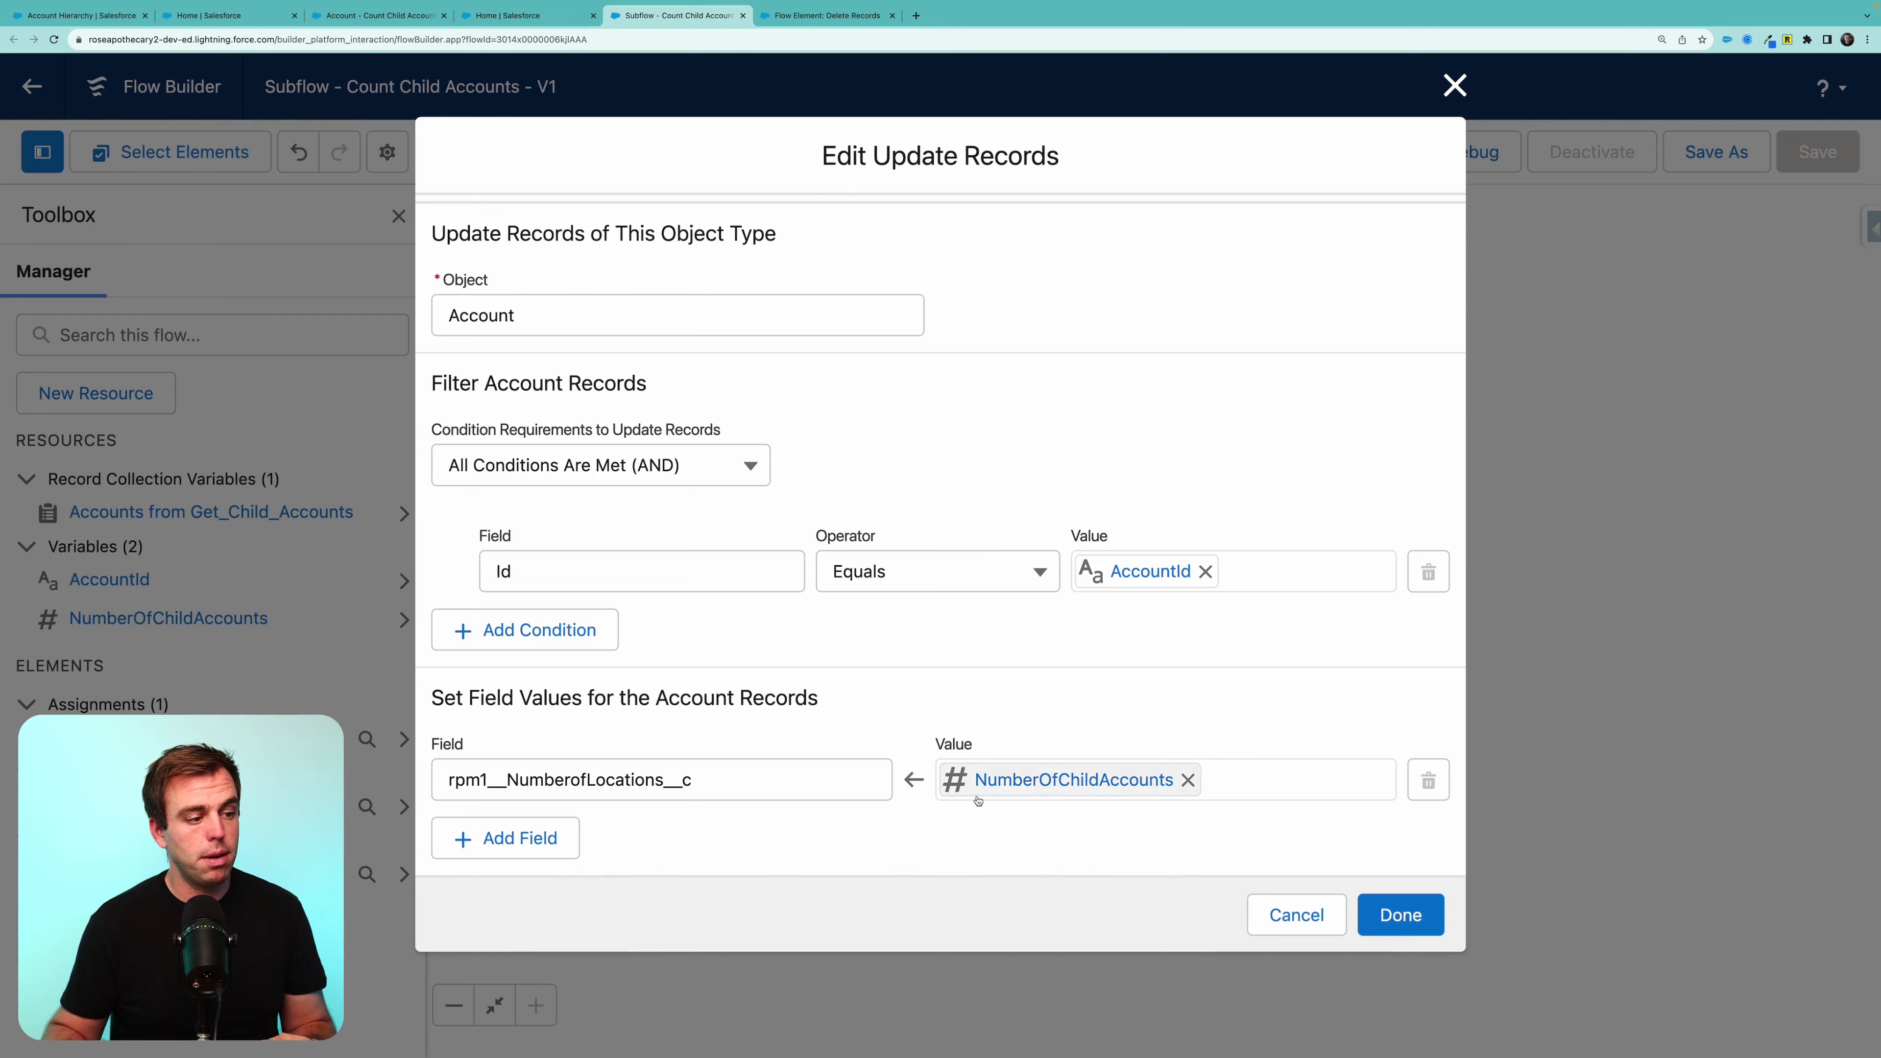
{"action": "left_click", "coordinate": [1419, 925]}
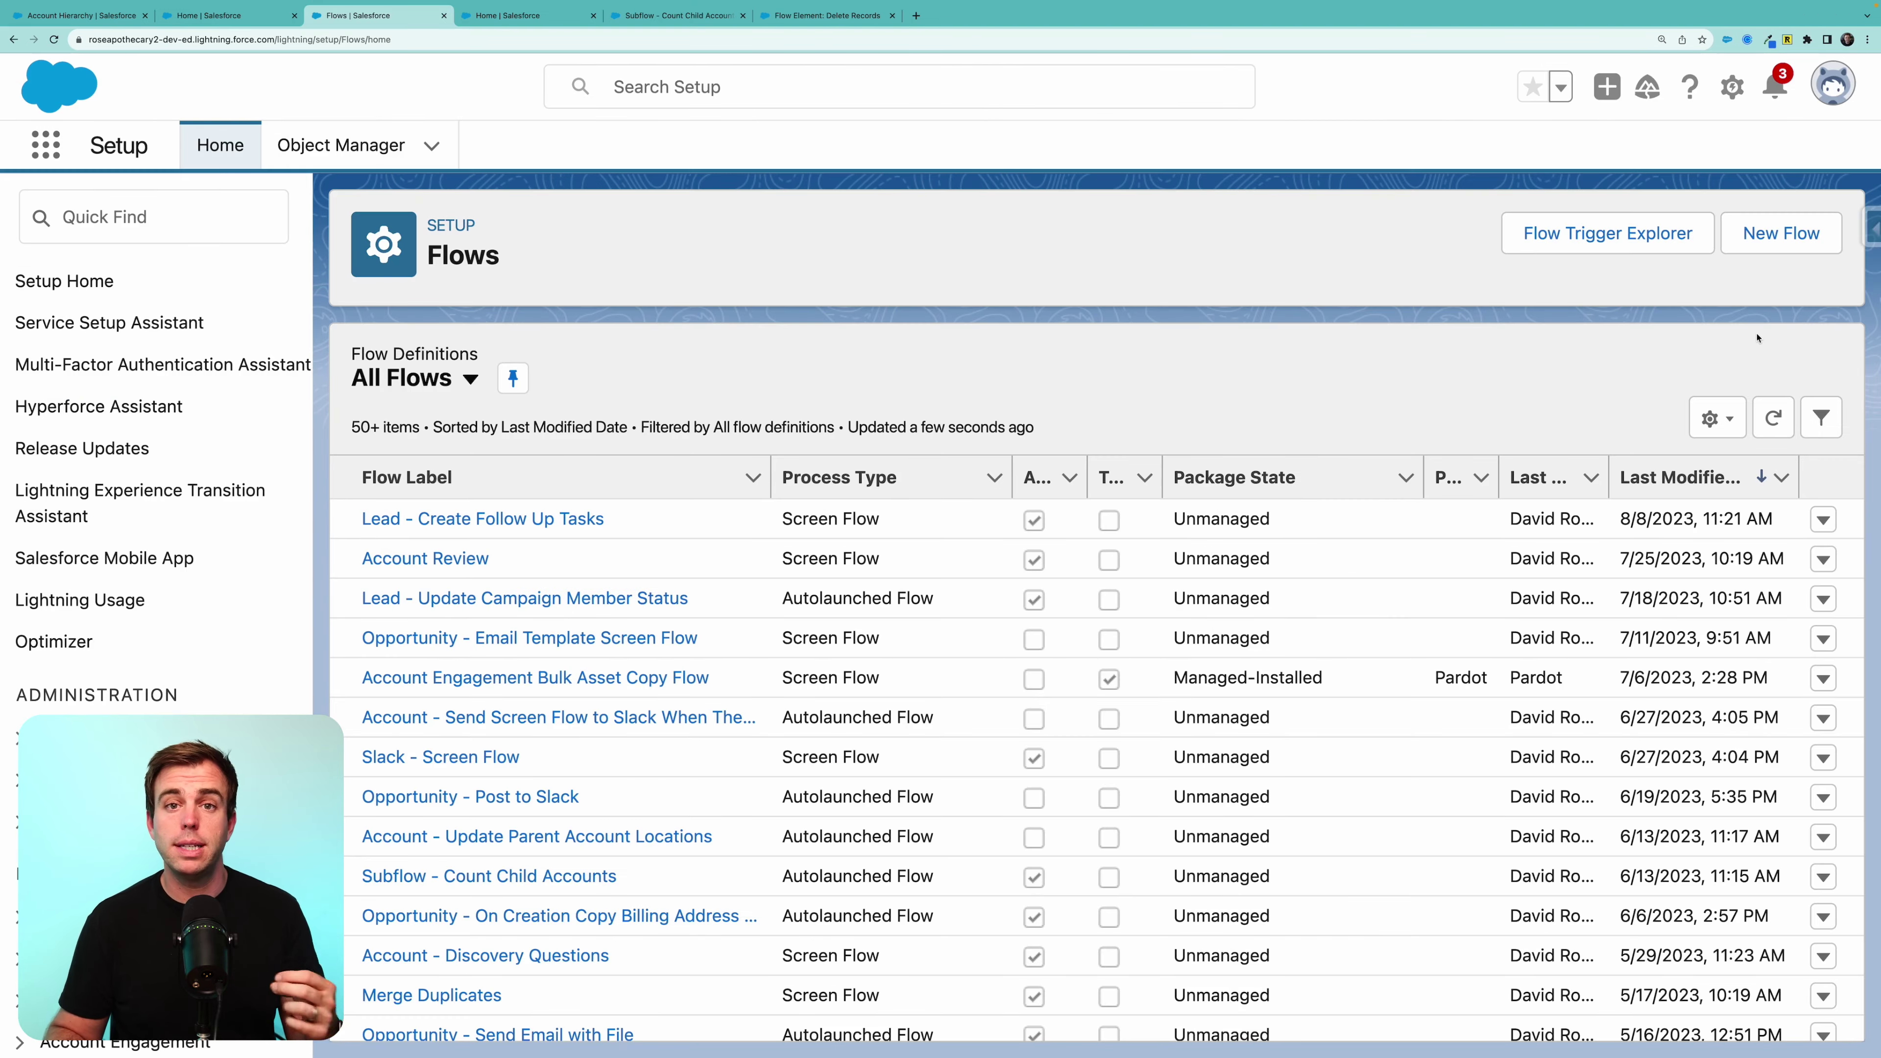
{"action": "left_click", "coordinate": [1784, 233]}
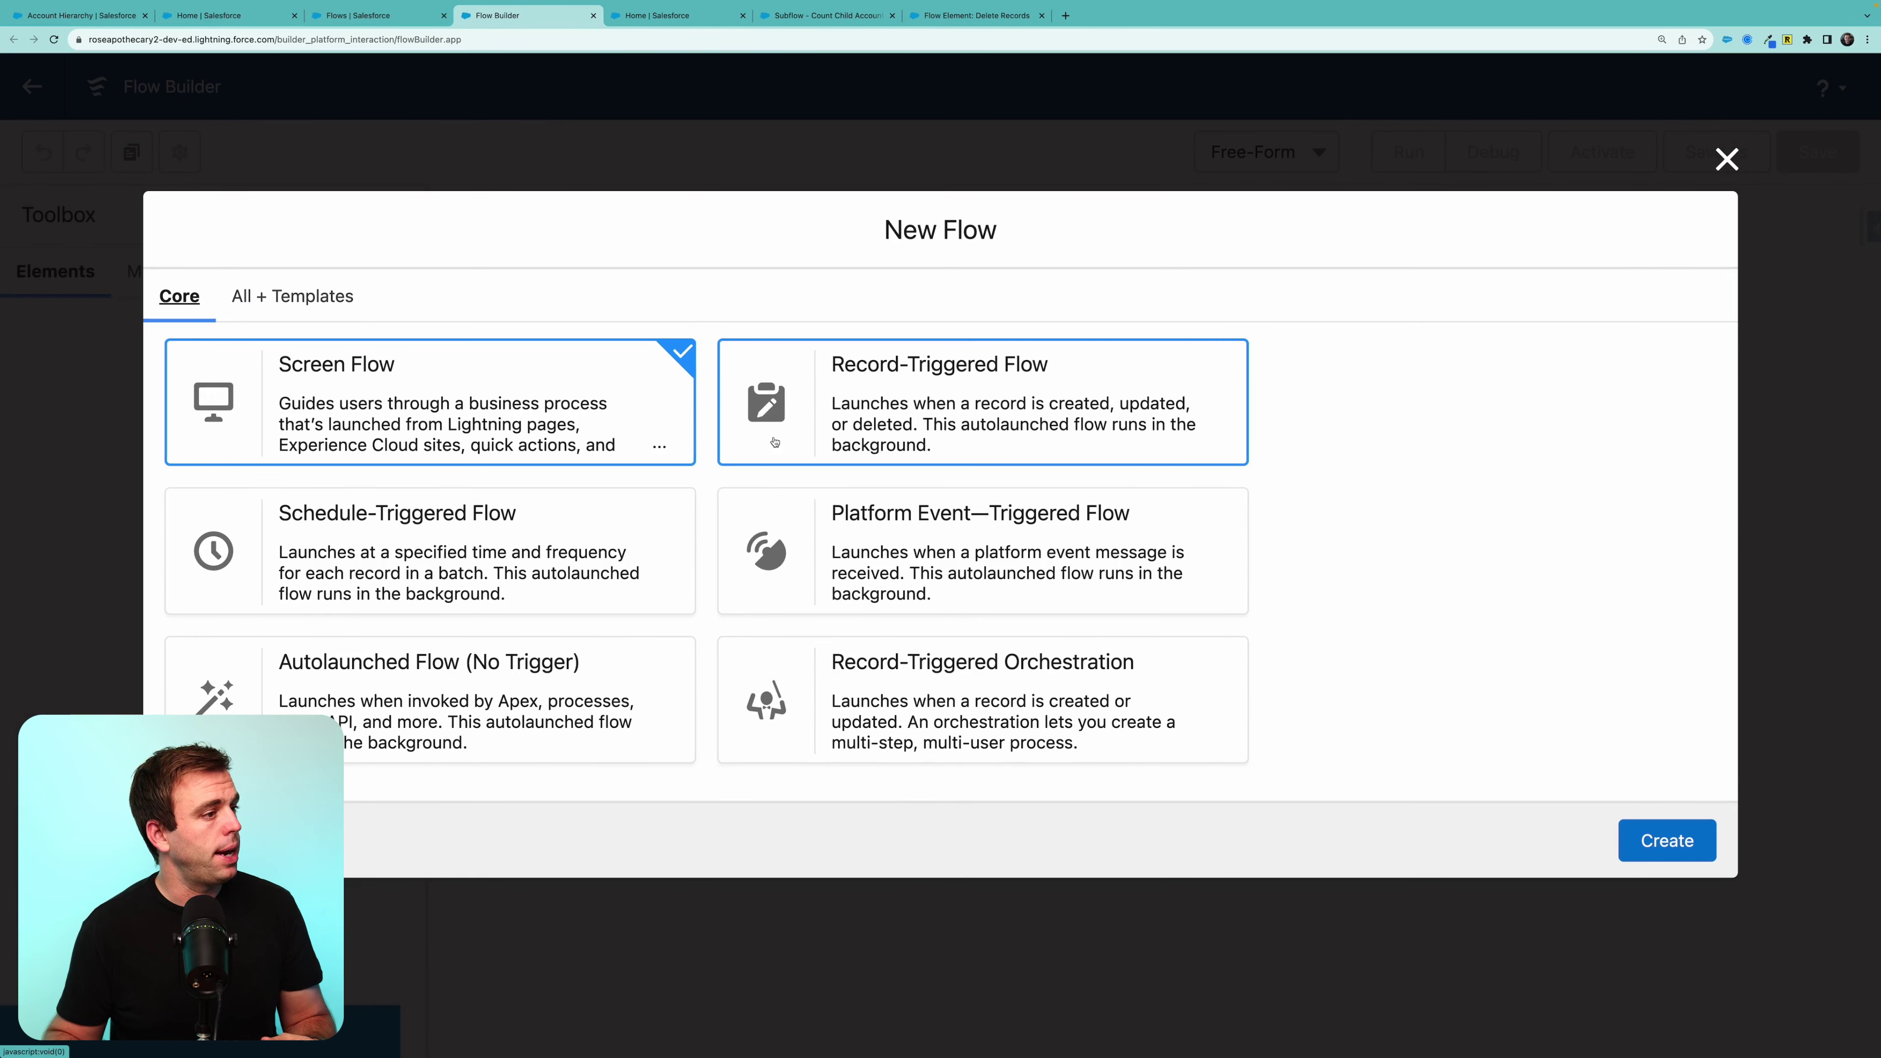
Create a record-triggered flow on Account that runs when a record is deleted.
{"action": "left_click", "coordinate": [938, 416]}
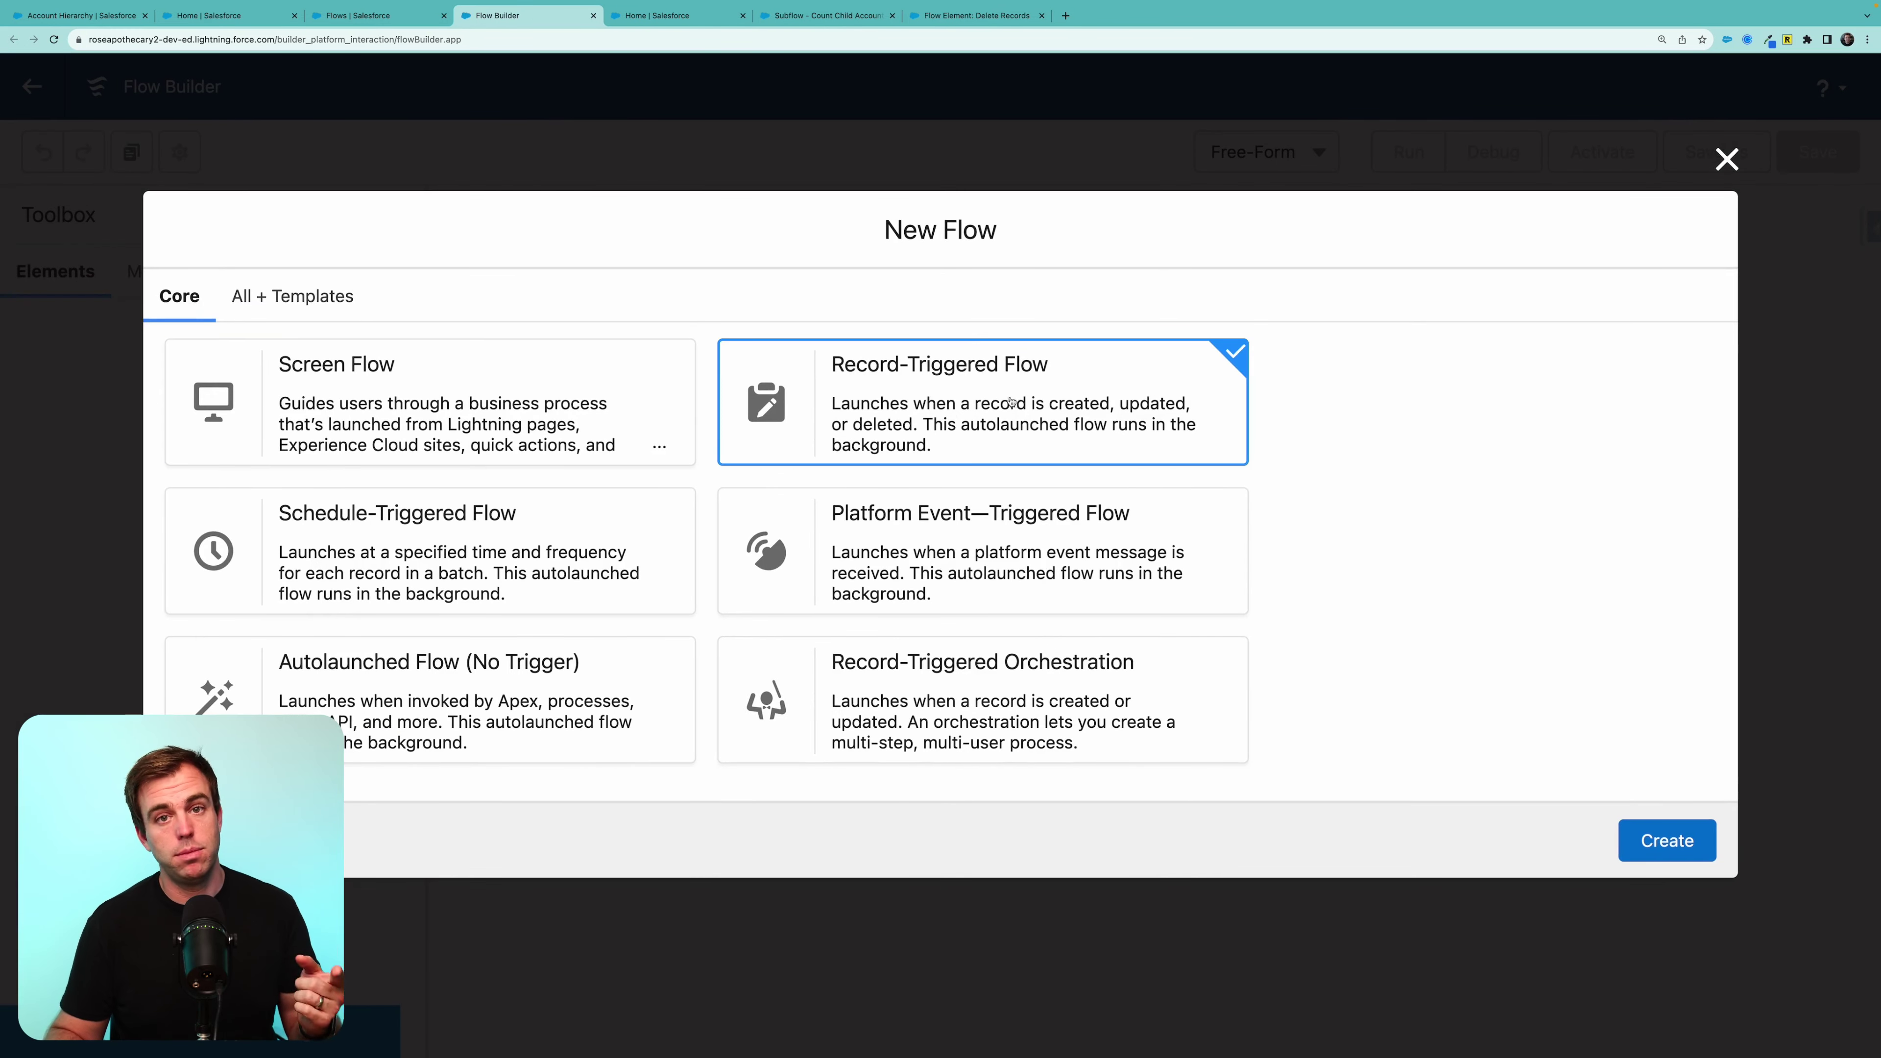
{"action": "left_click", "coordinate": [1680, 831]}
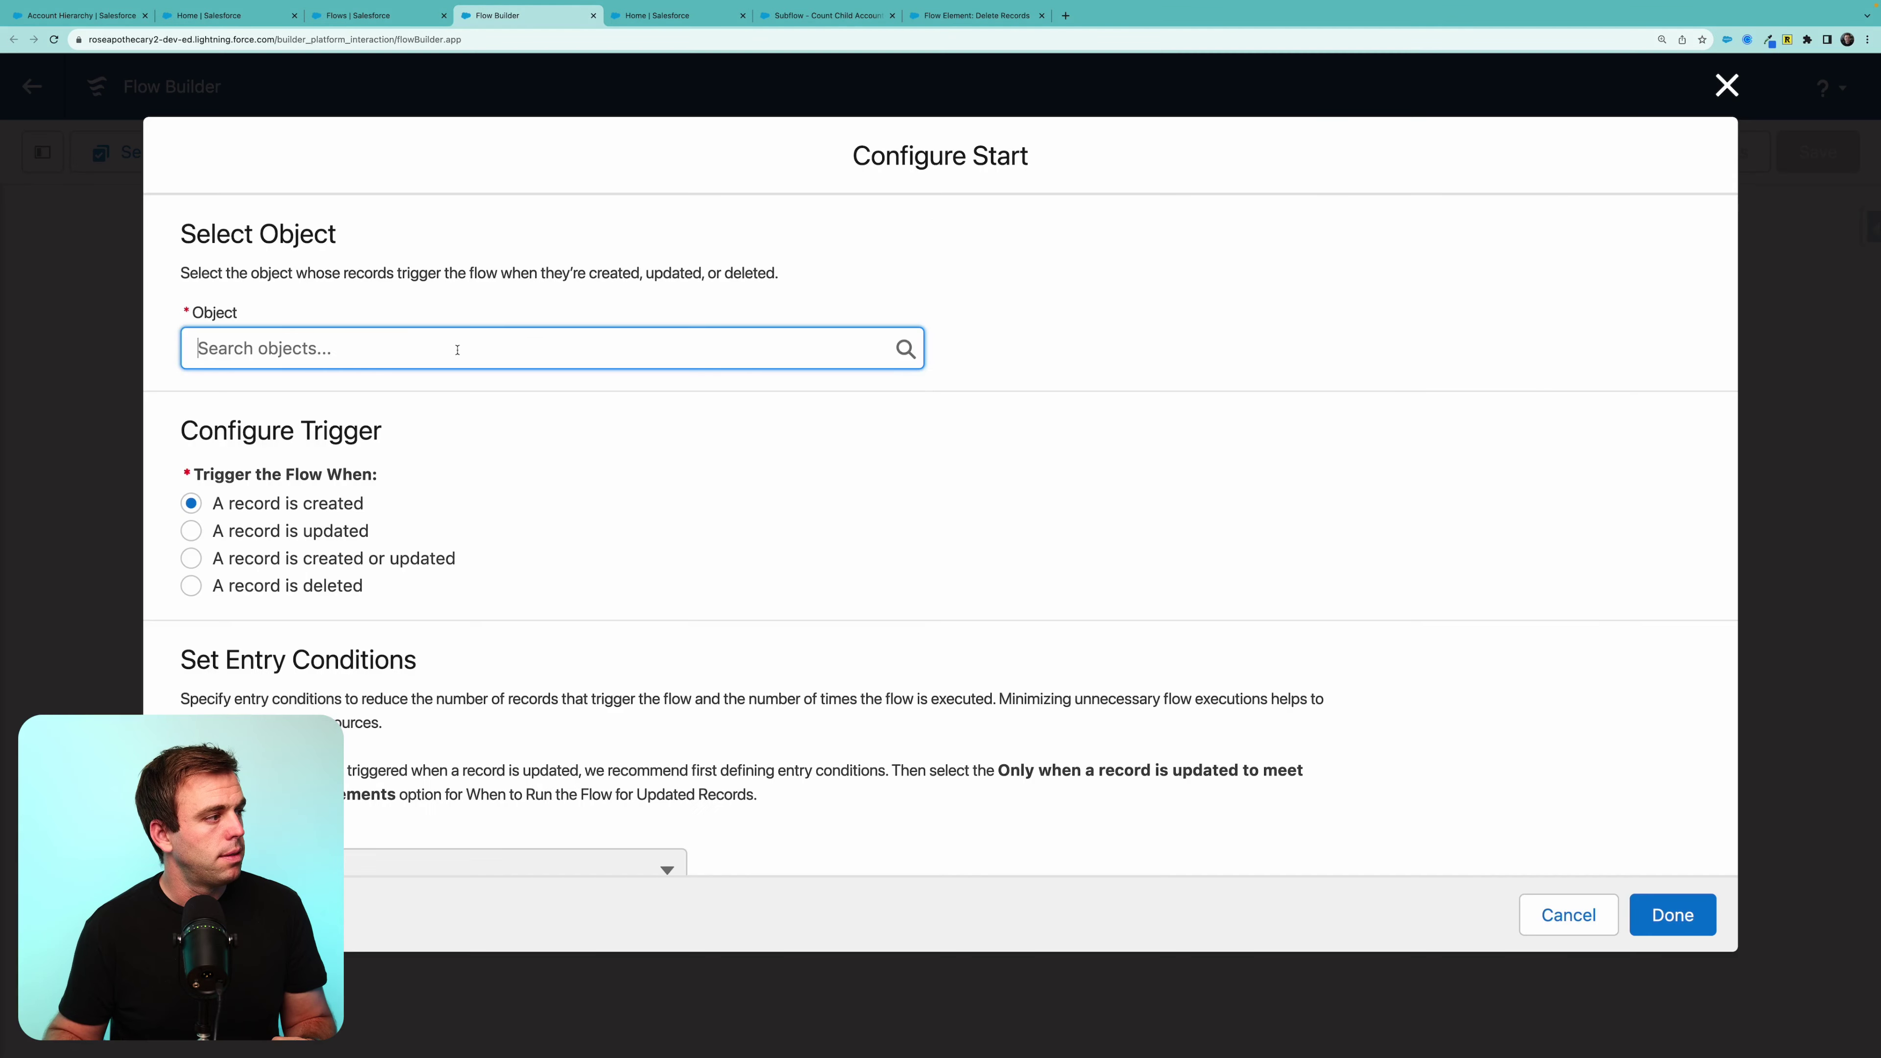
{"action": "left_click", "coordinate": [457, 349]}
{"action": "type", "text": "acc"}
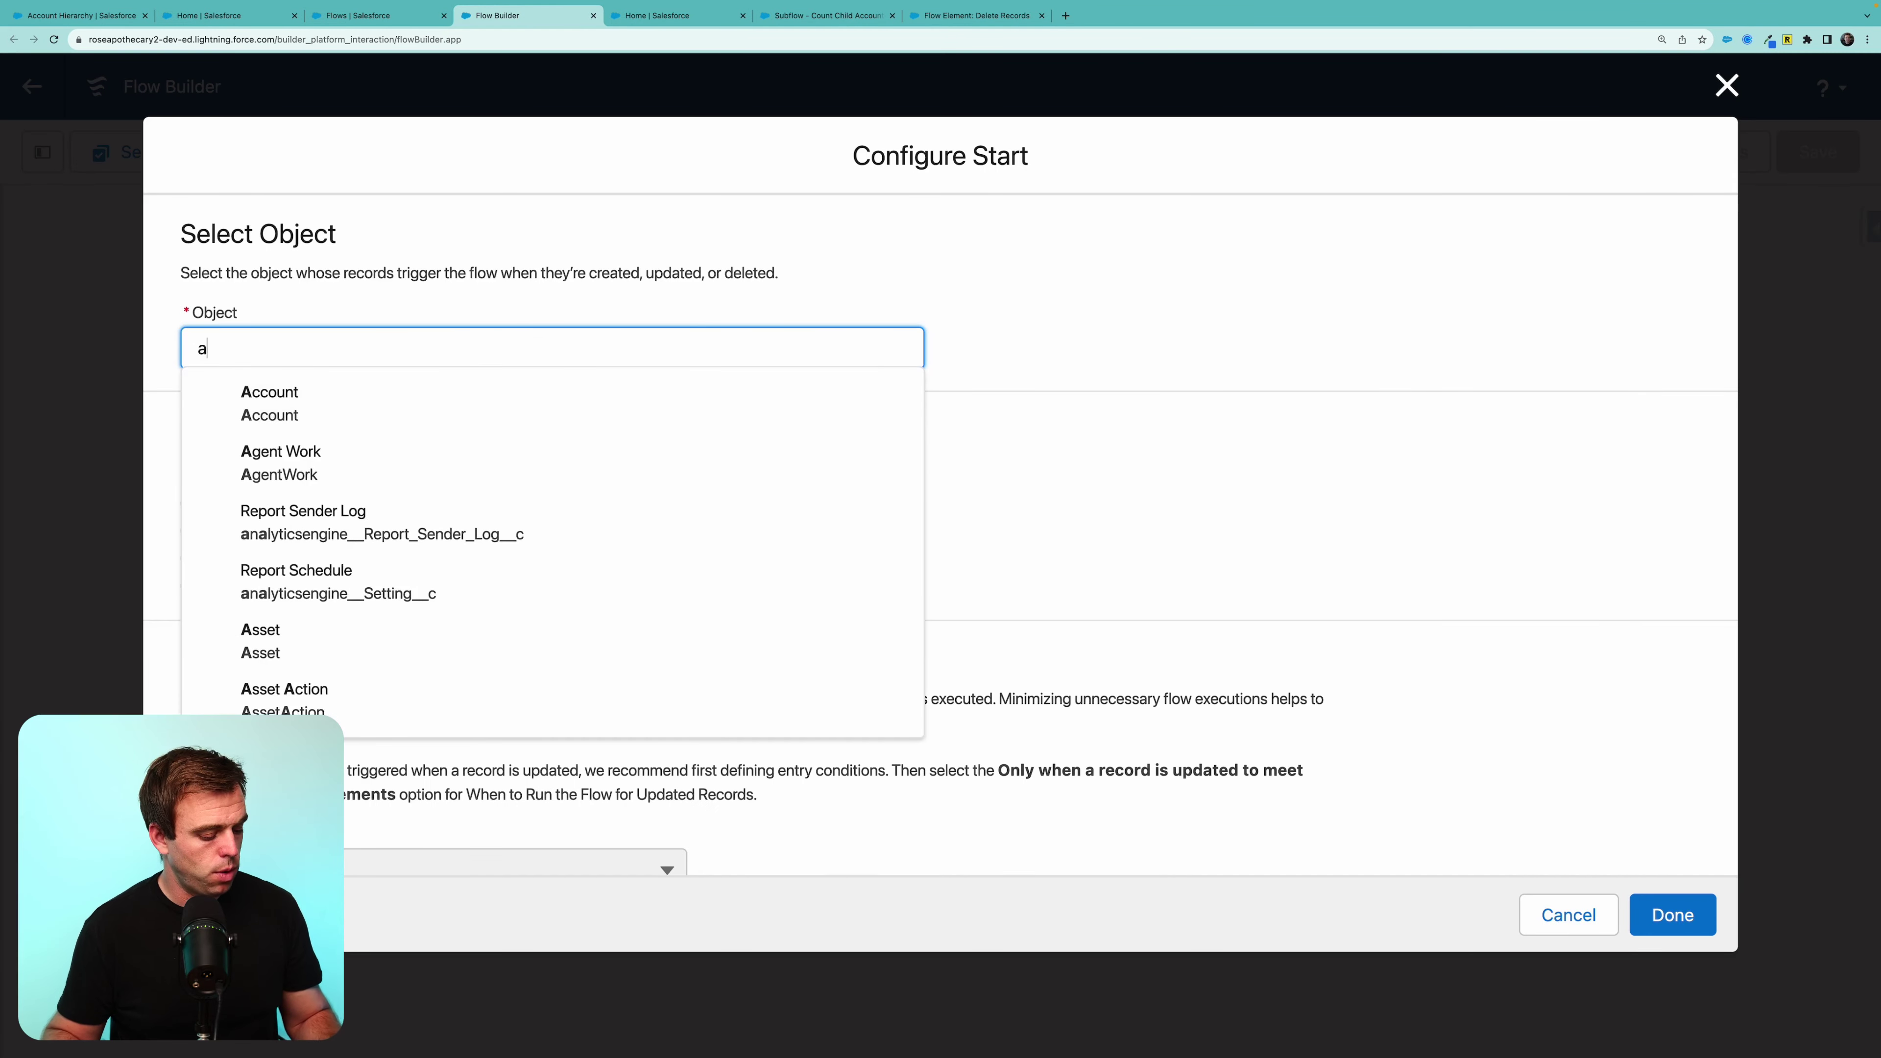
{"action": "left_click", "coordinate": [433, 404]}
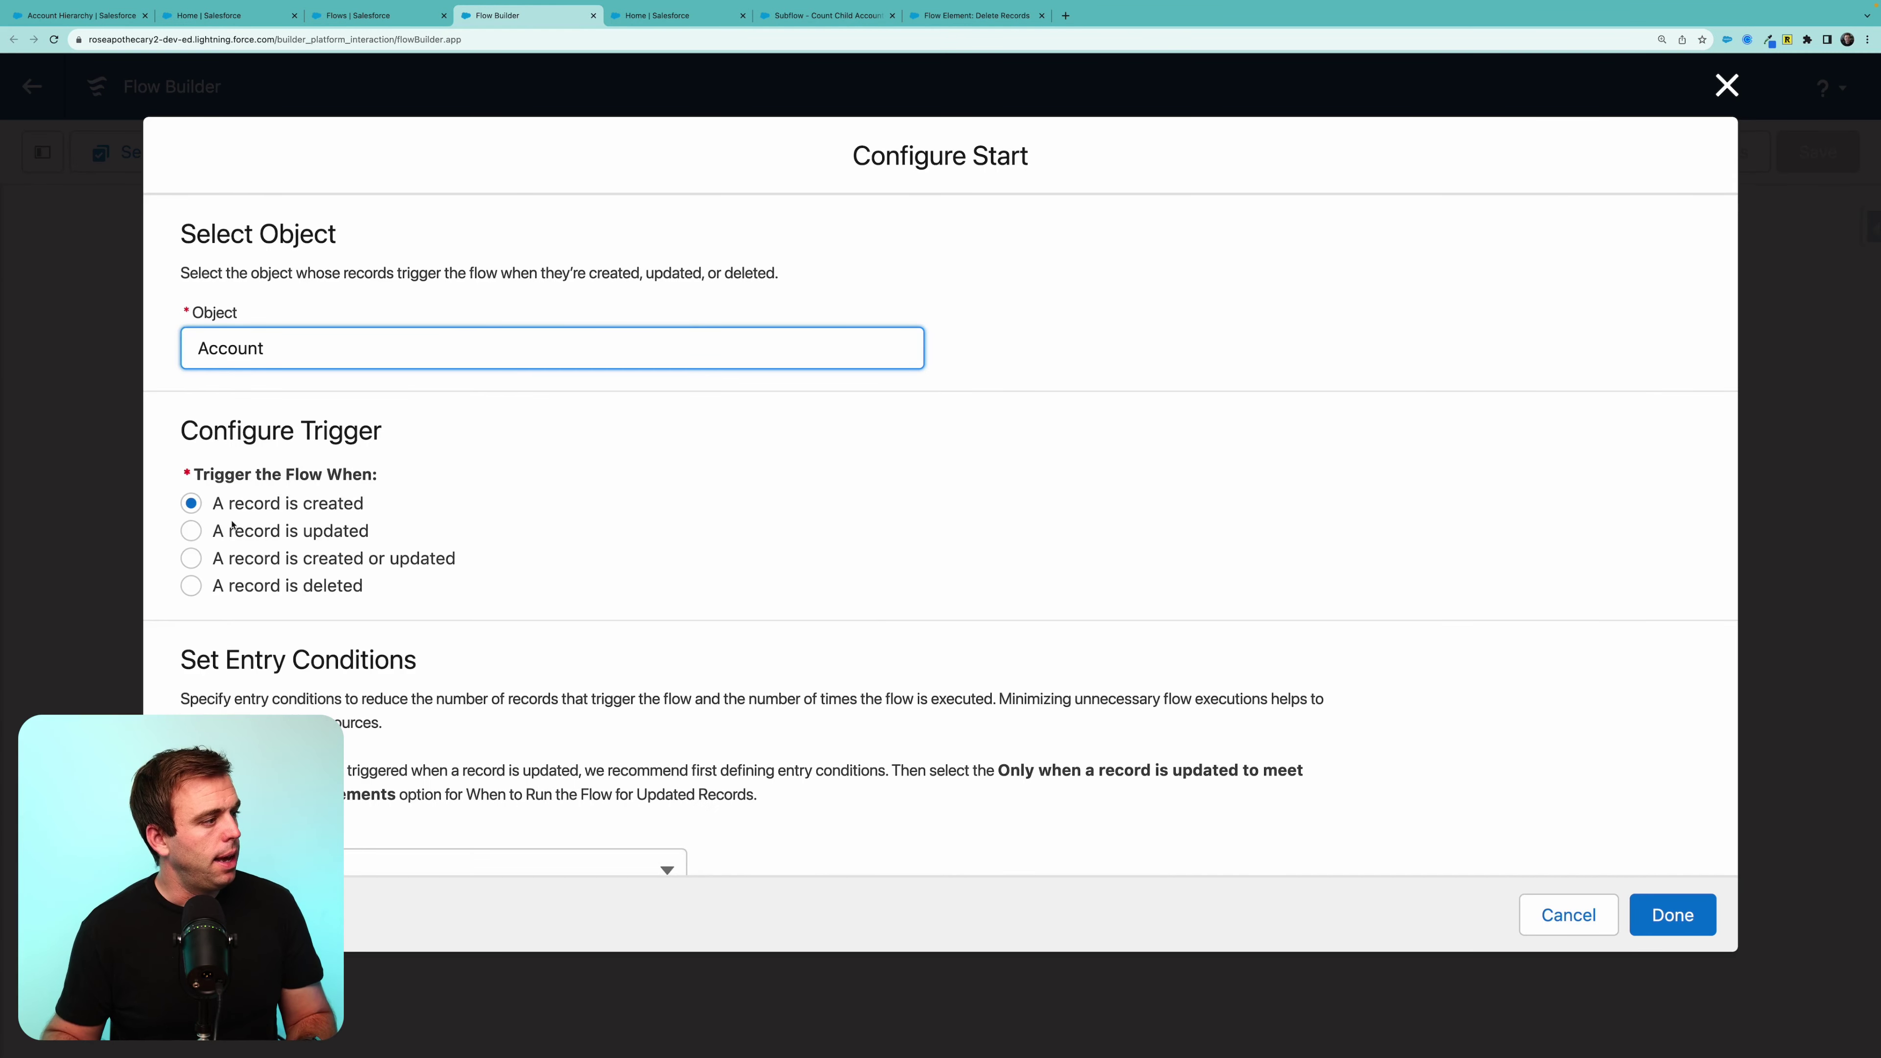
{"action": "left_click_drag", "start_coordinate": [232, 525], "coordinate": [517, 501]}
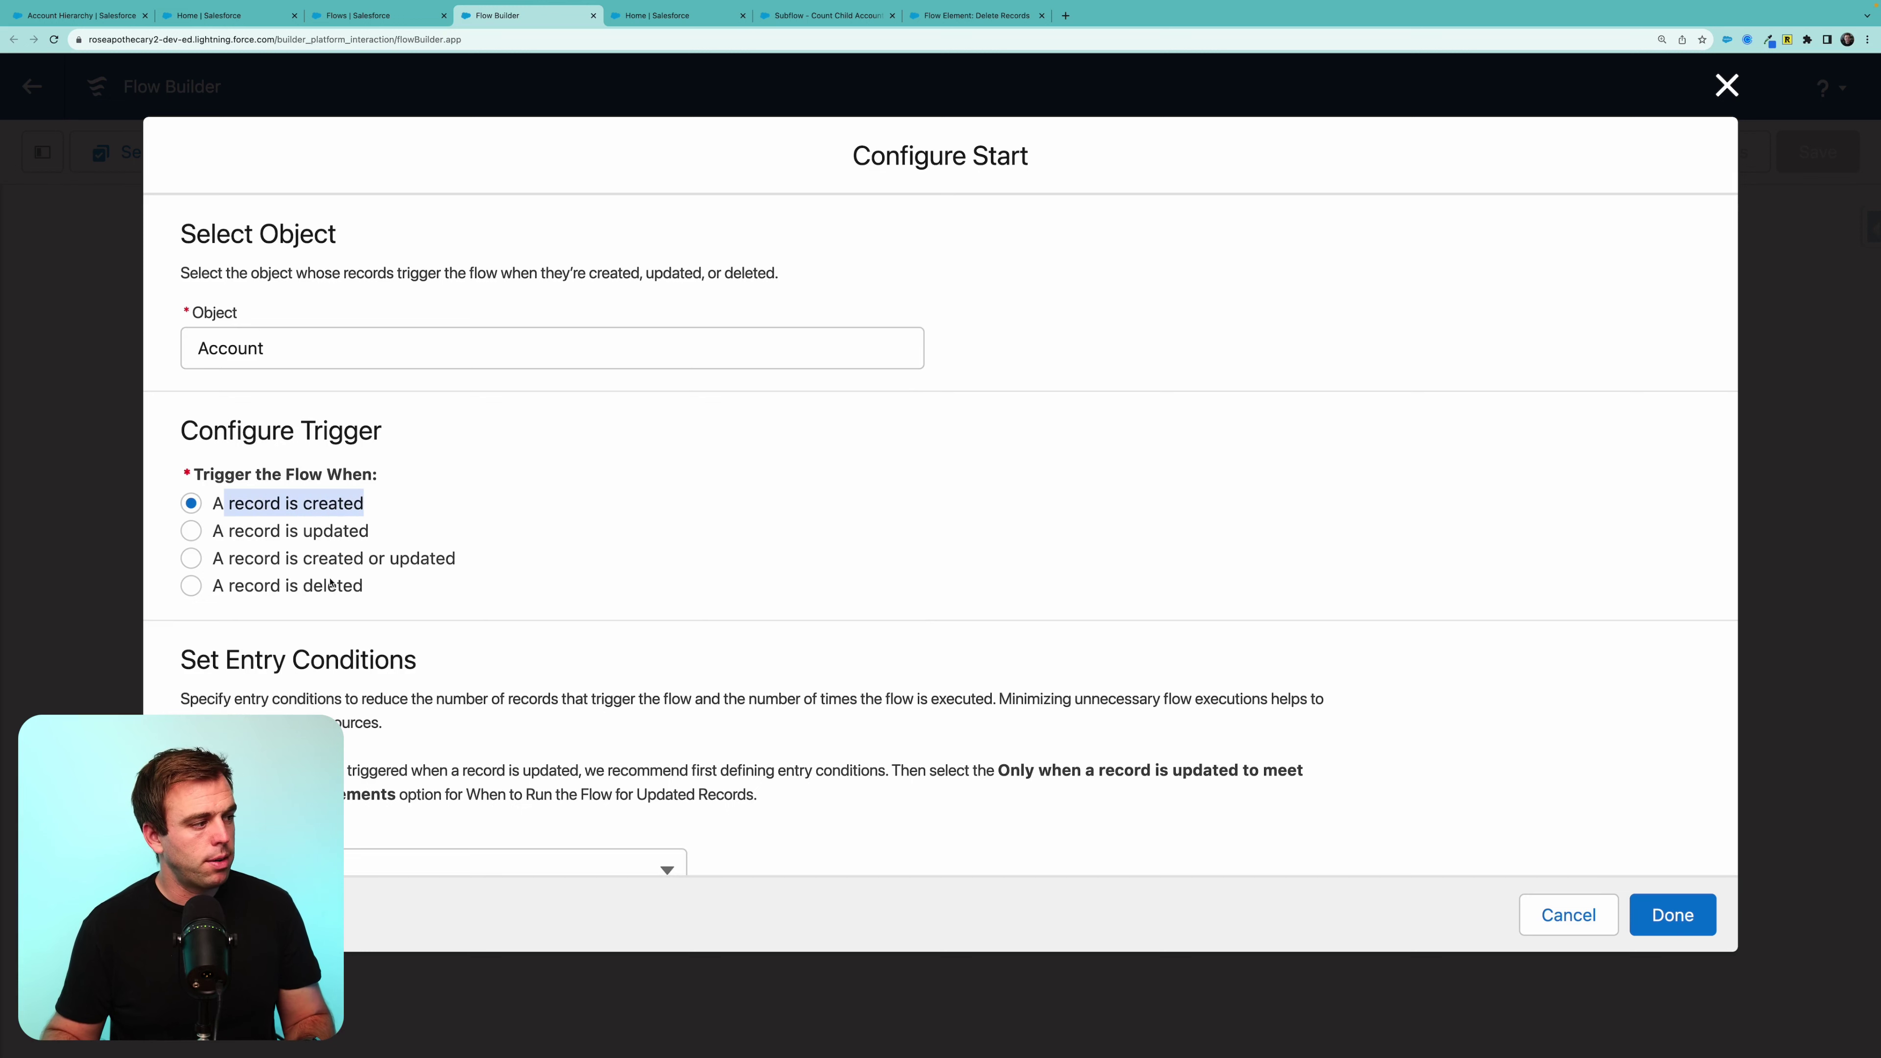
{"action": "left_click", "coordinate": [253, 591]}
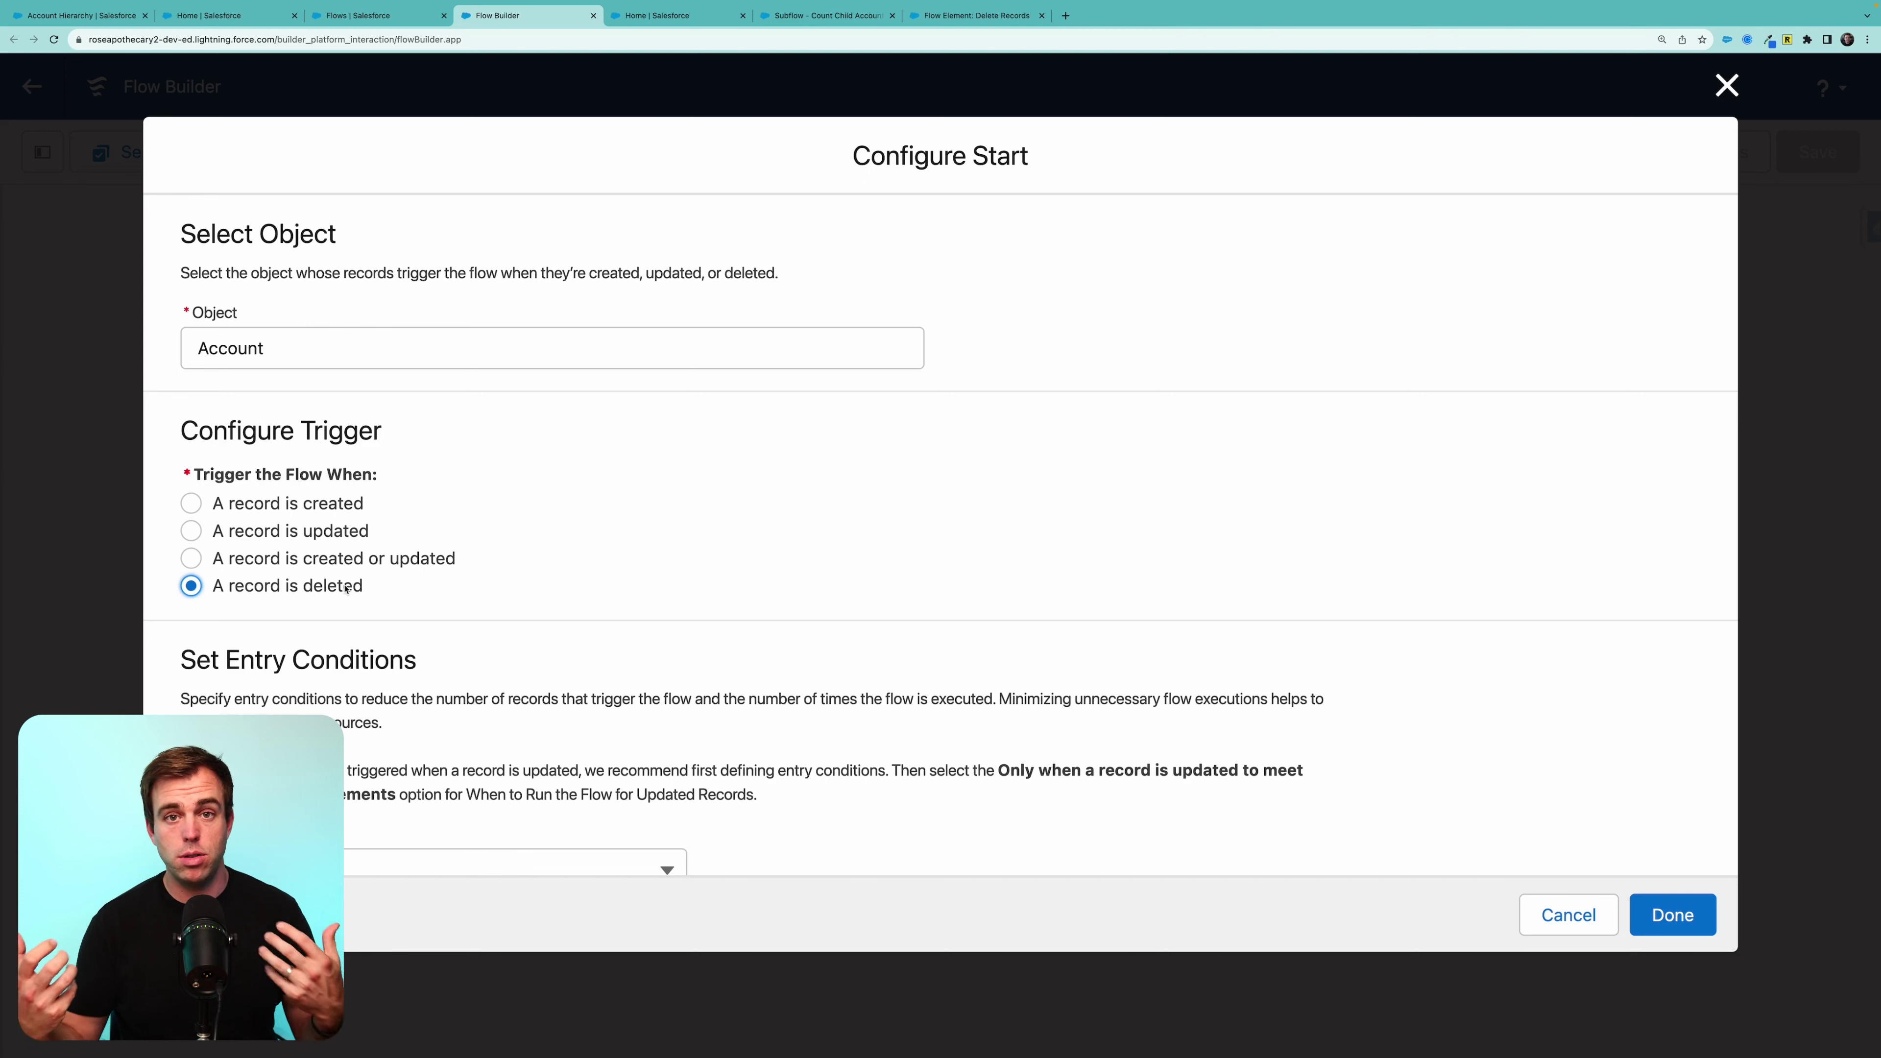
Require all conditions met with entry condition ParentId Is Null equals False.
{"action": "scroll", "coordinate": [307, 563], "scroll_direction": "down", "scroll_amount": 3}
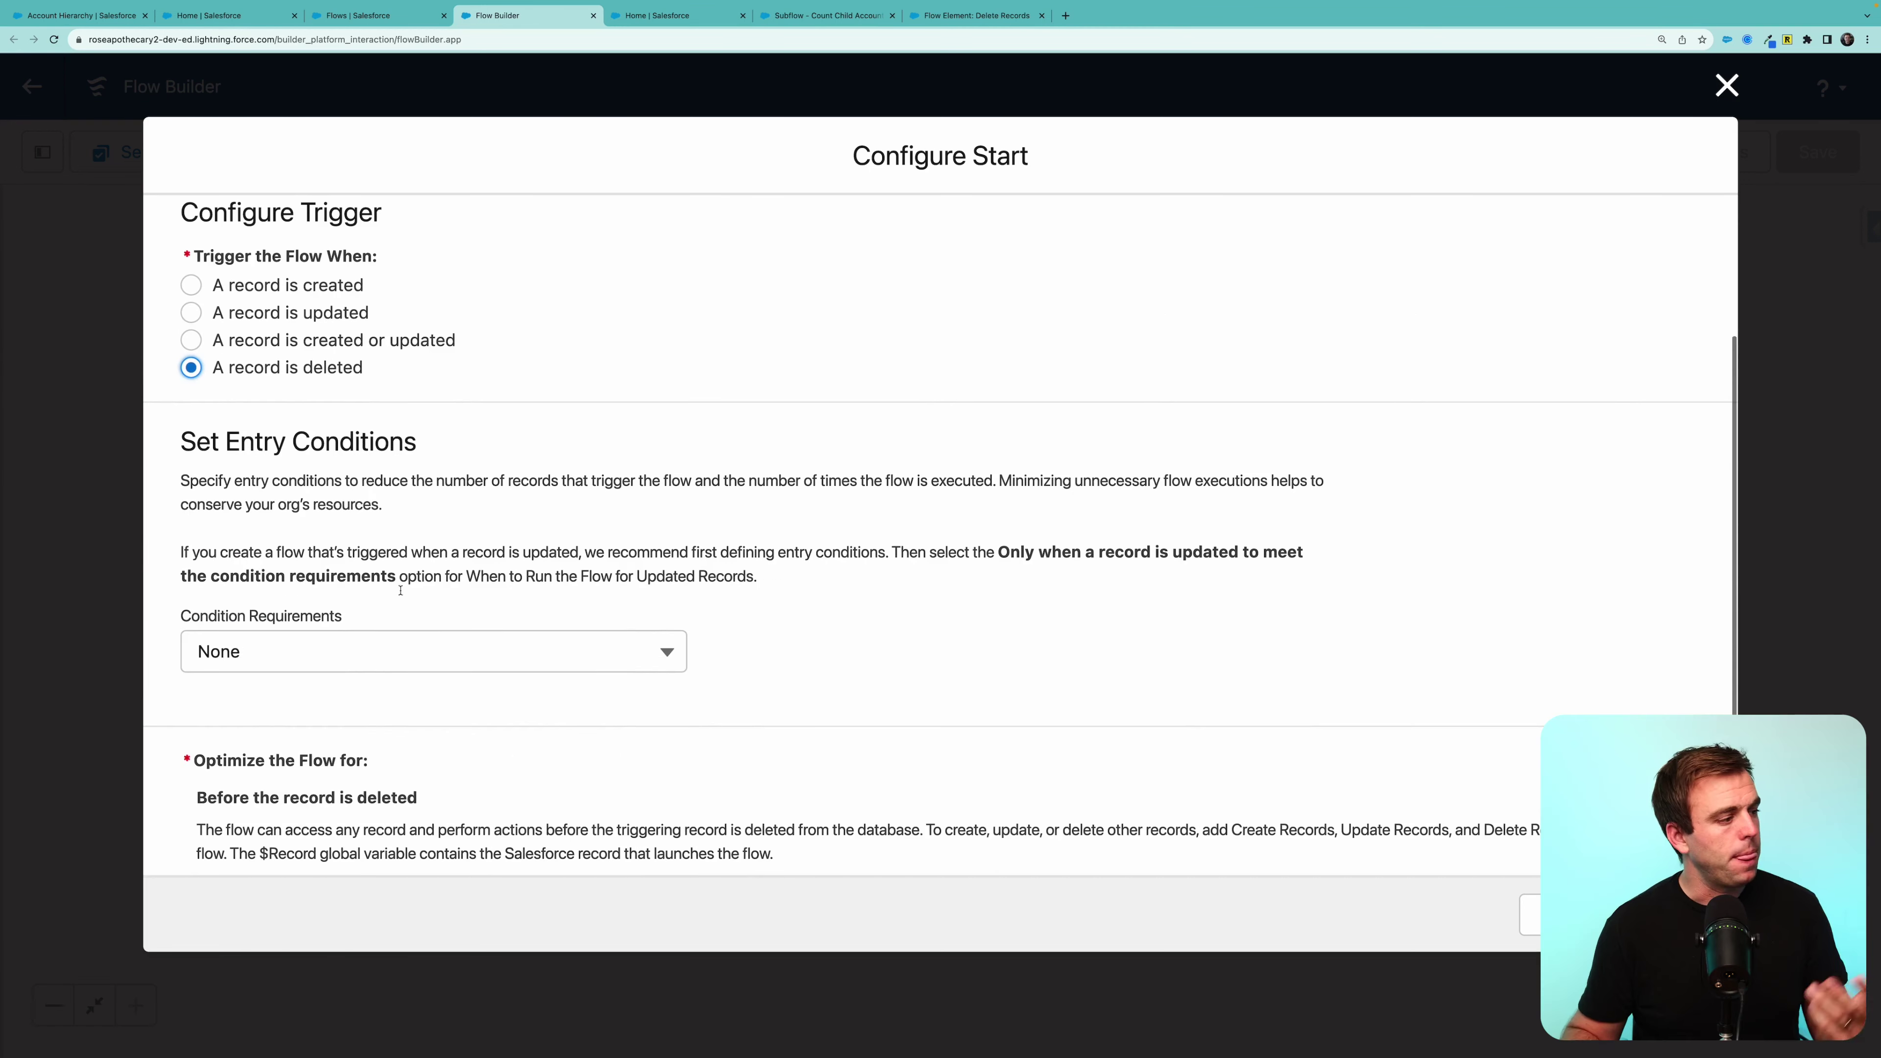
{"action": "left_click", "coordinate": [347, 662]}
{"action": "left_click", "coordinate": [332, 745]}
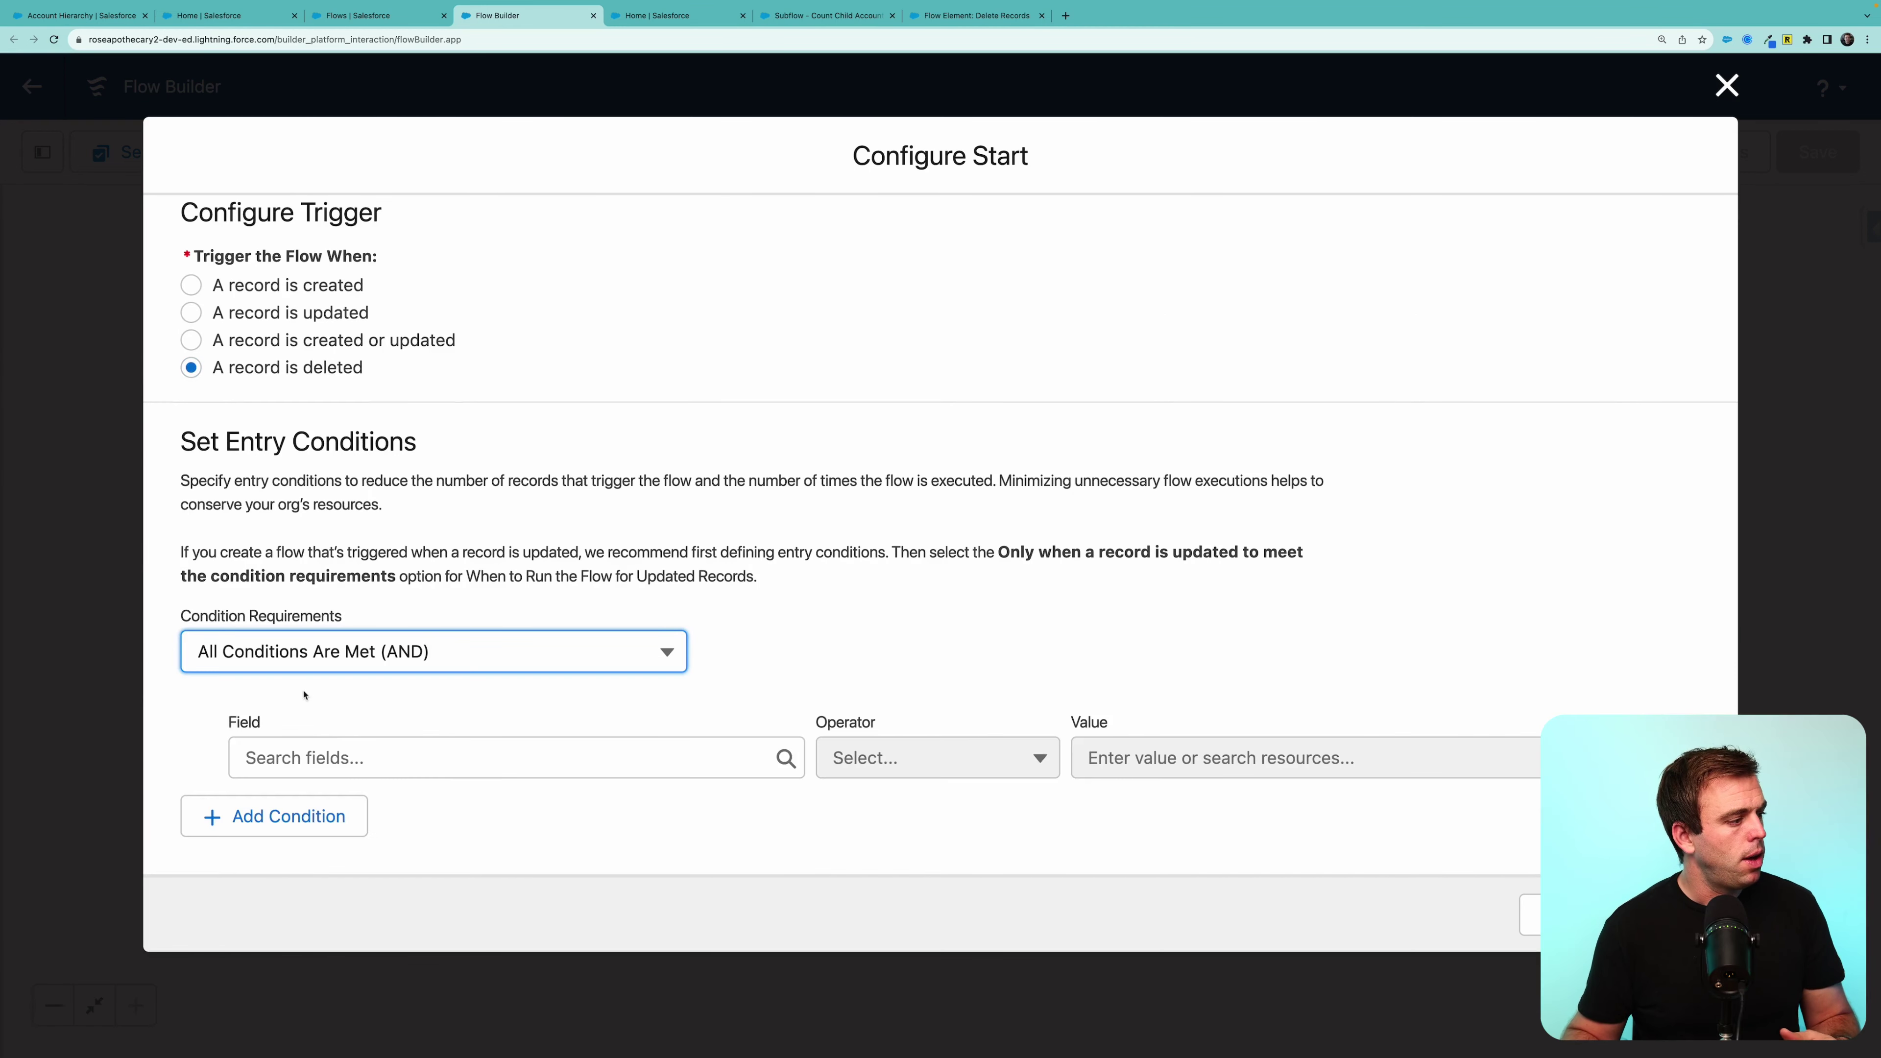
{"action": "left_click", "coordinate": [309, 744]}
{"action": "type", "text": "p"}
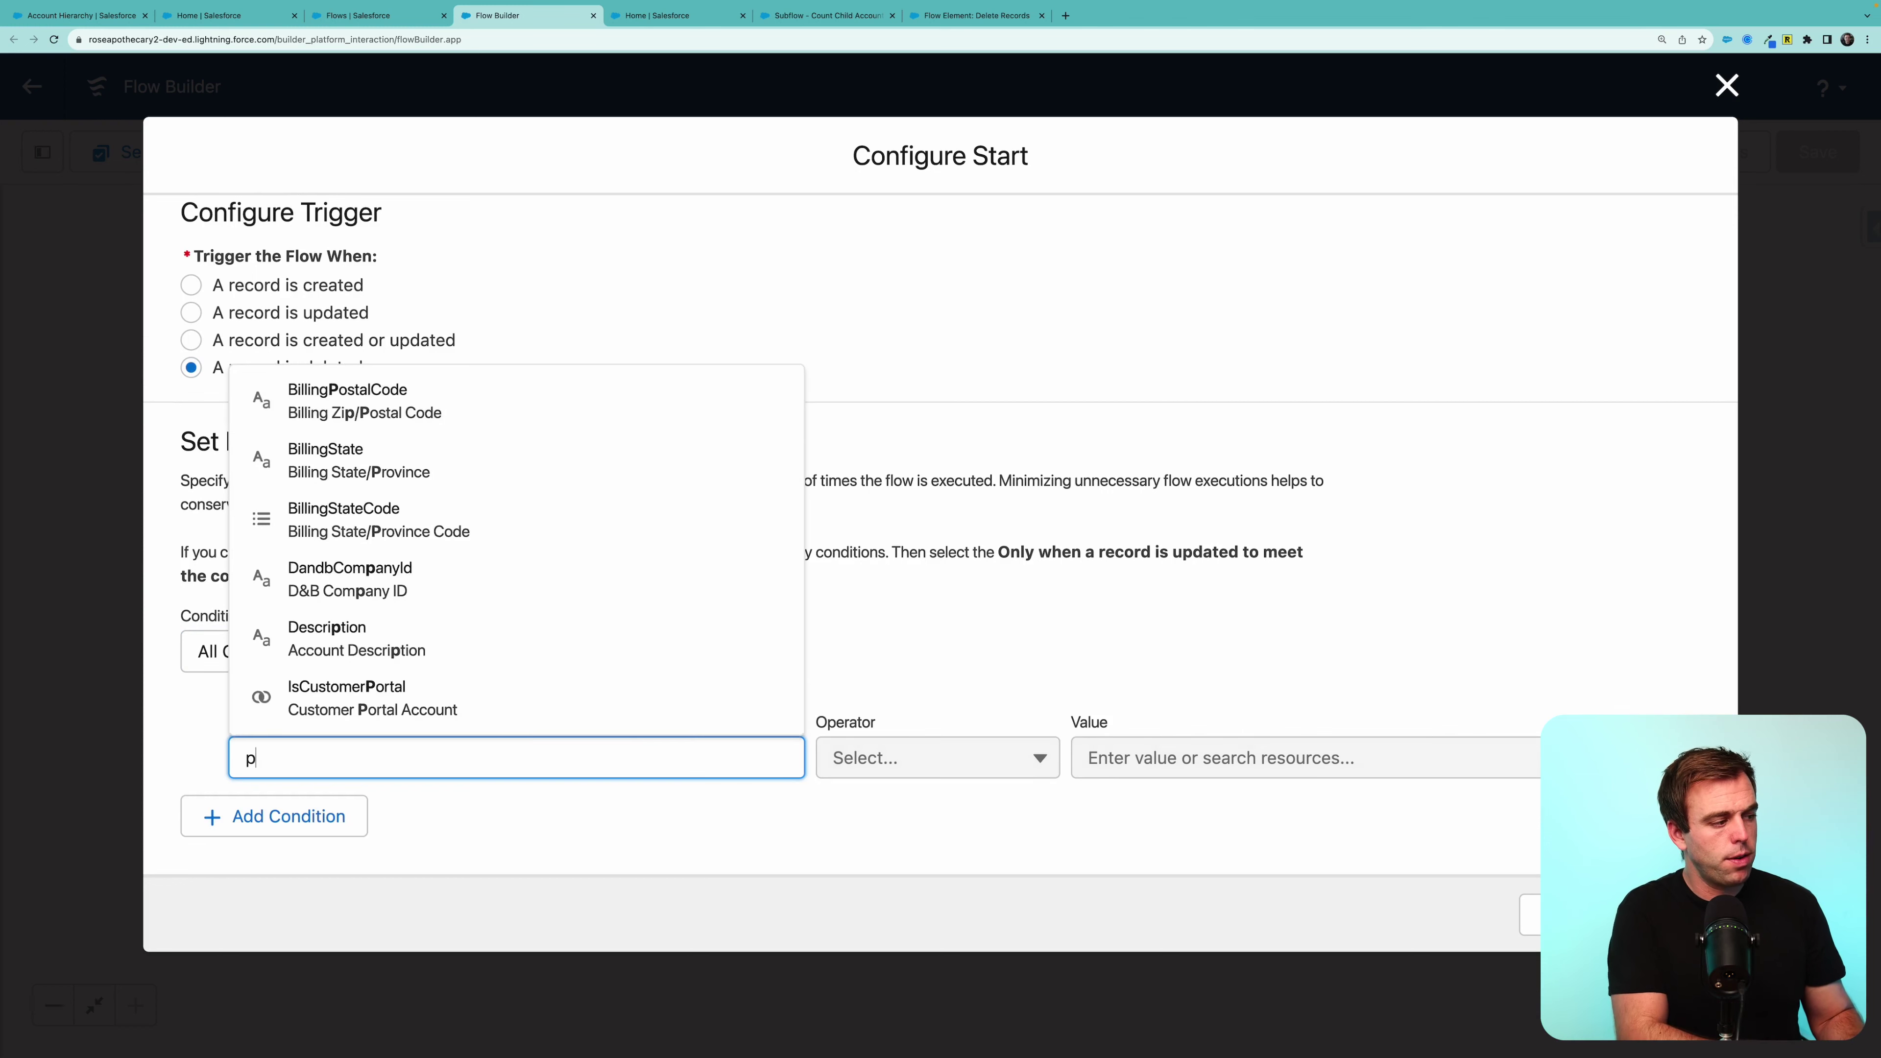
{"action": "type", "text": "arent"}
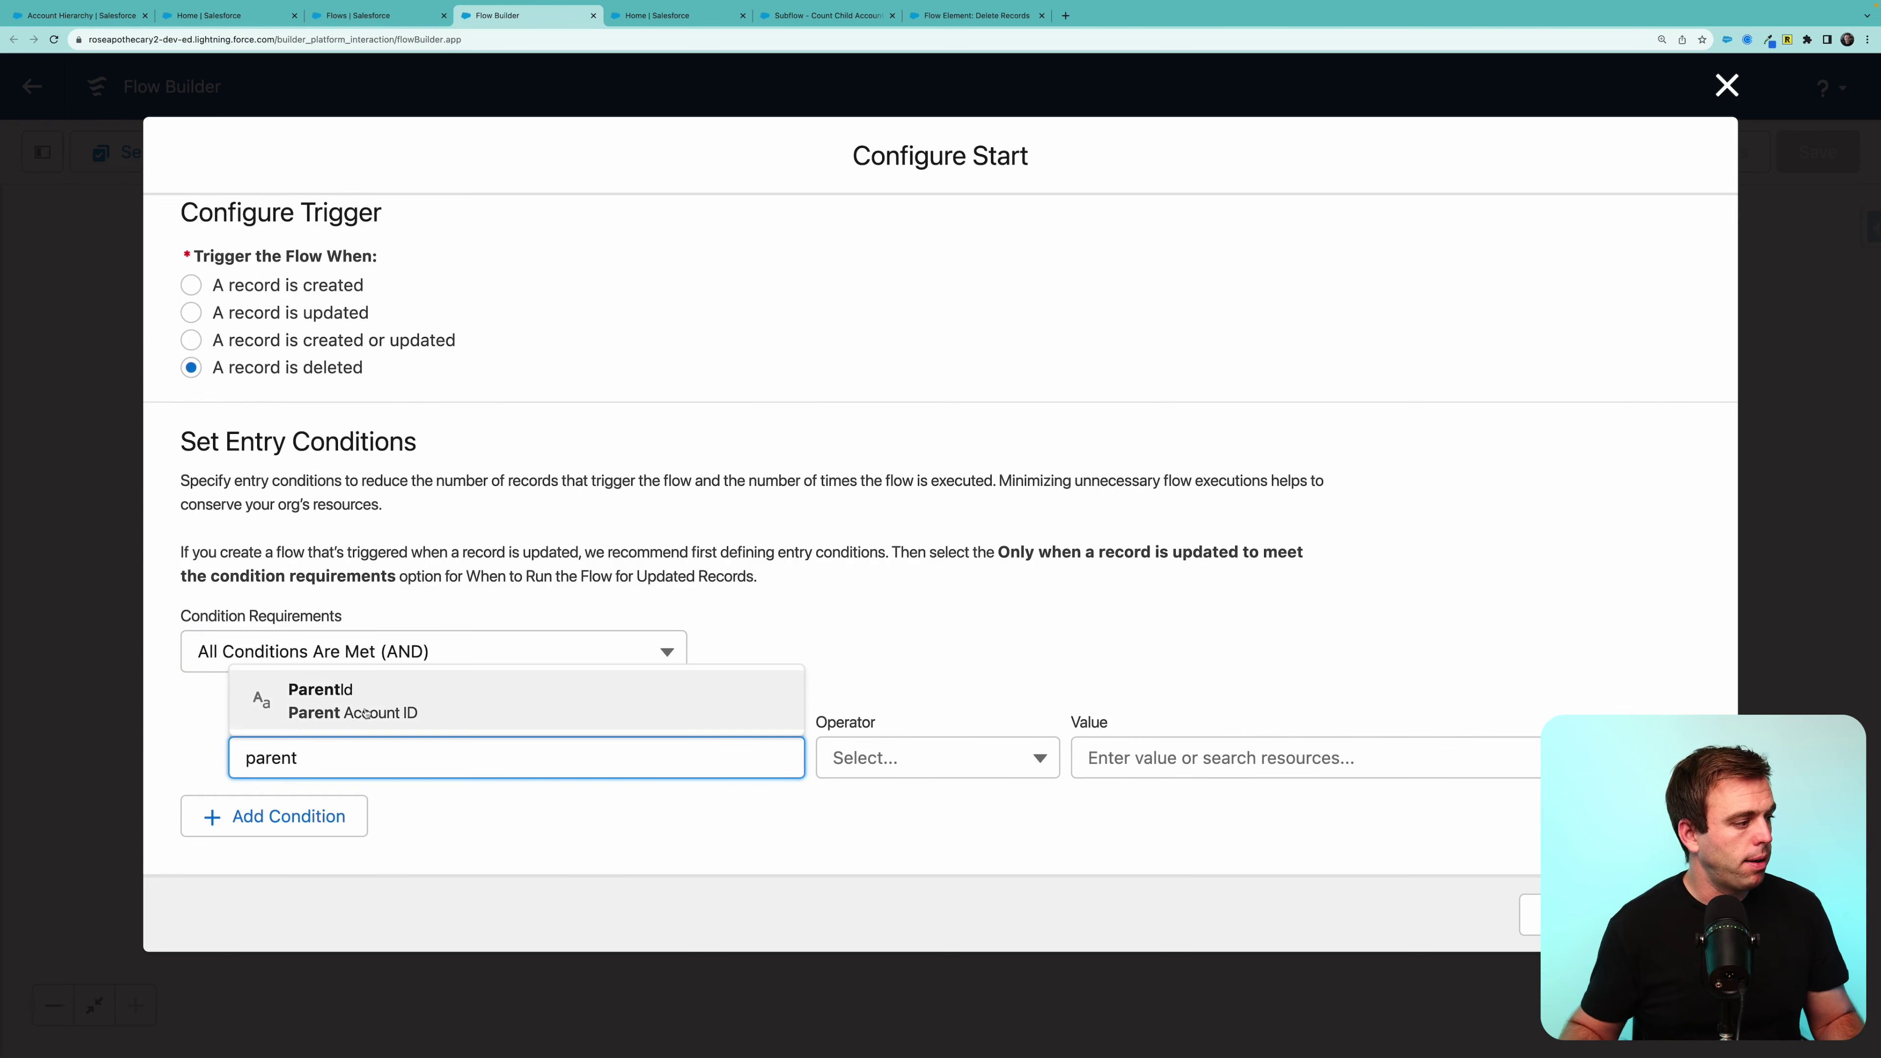
{"action": "left_click", "coordinate": [377, 703]}
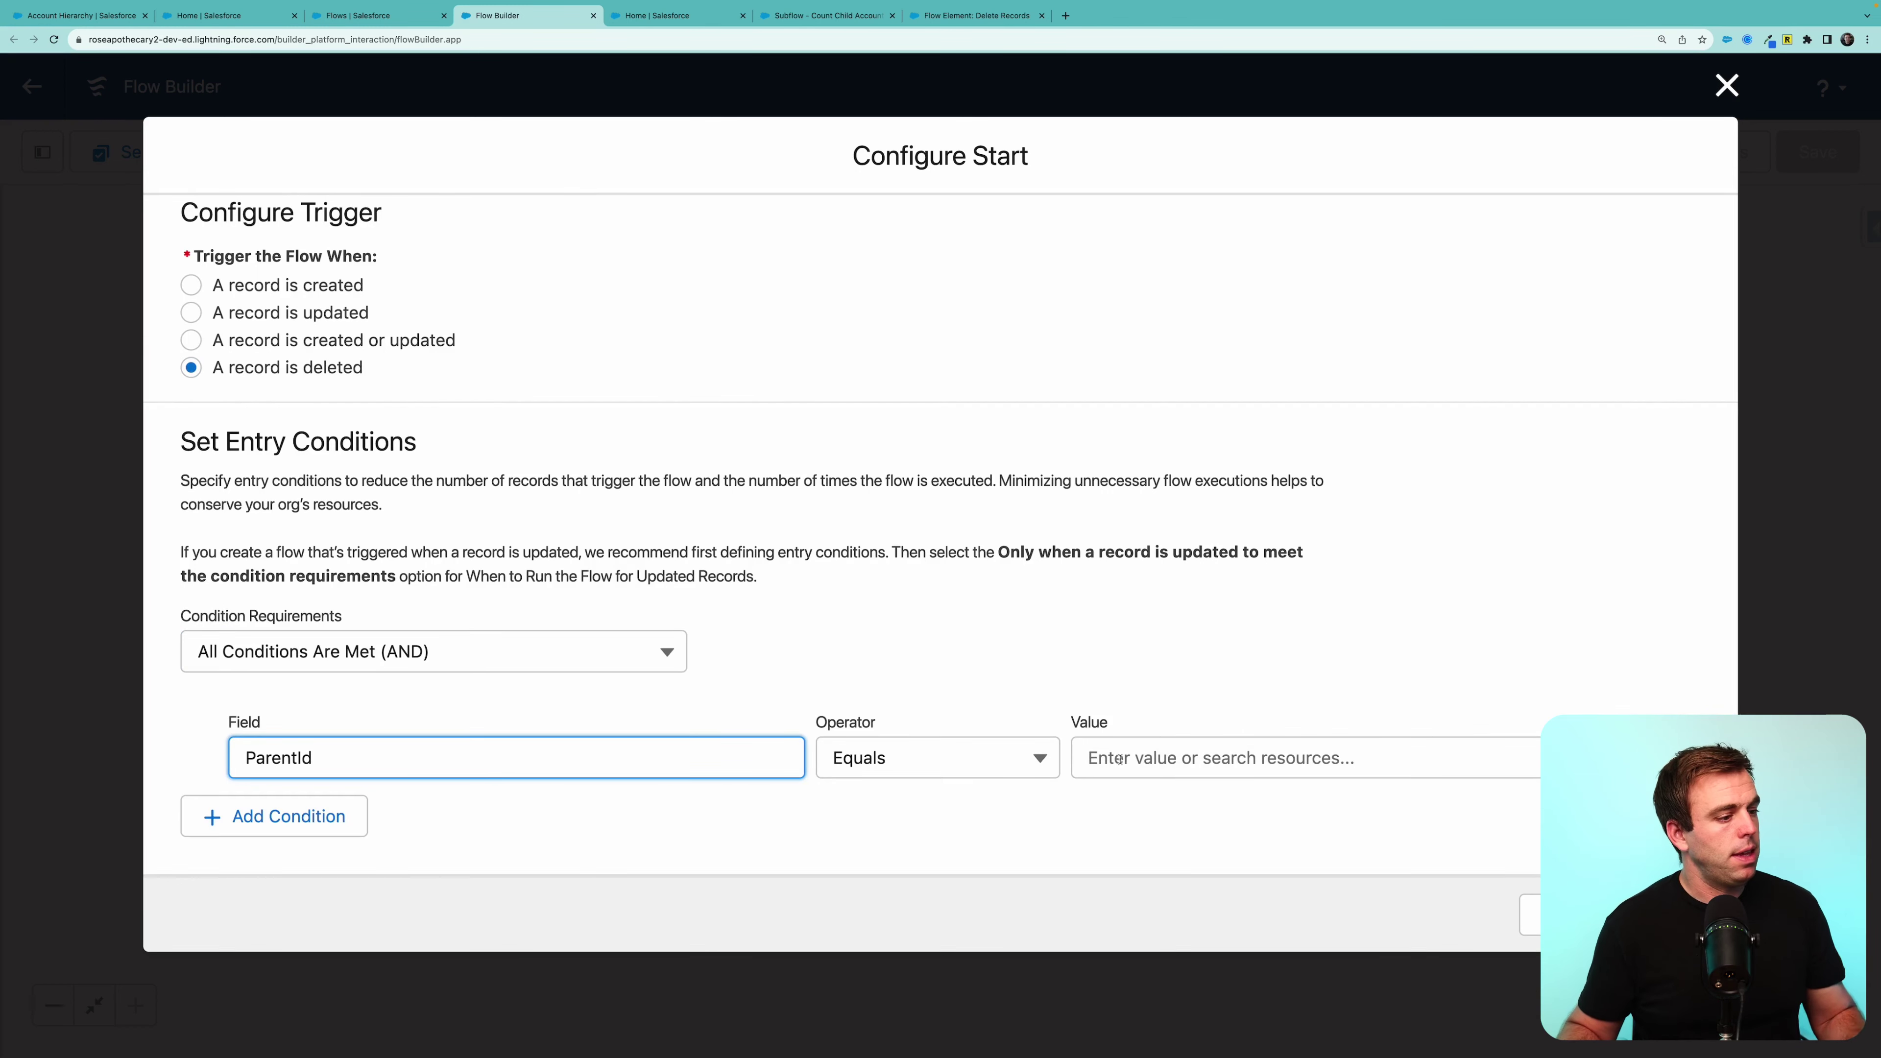
{"action": "left_click", "coordinate": [1021, 759]}
{"action": "left_click", "coordinate": [987, 712]}
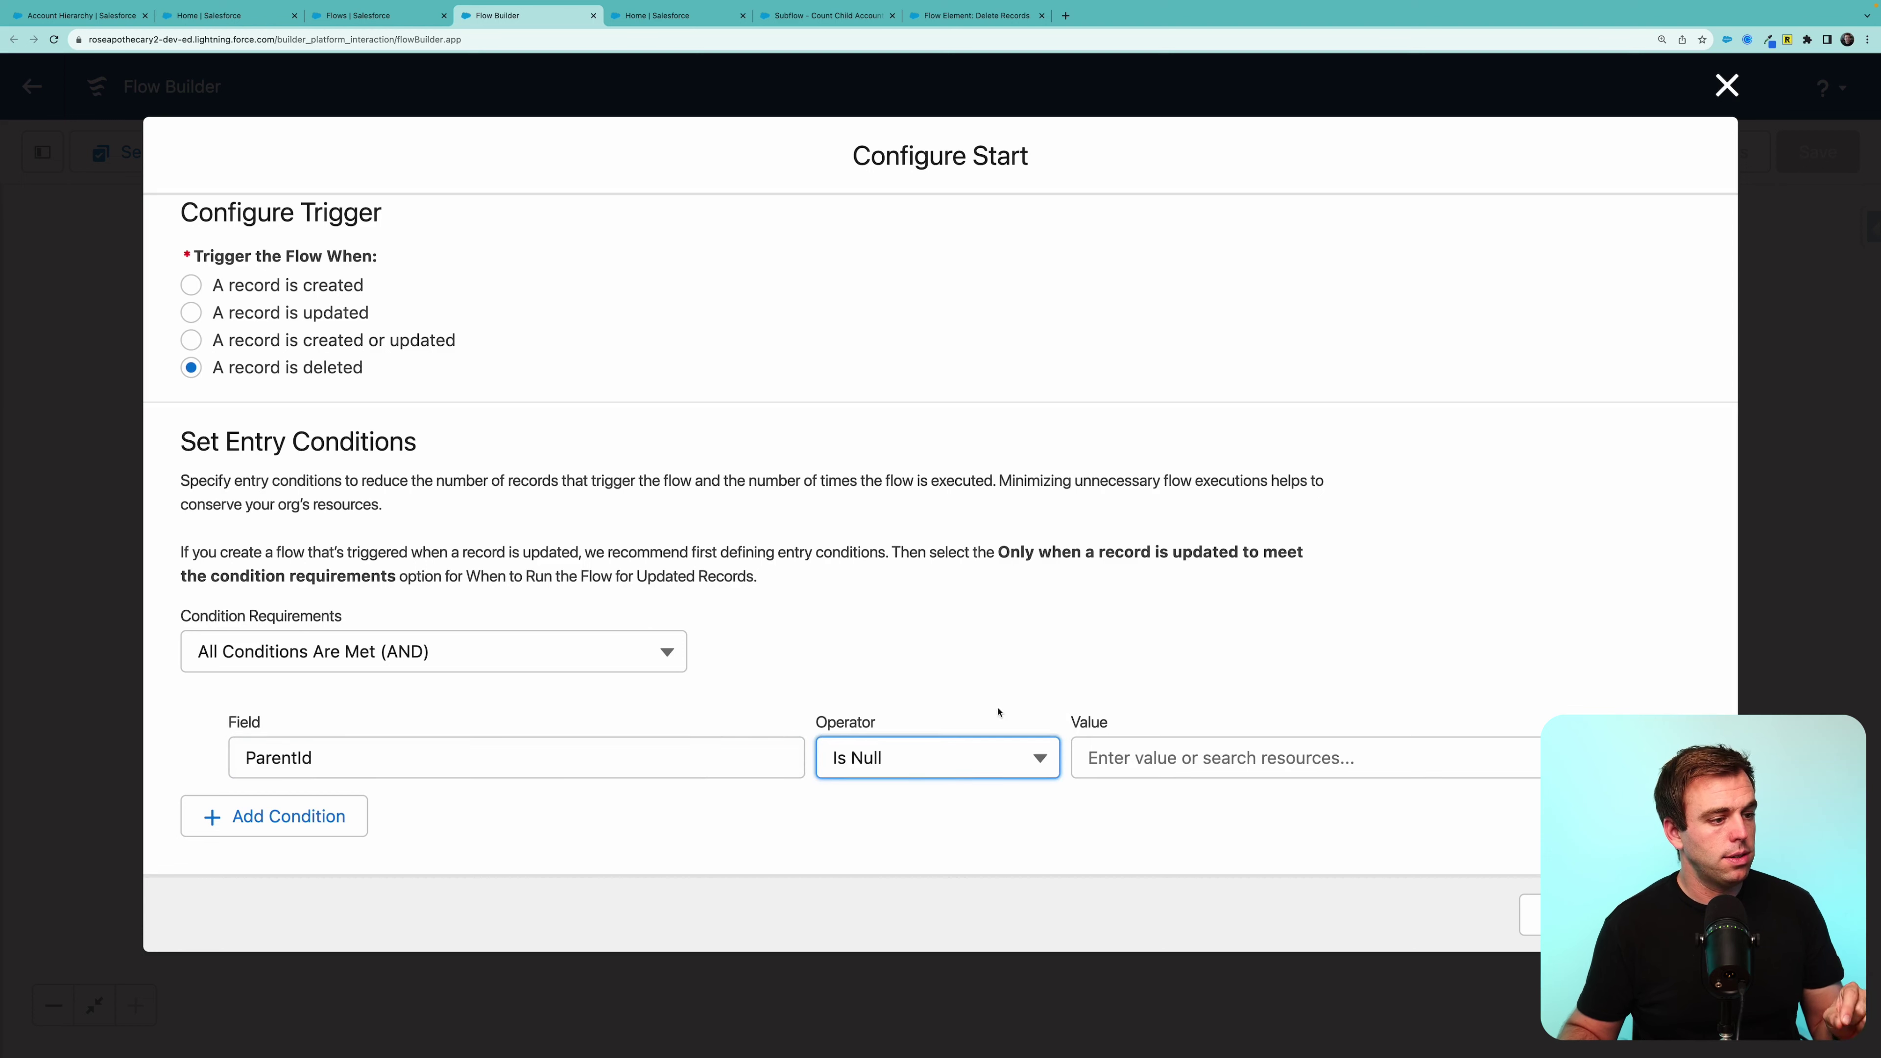
{"action": "left_click", "coordinate": [1149, 752]}
{"action": "type", "text": "fa"}
{"action": "left_click", "coordinate": [1171, 848]}
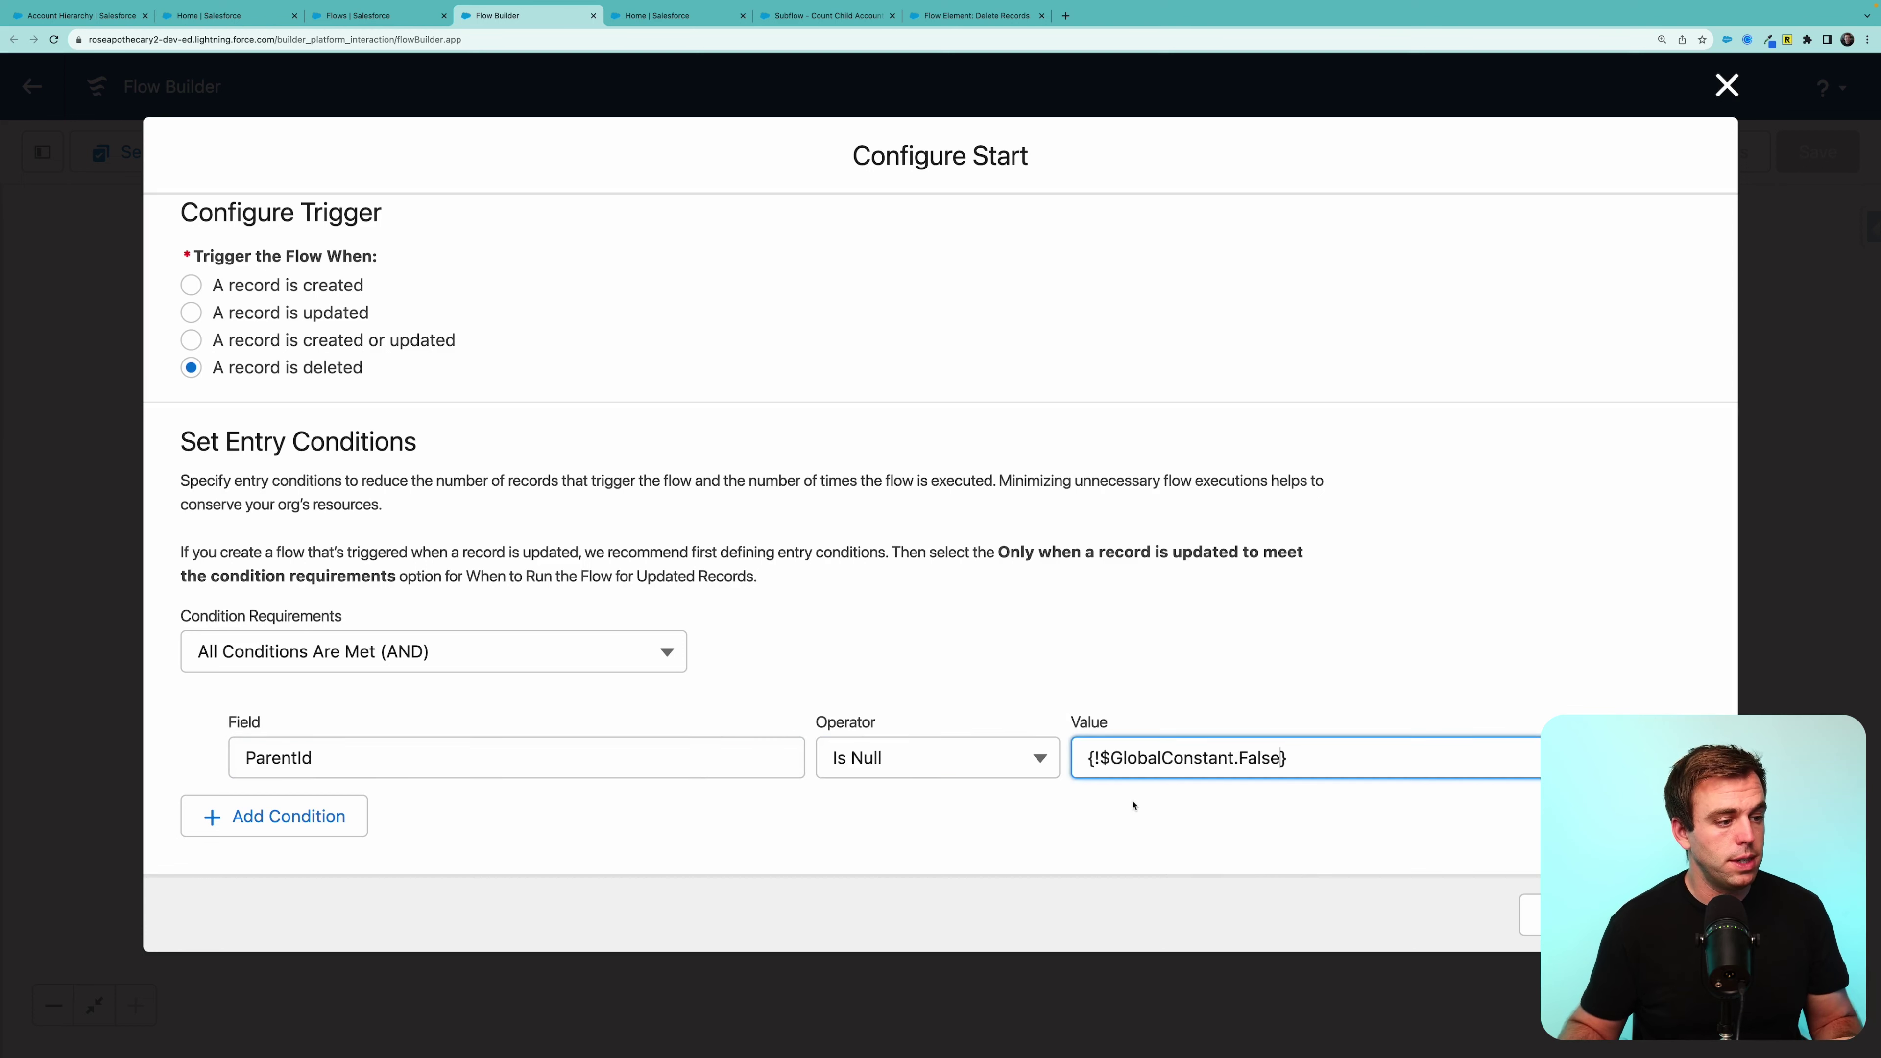
{"action": "scroll", "coordinate": [1105, 724], "scroll_direction": "down", "scroll_amount": 3}
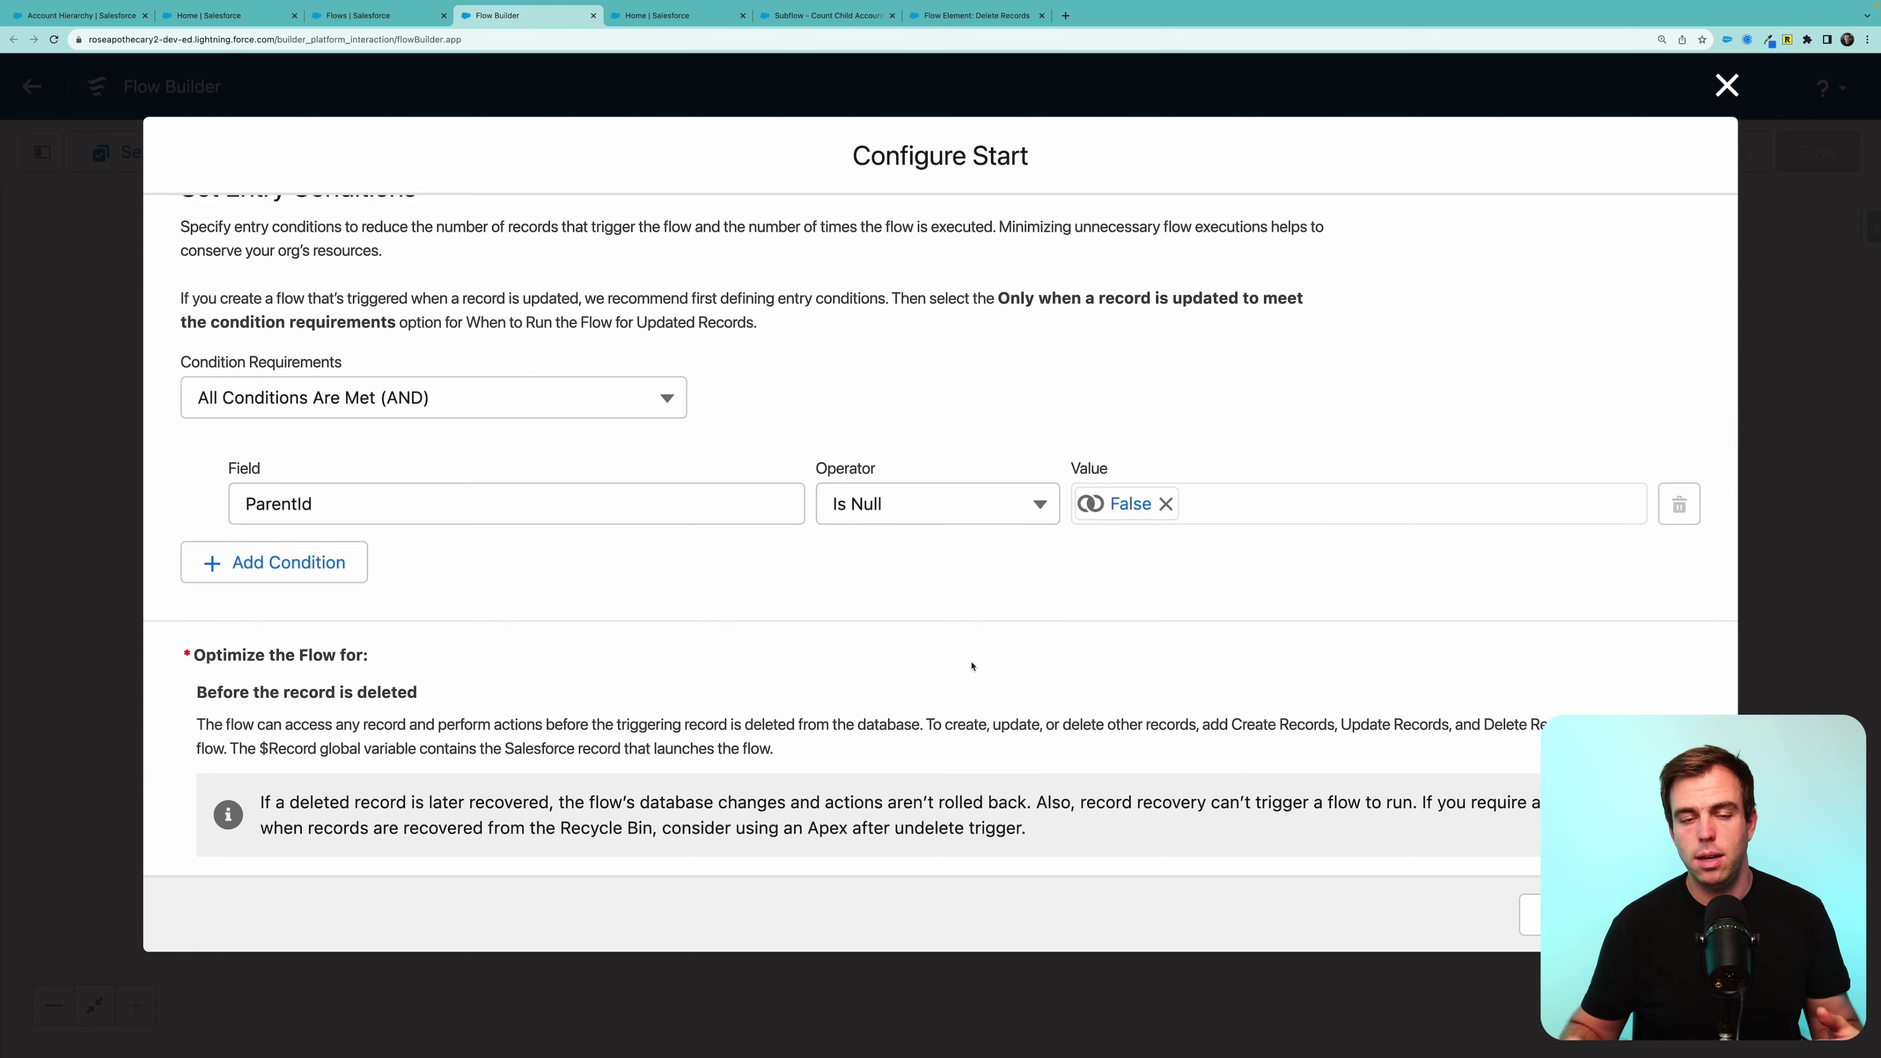
{"action": "scroll", "coordinate": [881, 686], "scroll_direction": "down", "scroll_amount": 1}
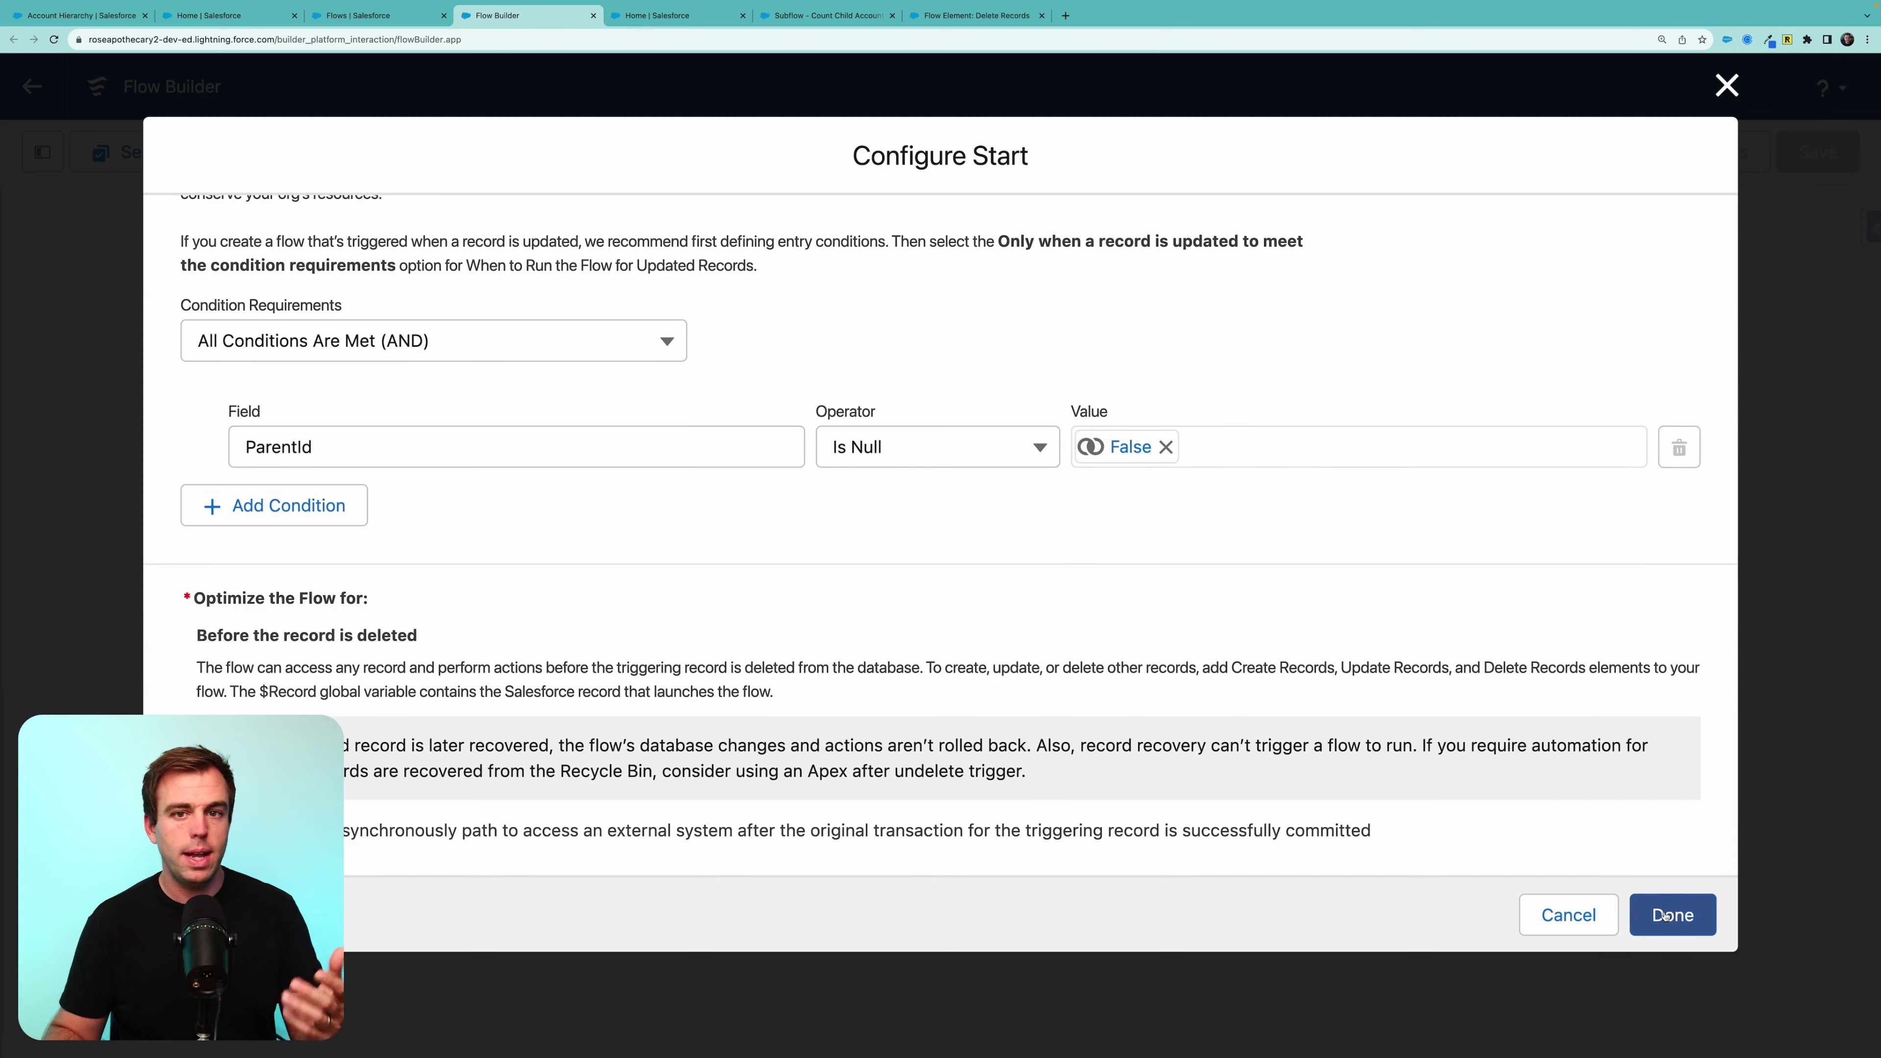
{"action": "left_click", "coordinate": [1670, 916]}
Add a Count Child Accounts subflow element referencing Subflow - Count Child Accounts.
{"action": "left_click", "coordinate": [940, 584]}
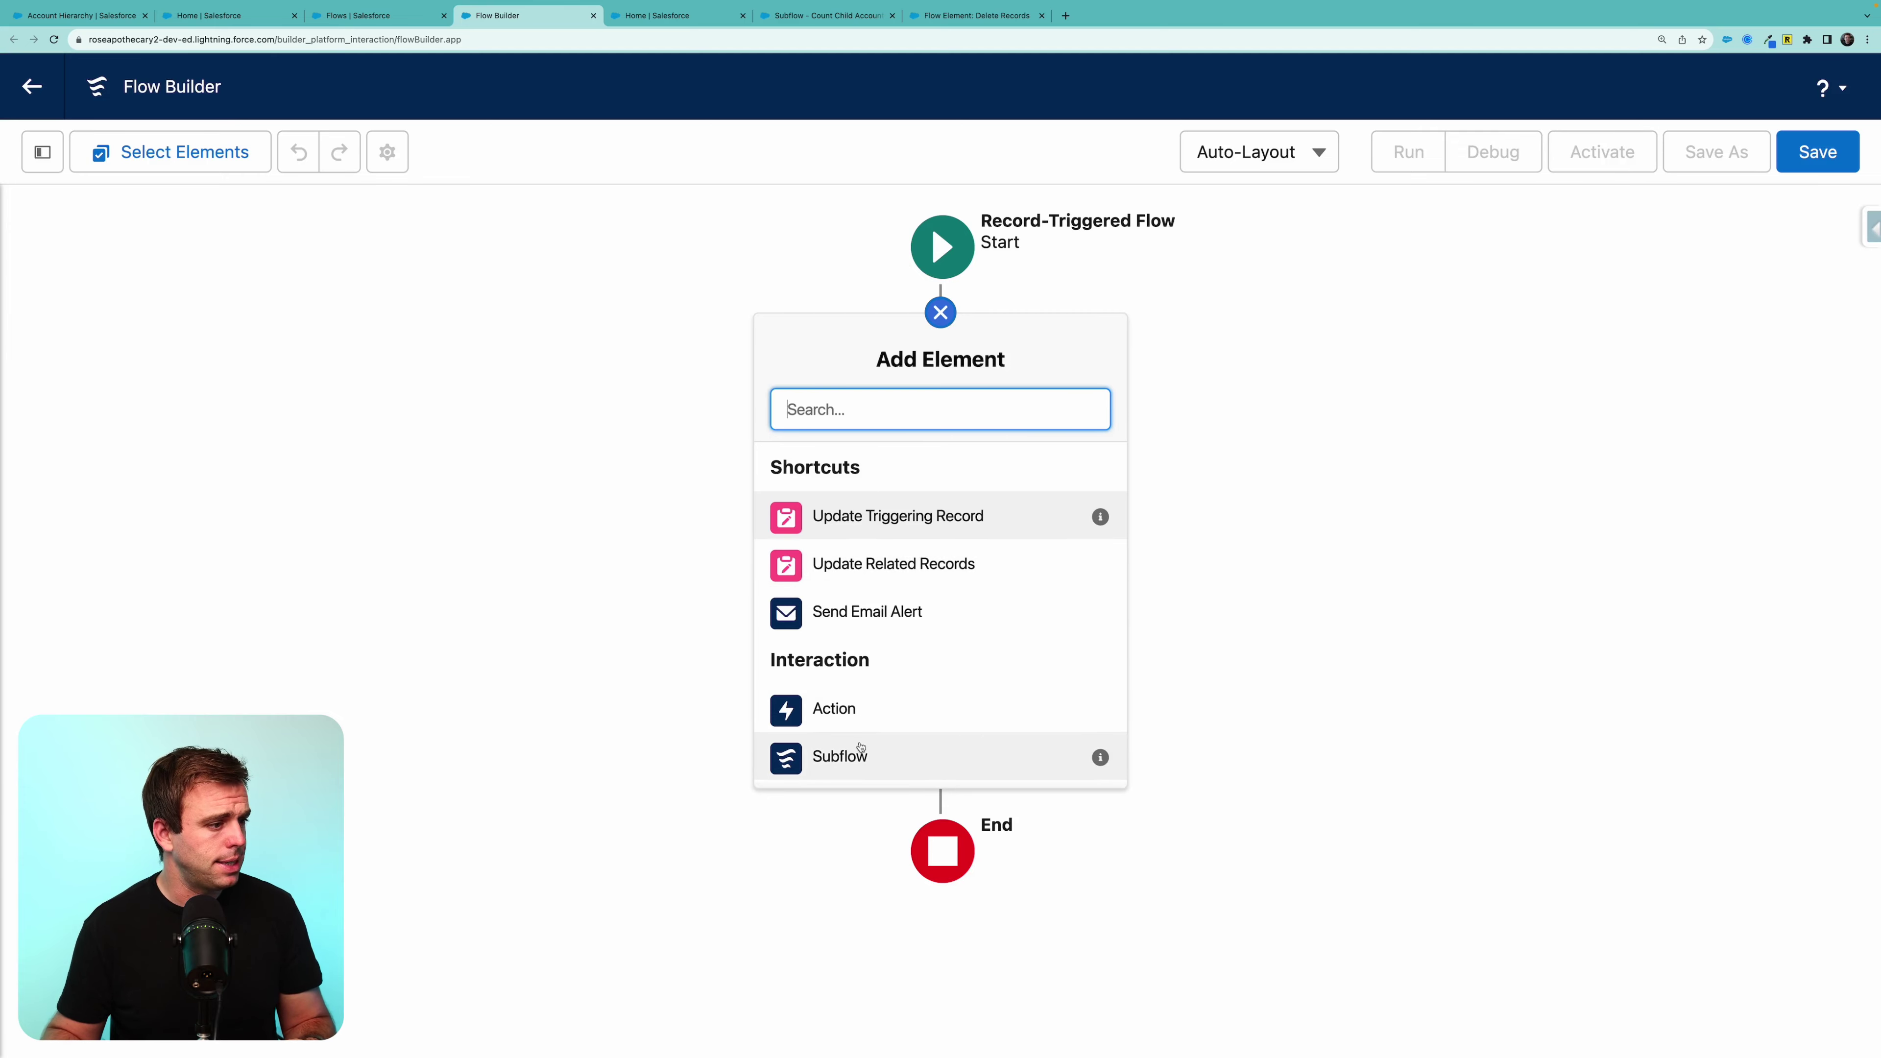
{"action": "left_click", "coordinate": [839, 754]}
{"action": "left_click", "coordinate": [740, 379]}
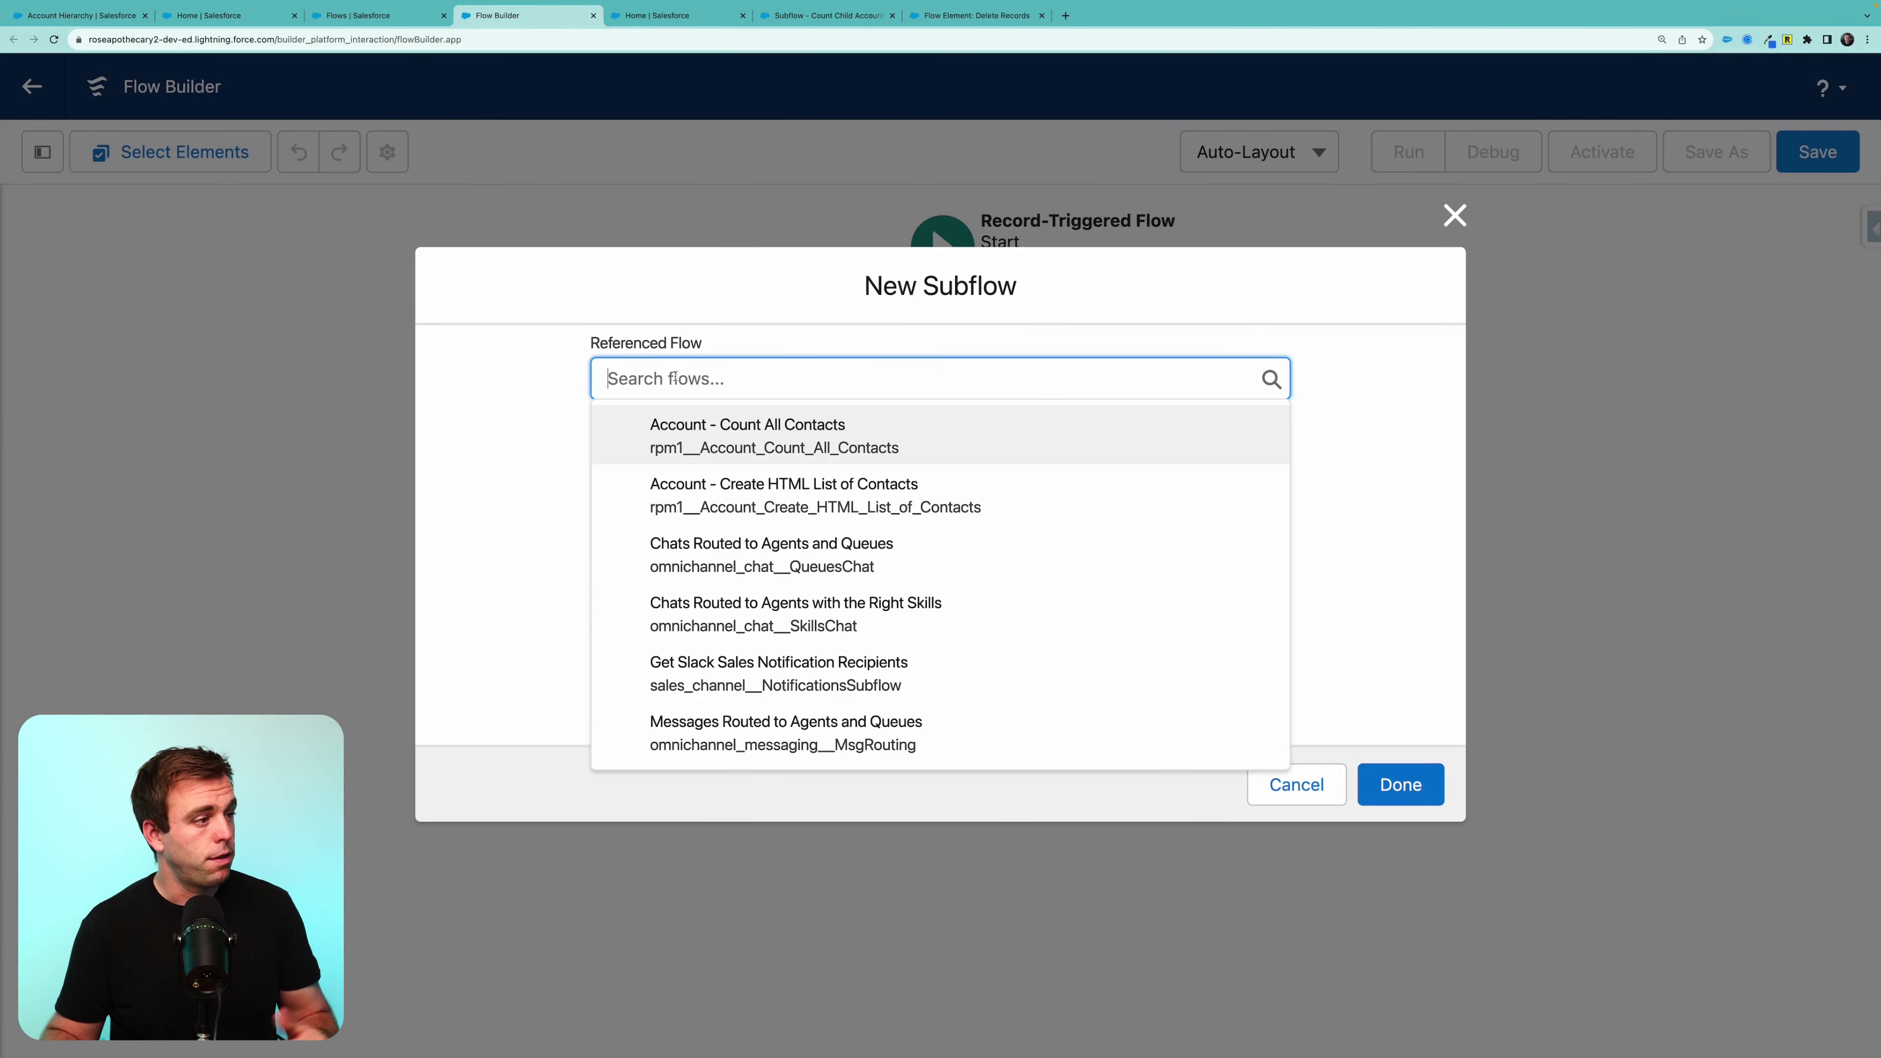
{"action": "left_click", "coordinate": [741, 437]}
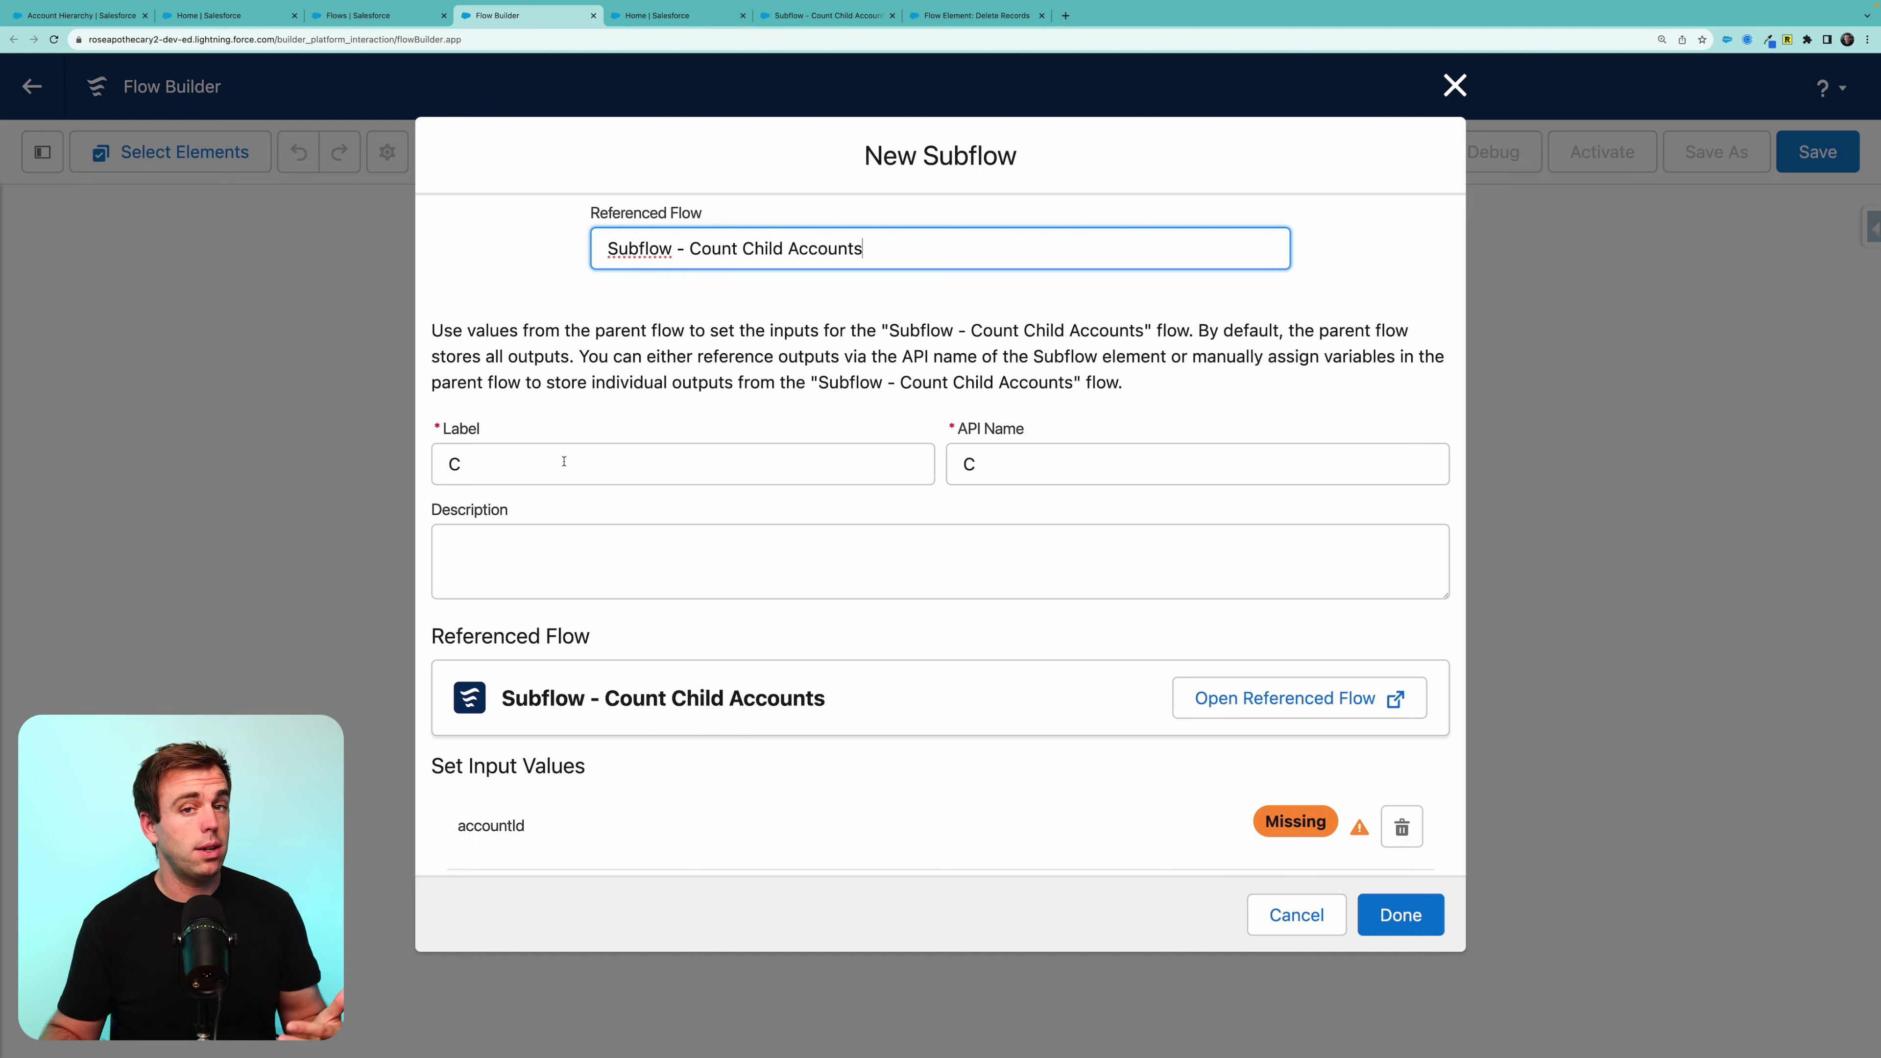
{"action": "left_click", "coordinate": [503, 466]}
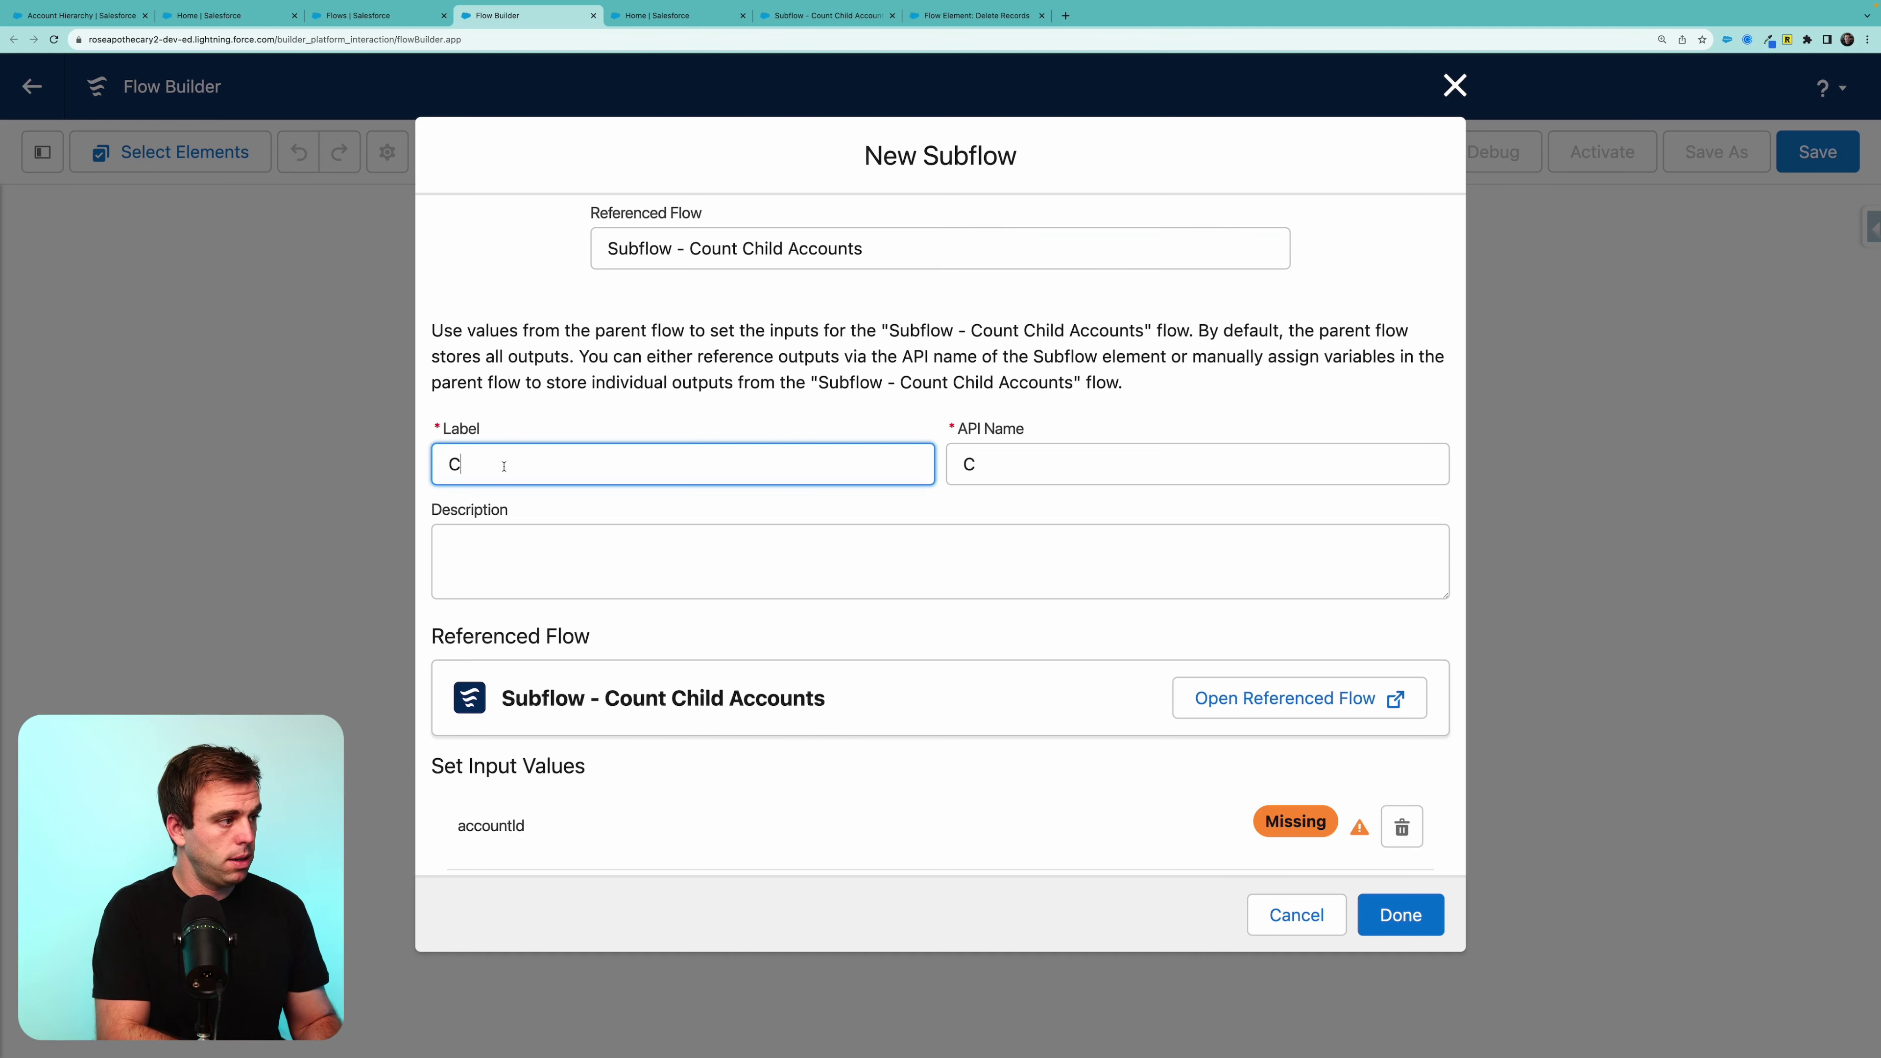
{"action": "type", "text": "ount Child ACcoun"}
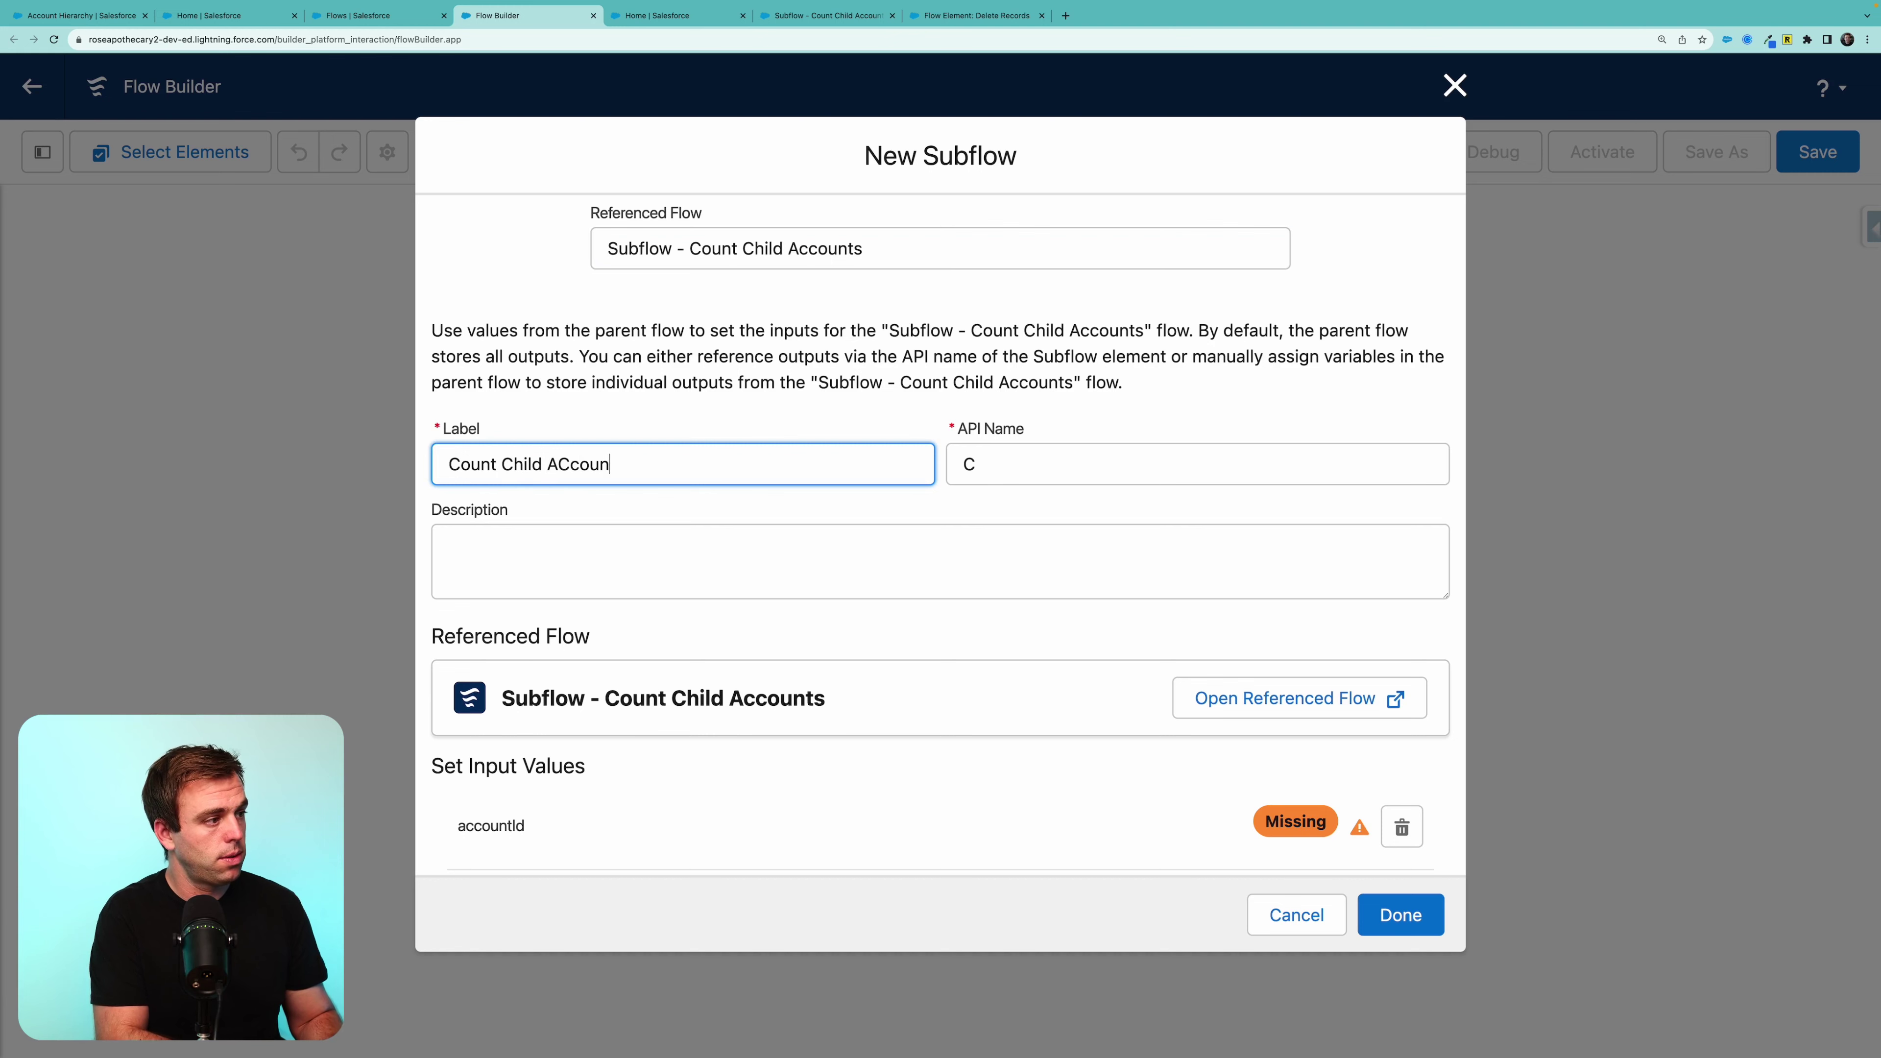
{"action": "type", "text": "ts"}
{"action": "key", "text": "Tab"}
{"action": "scroll", "coordinate": [587, 693], "scroll_direction": "down", "scroll_amount": 2}
Pass {!$Record.ParentId} as the AccountId input and add the subflow to the flow.
{"action": "double_click", "coordinate": [518, 671]}
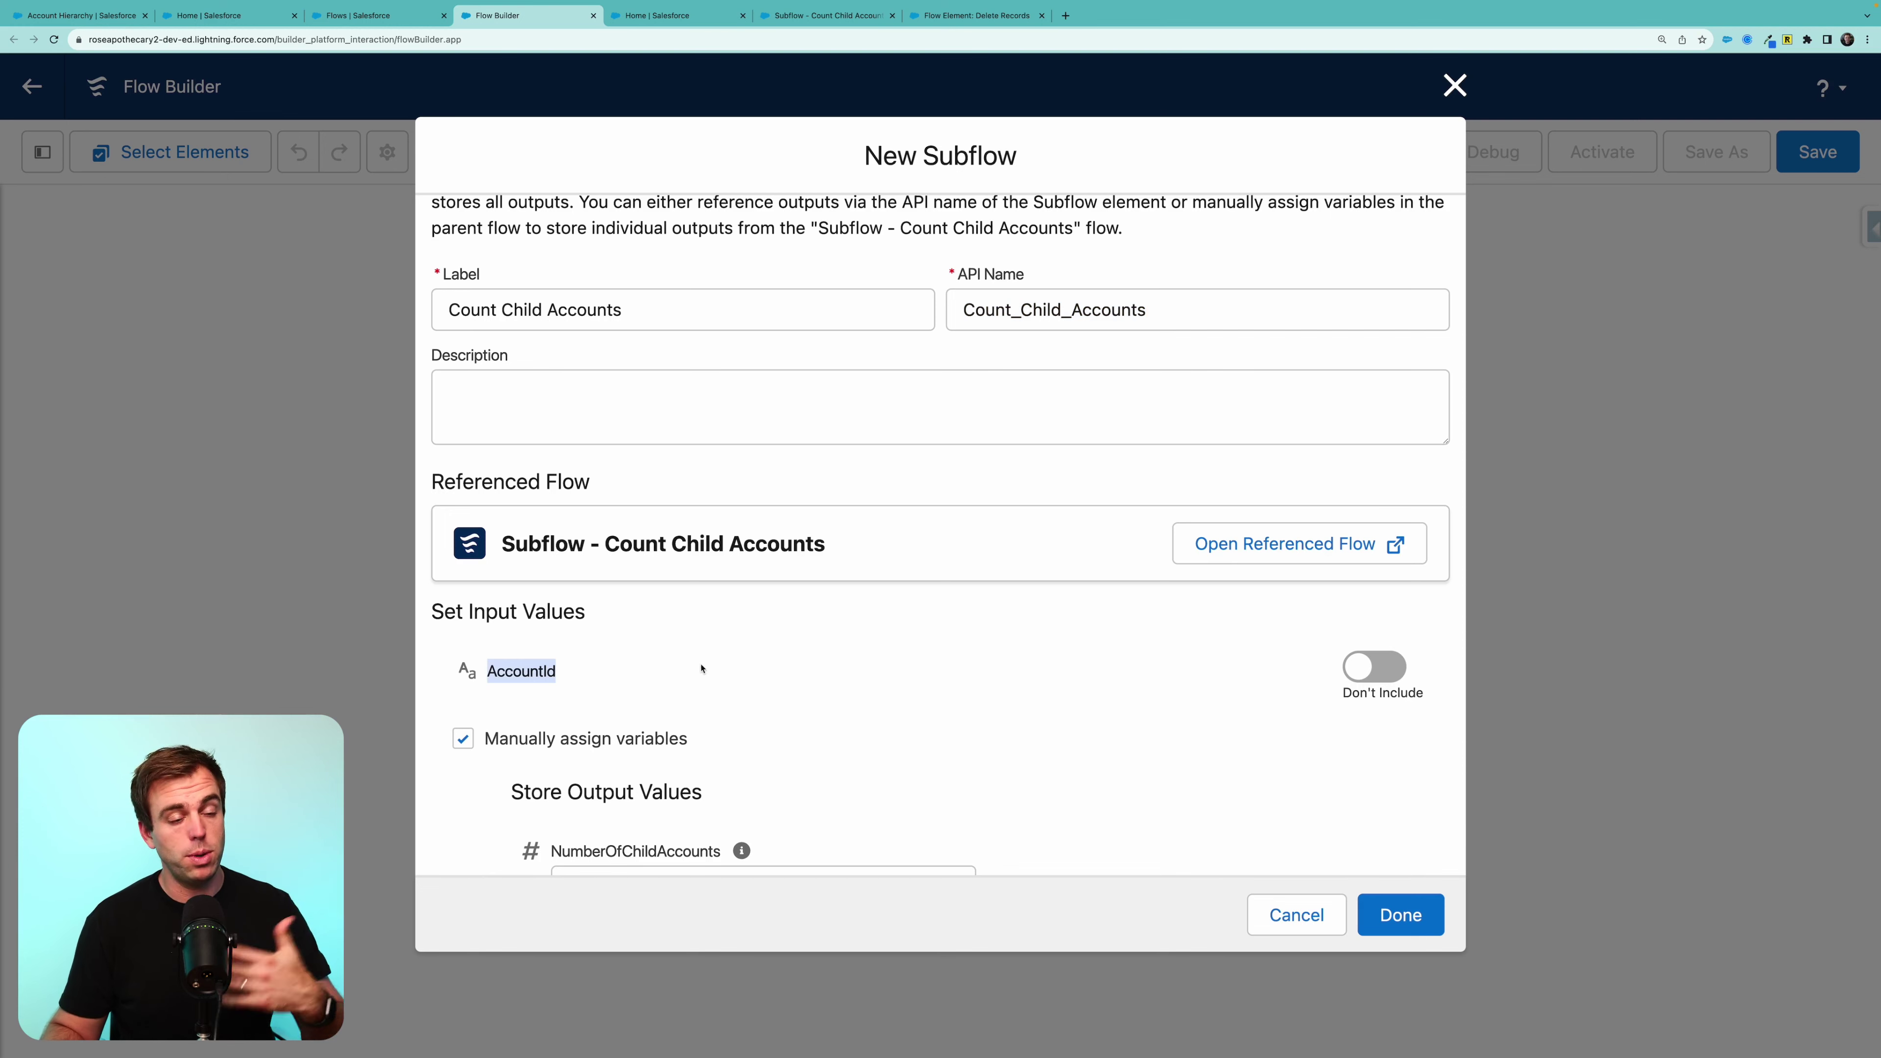
{"action": "left_click", "coordinate": [1374, 667]}
{"action": "left_click", "coordinate": [699, 700]}
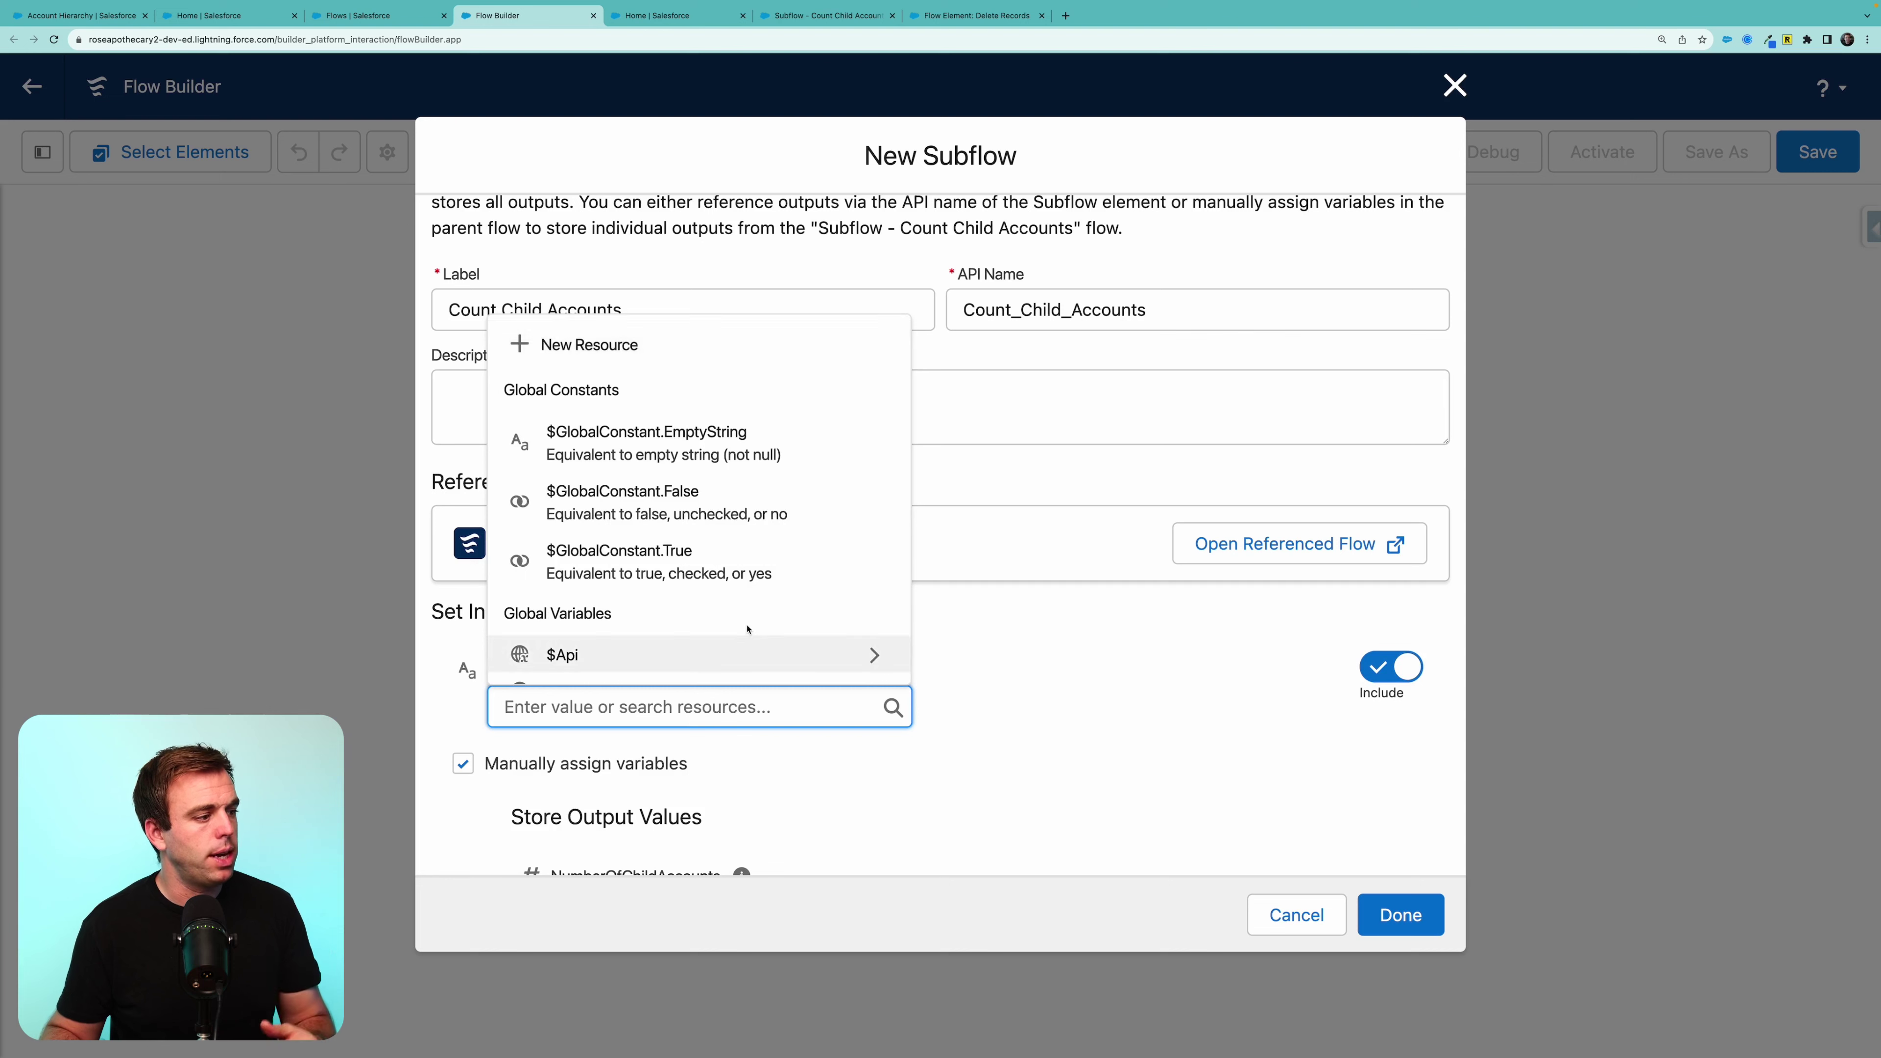
{"action": "scroll", "coordinate": [748, 630], "scroll_direction": "down", "scroll_amount": 4}
{"action": "scroll", "coordinate": [748, 630], "scroll_direction": "down", "scroll_amount": 3}
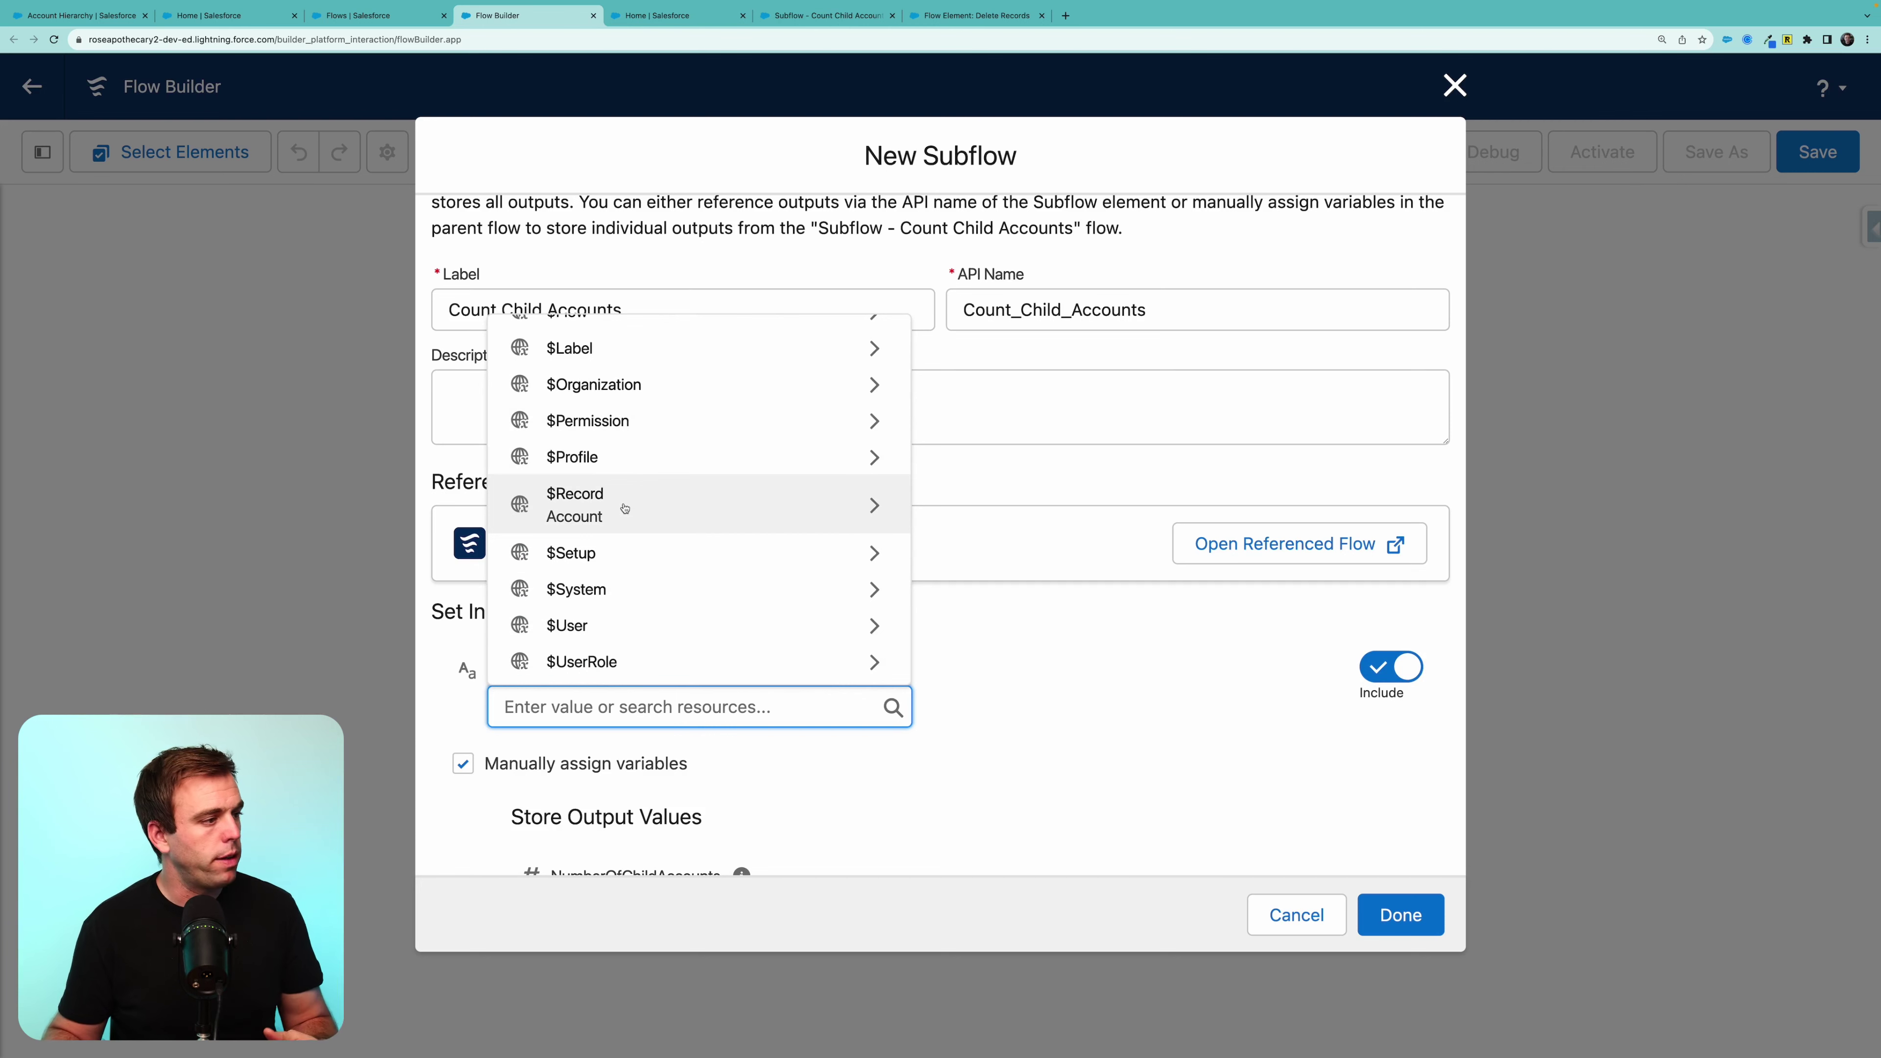
{"action": "left_click", "coordinate": [601, 508]}
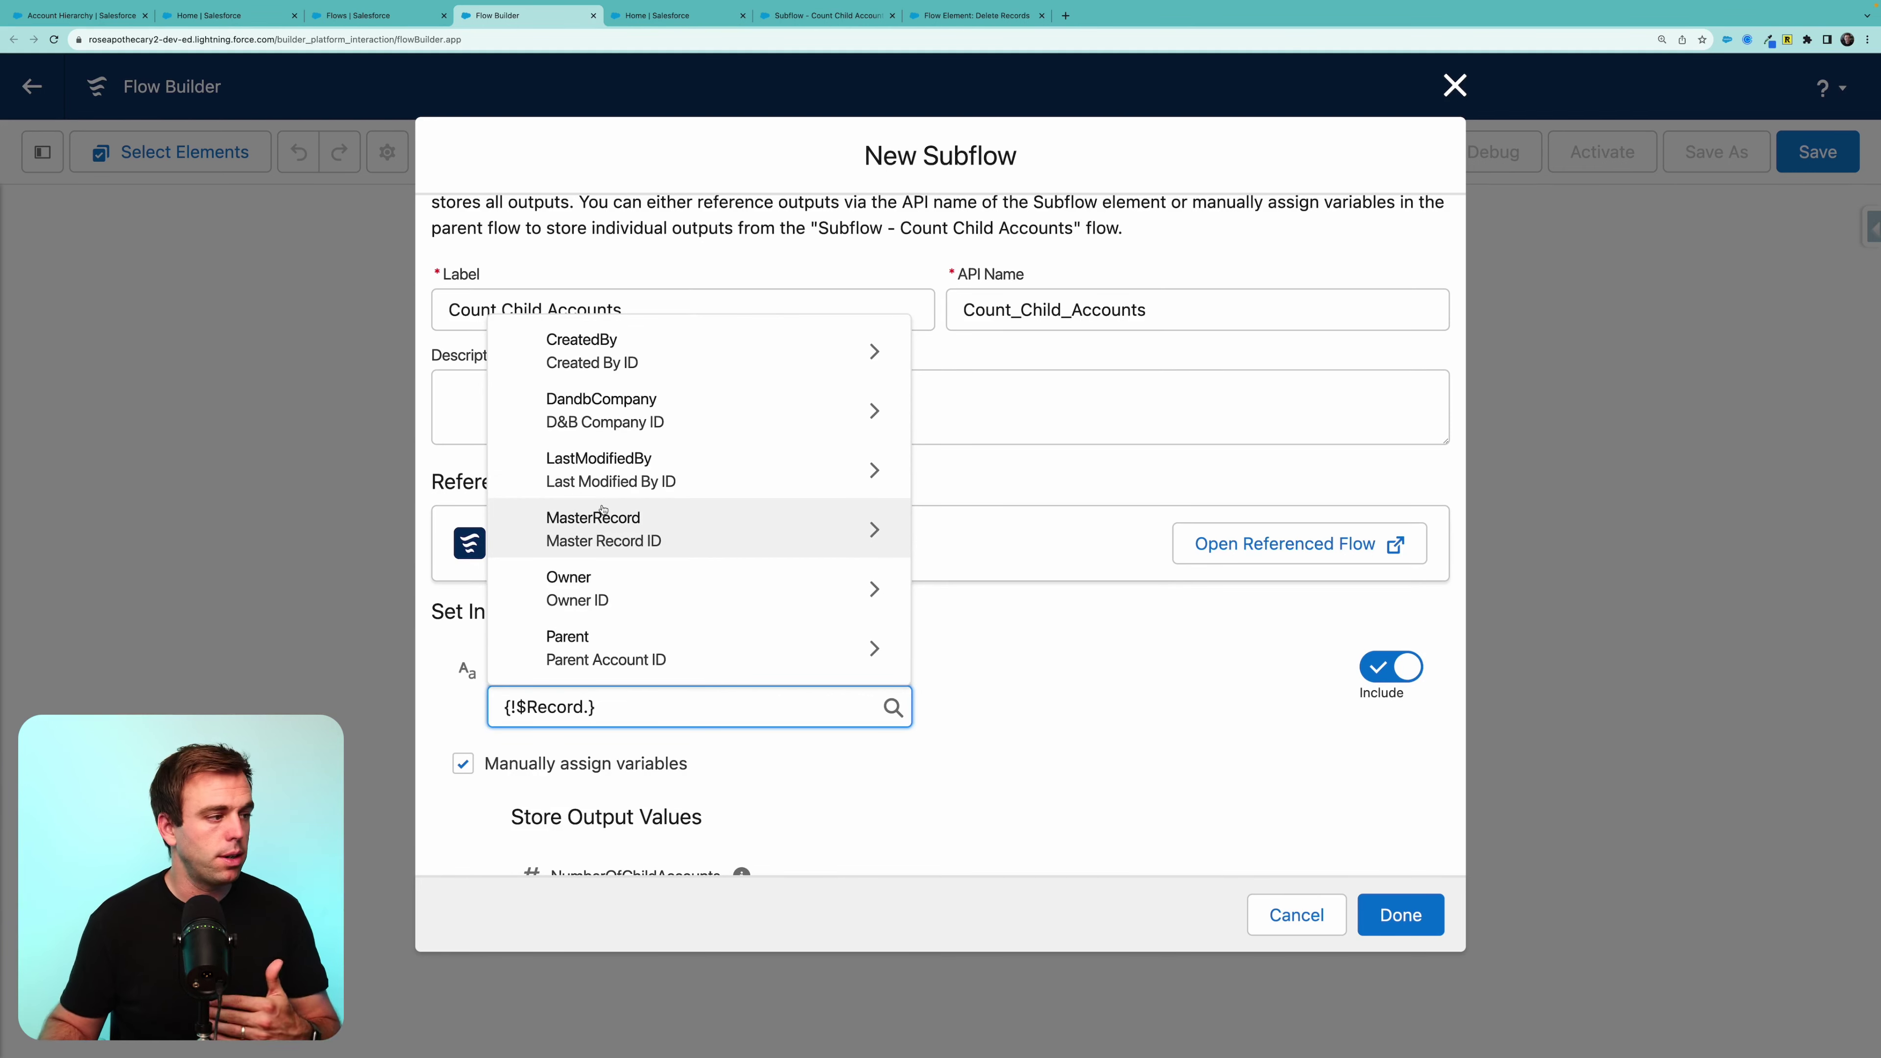
{"action": "scroll", "coordinate": [603, 509], "scroll_direction": "down", "scroll_amount": 5}
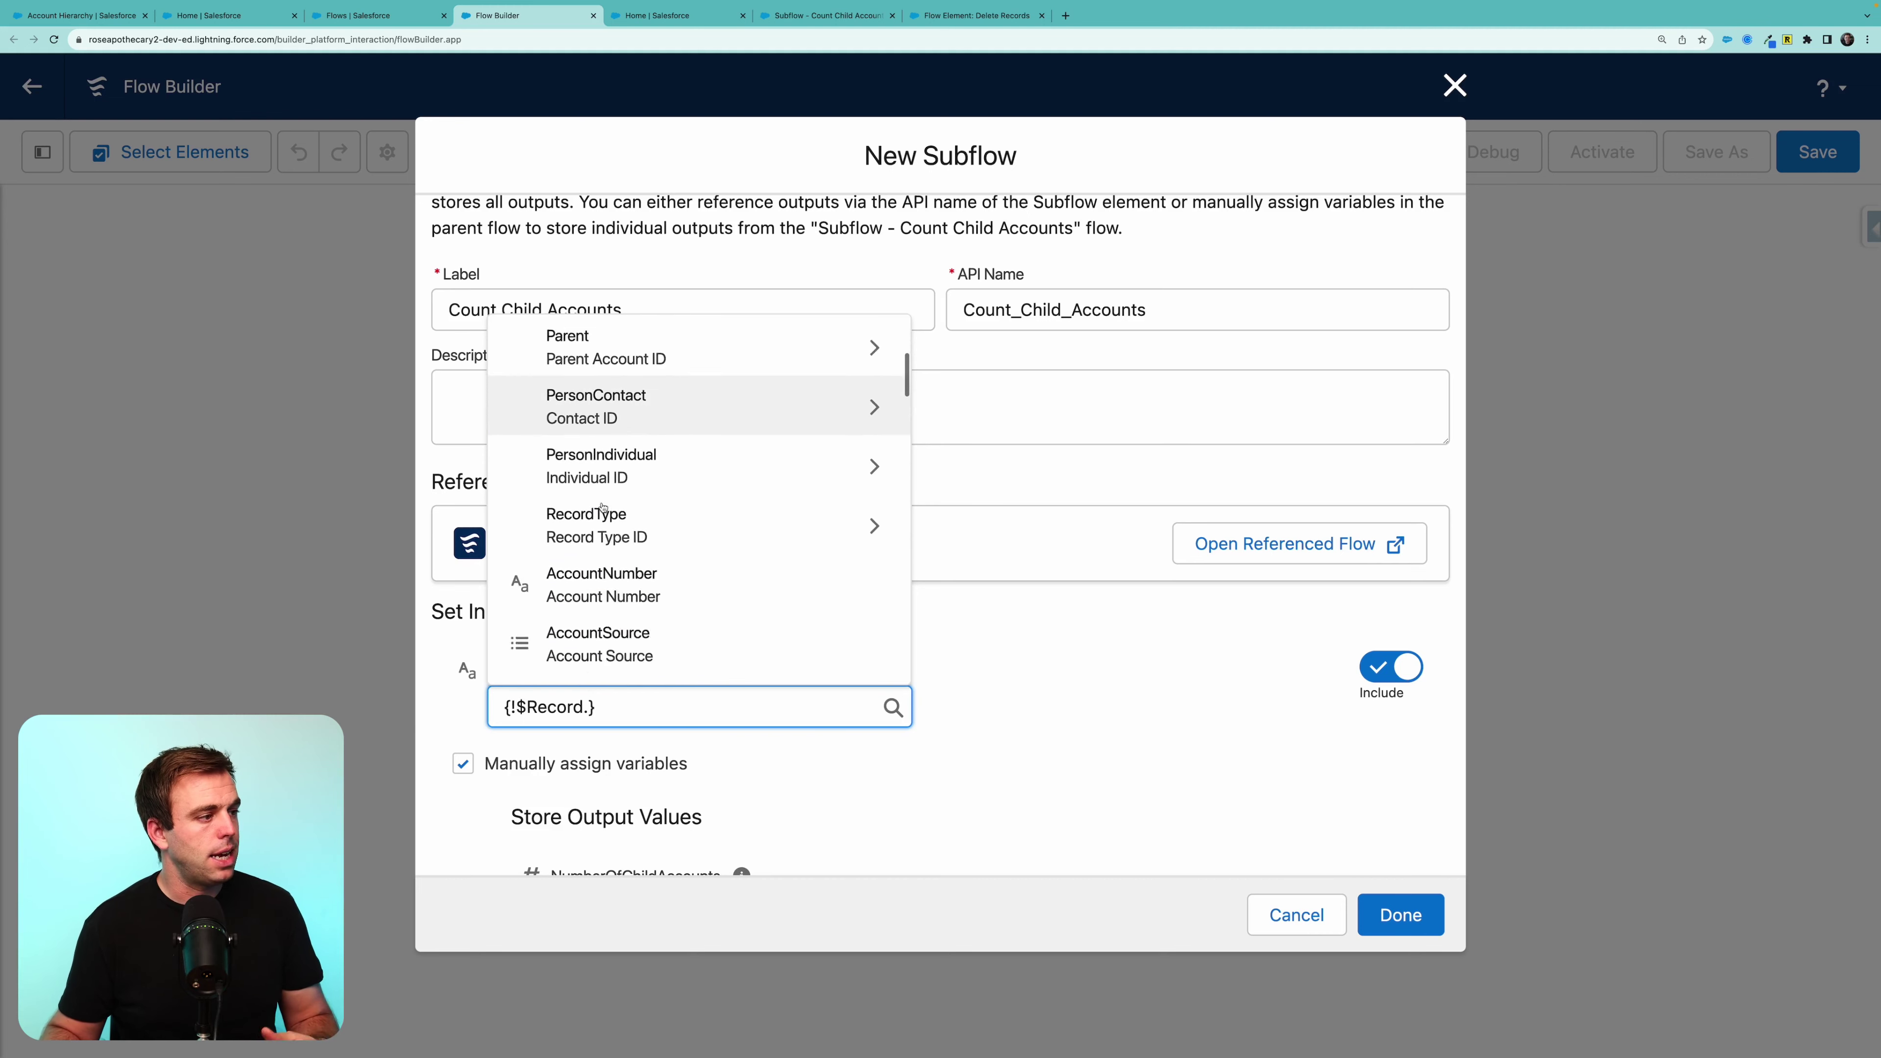
{"action": "scroll", "coordinate": [603, 507], "scroll_direction": "down", "scroll_amount": 2}
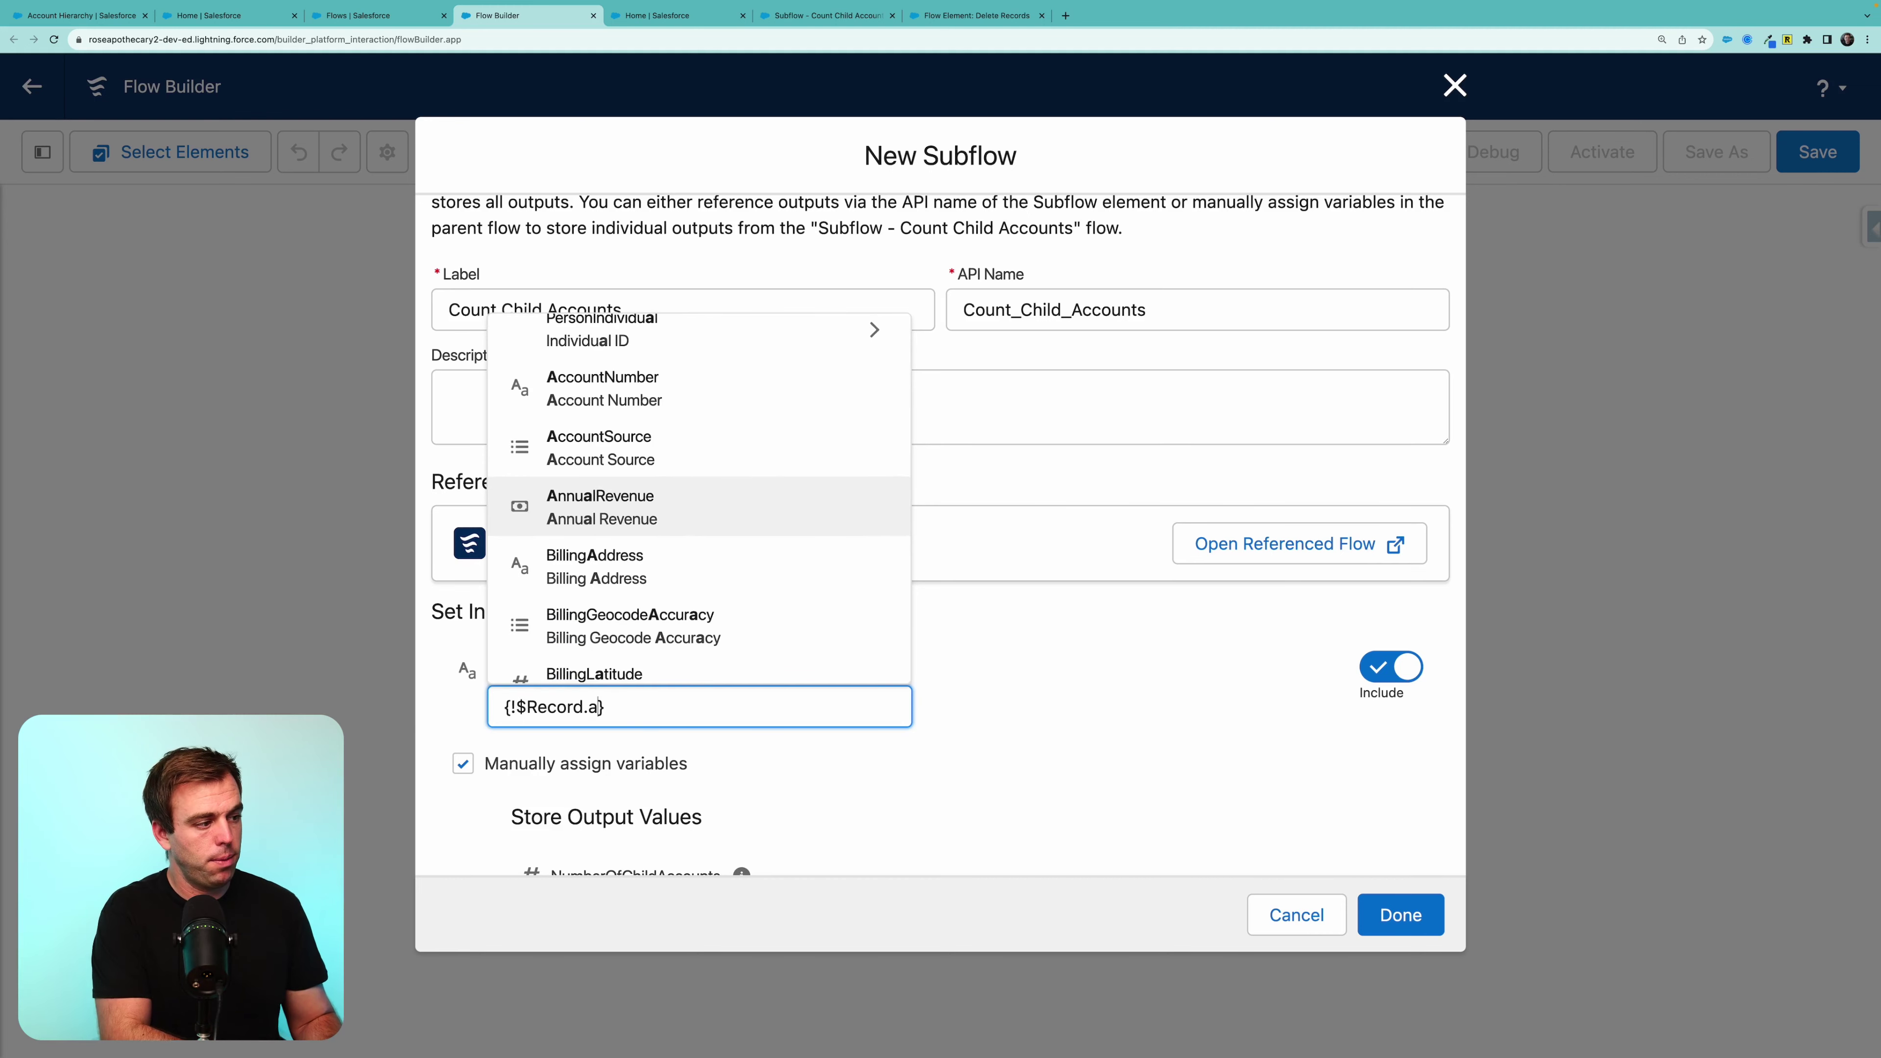
{"action": "type", "text": "parent"}
{"action": "left_click", "coordinate": [578, 643]}
{"action": "left_click", "coordinate": [1000, 673]}
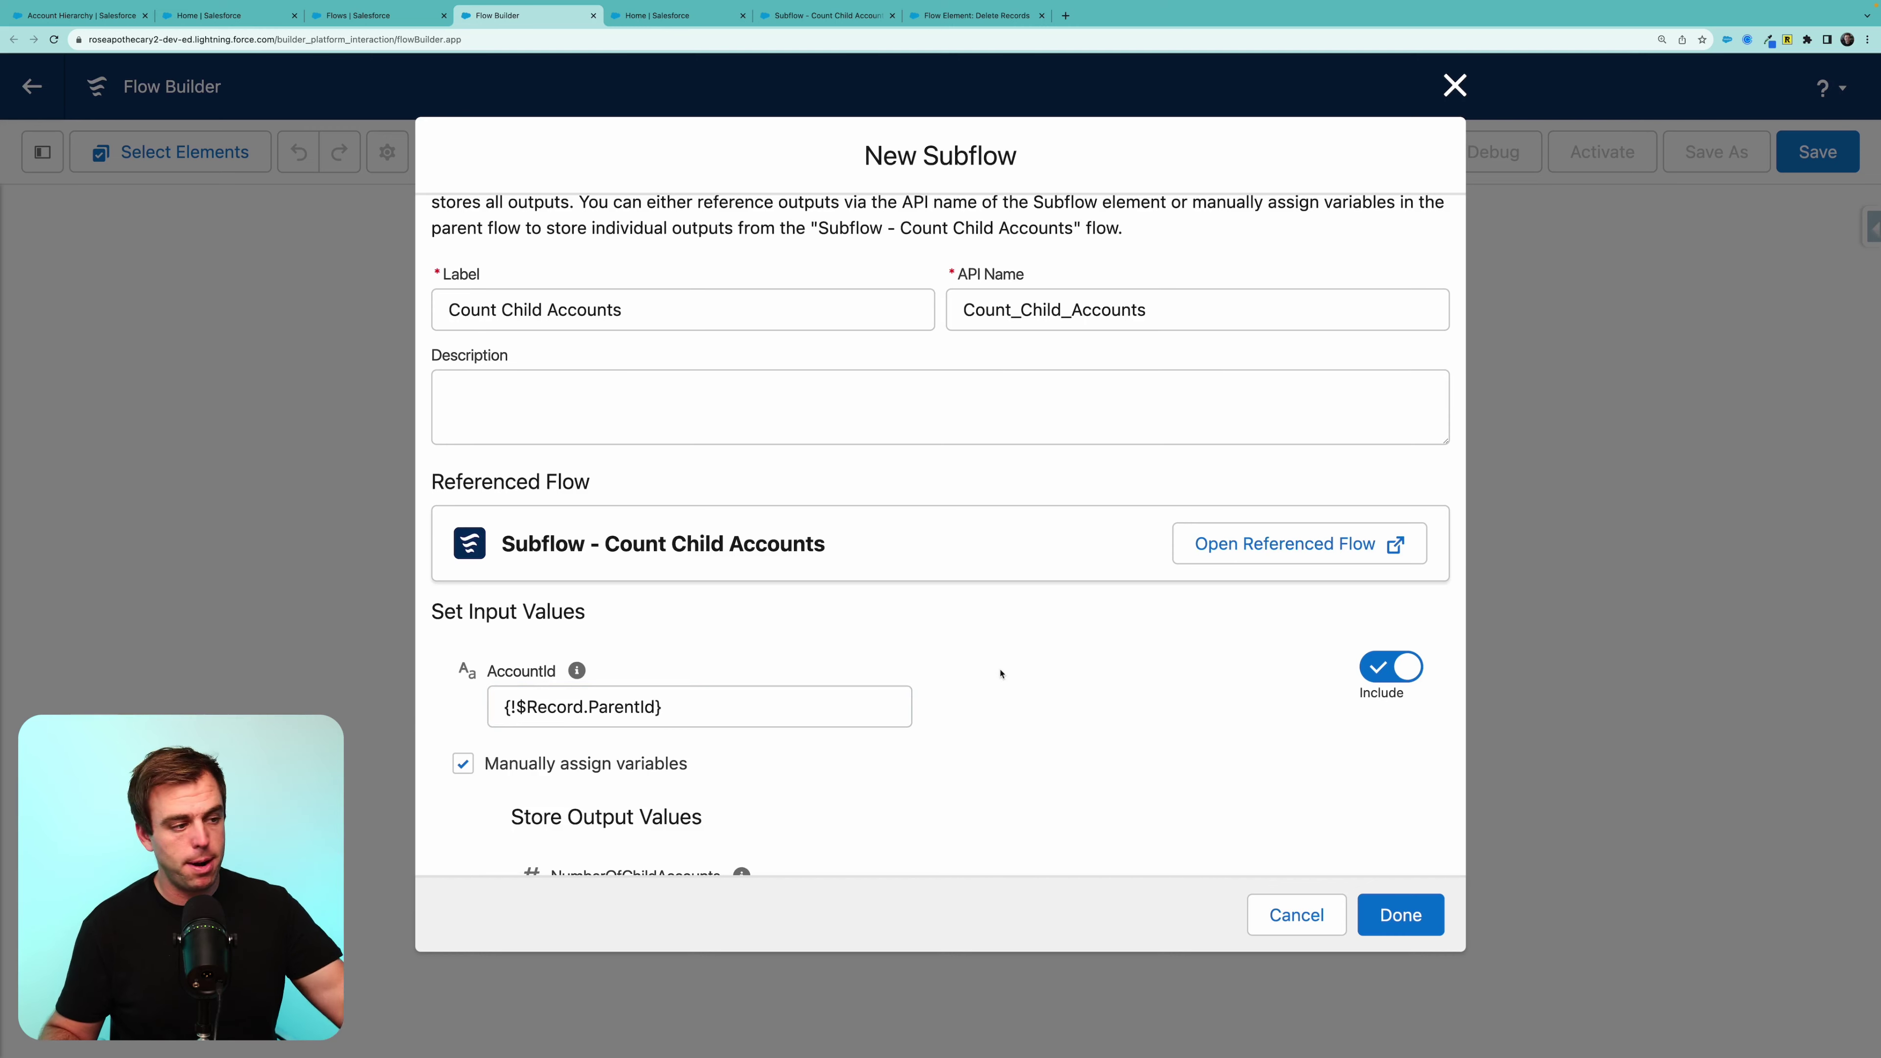
{"action": "left_click", "coordinate": [1402, 915]}
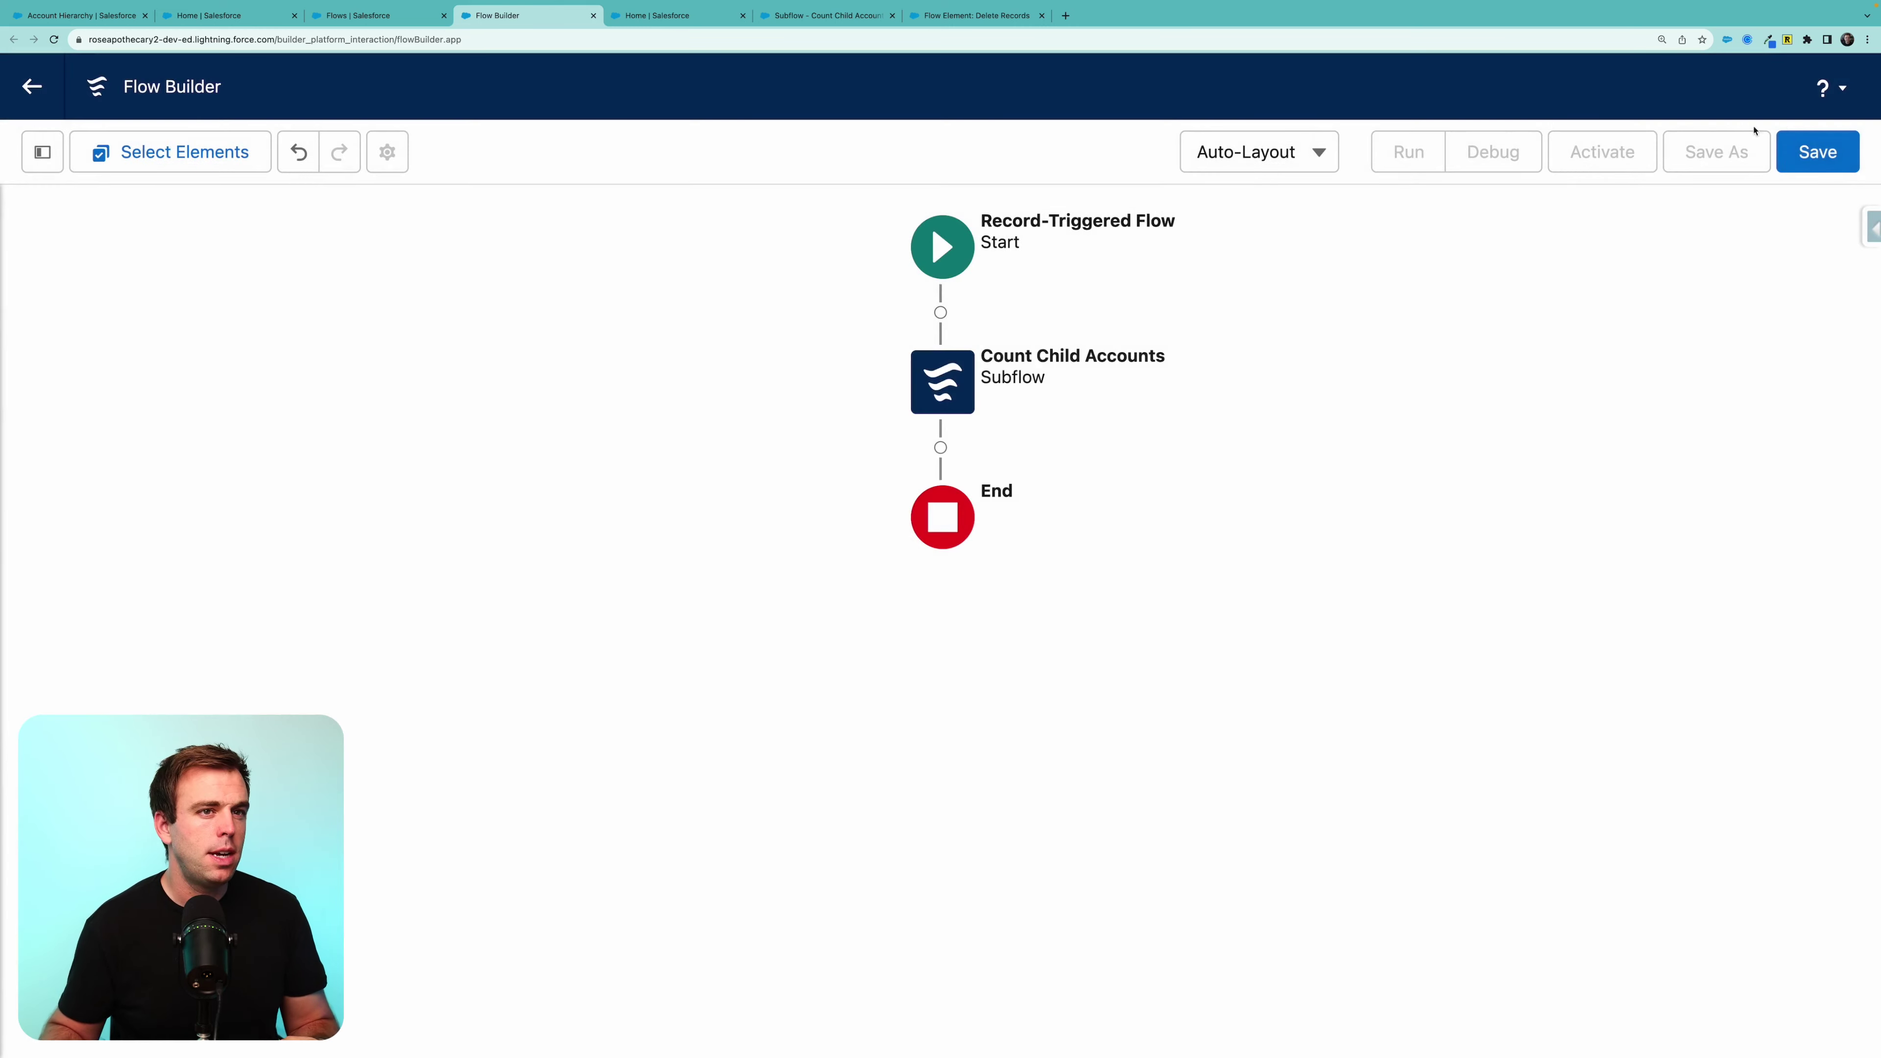
{"action": "left_click", "coordinate": [1840, 168]}
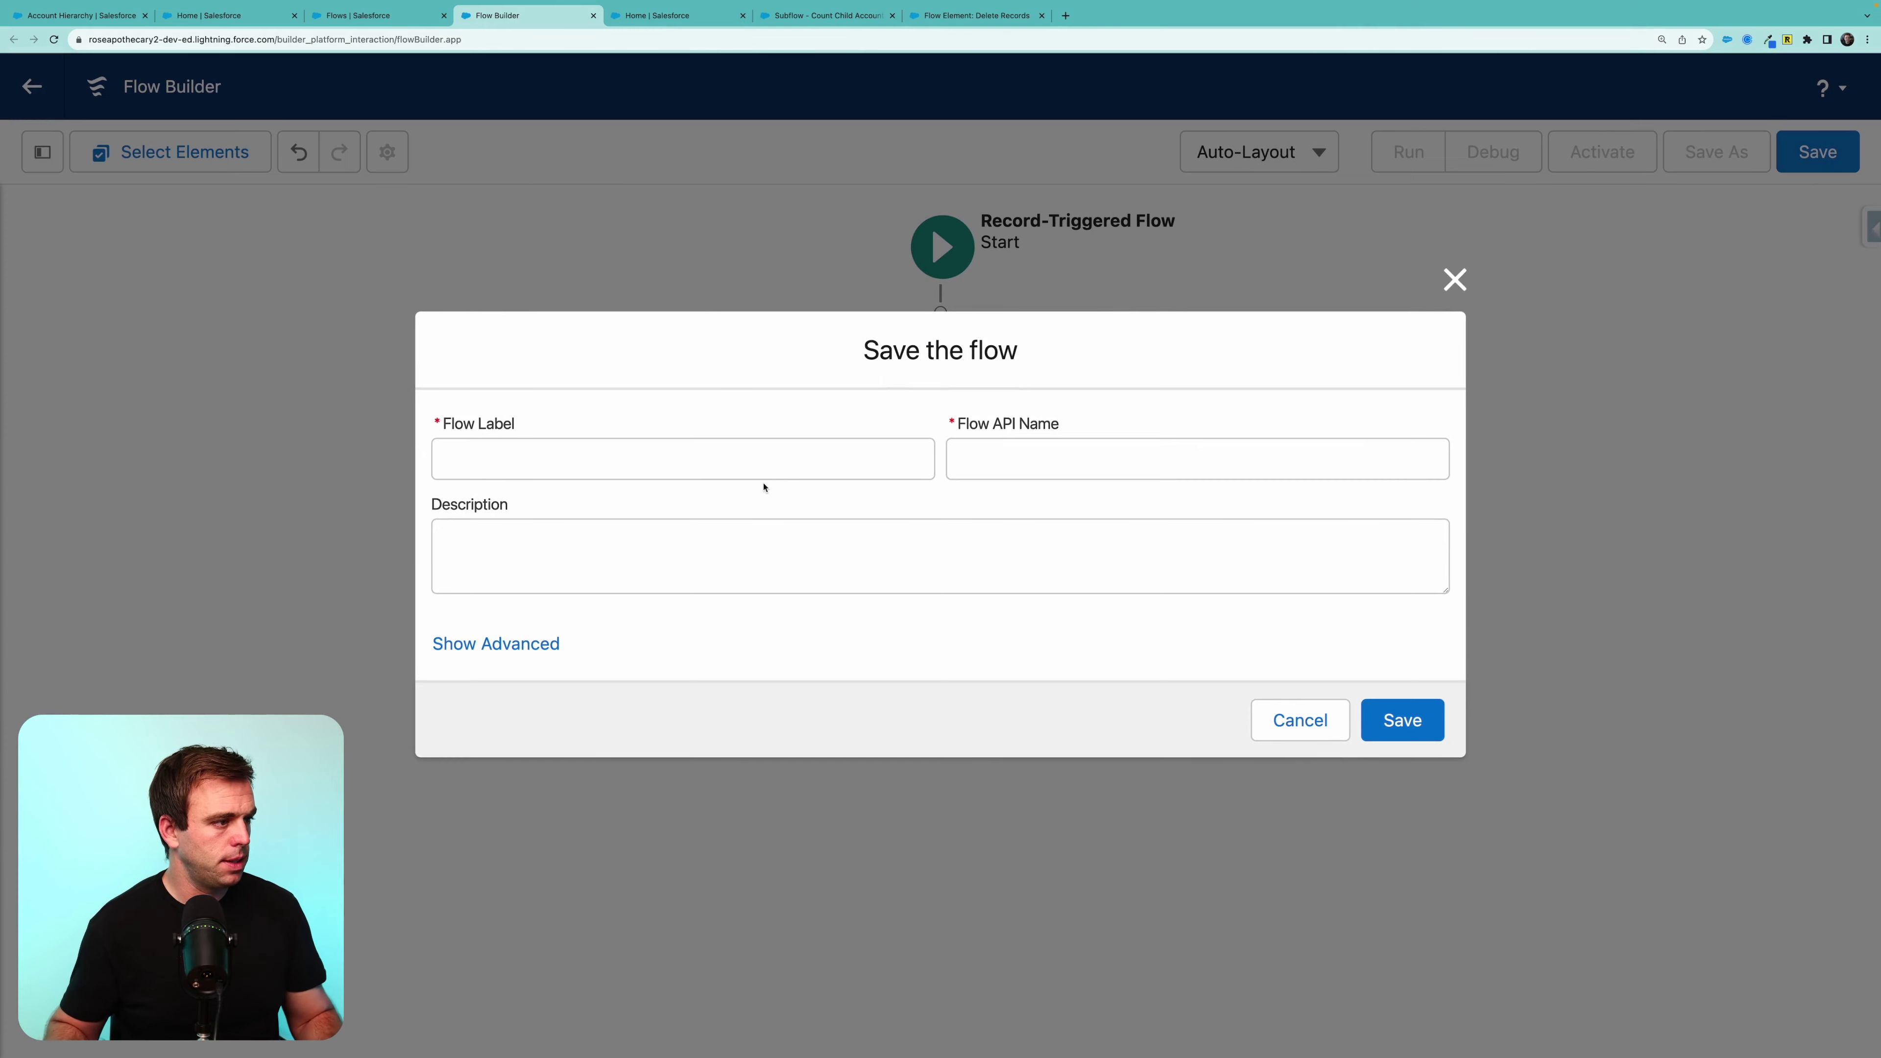
Save the flow with the label 'Account - Count Child Accounts on Deletion'.
{"action": "left_click", "coordinate": [765, 464]}
{"action": "type", "text": "Account - Count Child Accounts on Deletion"}
{"action": "key", "text": "Tab"}
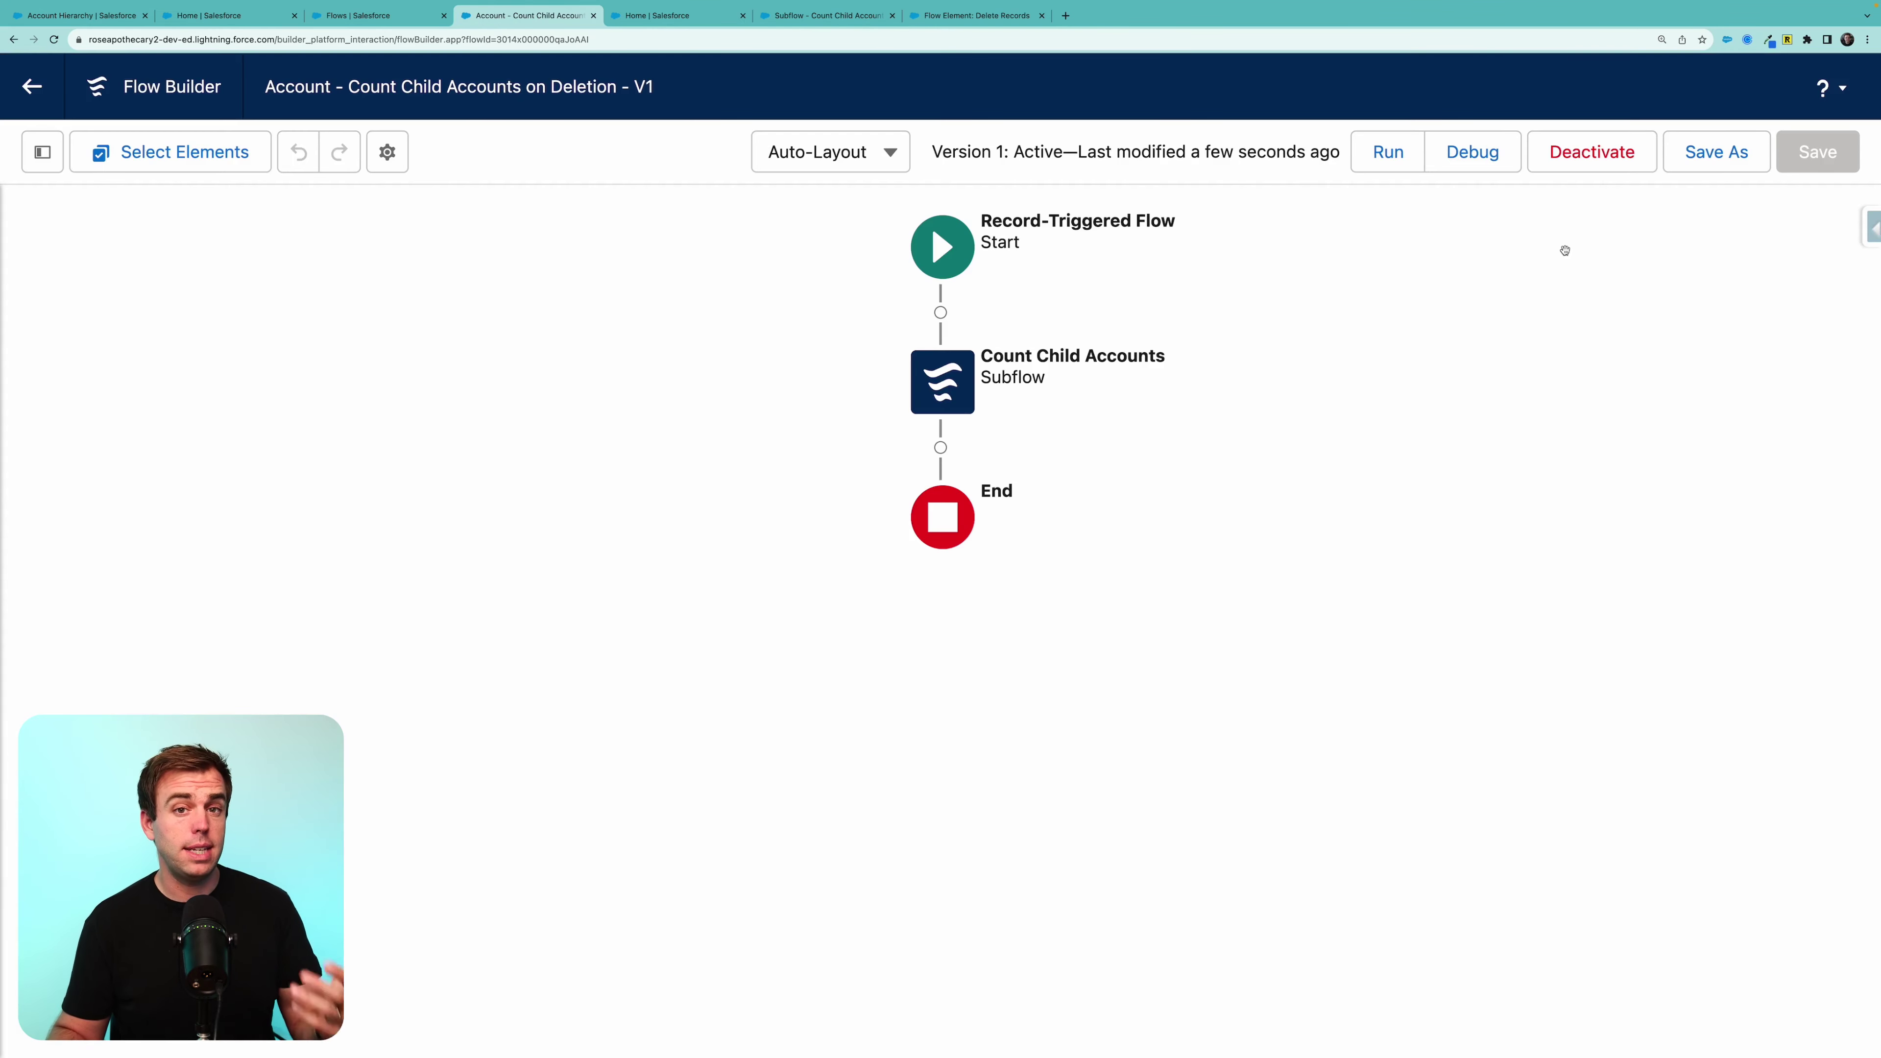
Debug the flow with Blouse Barn as the triggering account.
{"action": "left_click", "coordinate": [1484, 162]}
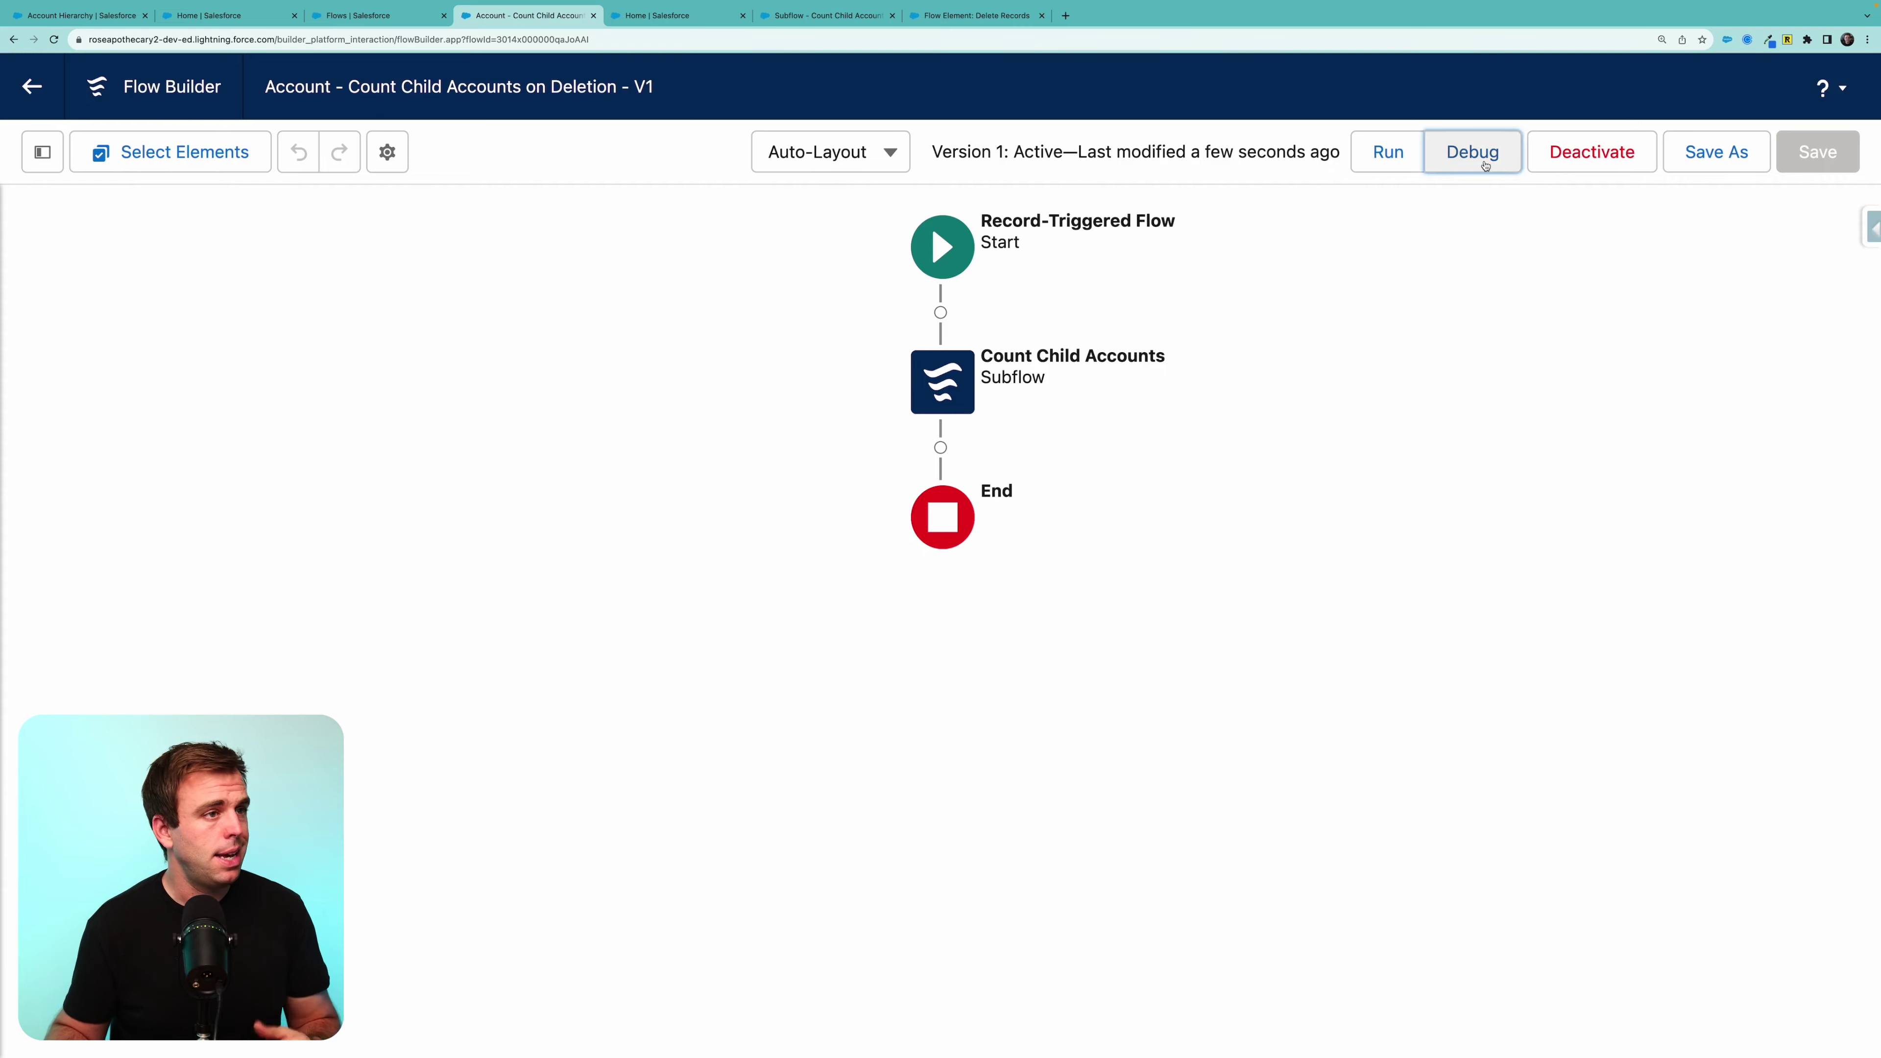
{"action": "left_click", "coordinate": [817, 684]}
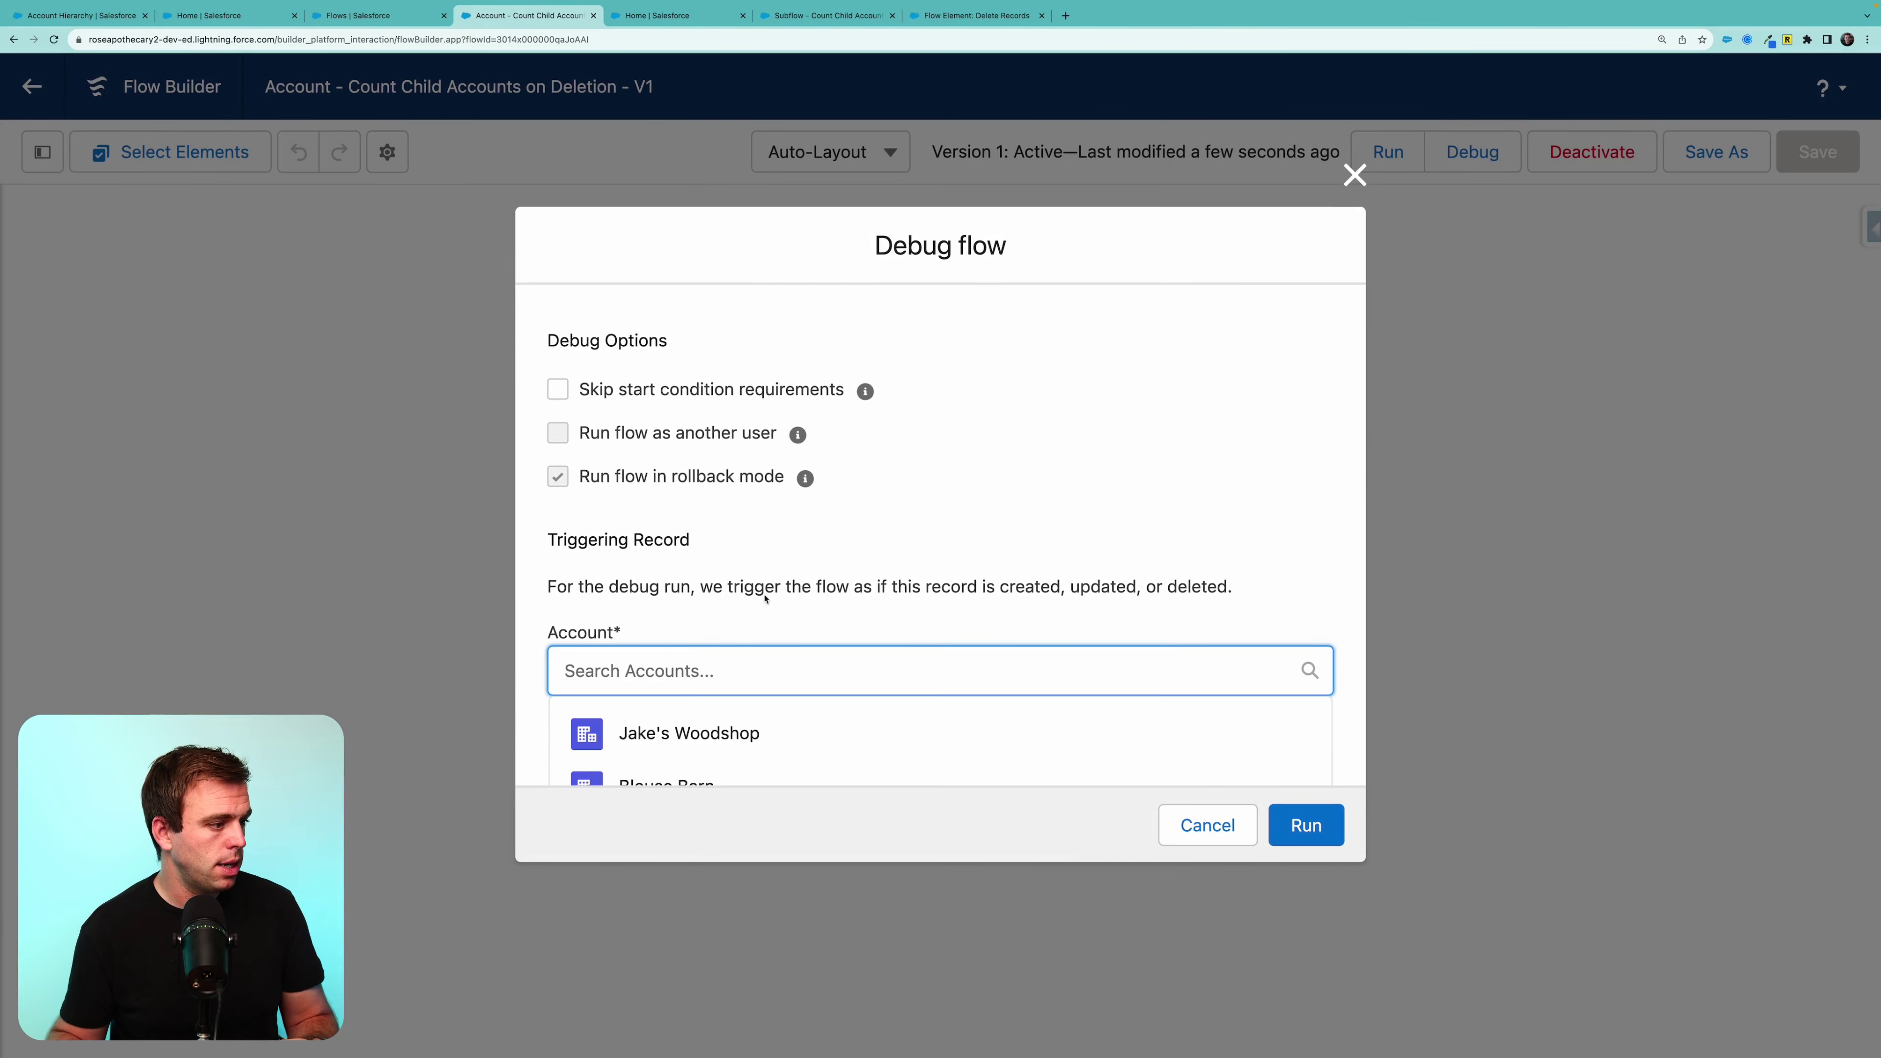
{"action": "scroll", "coordinate": [817, 556], "scroll_direction": "down", "scroll_amount": 1}
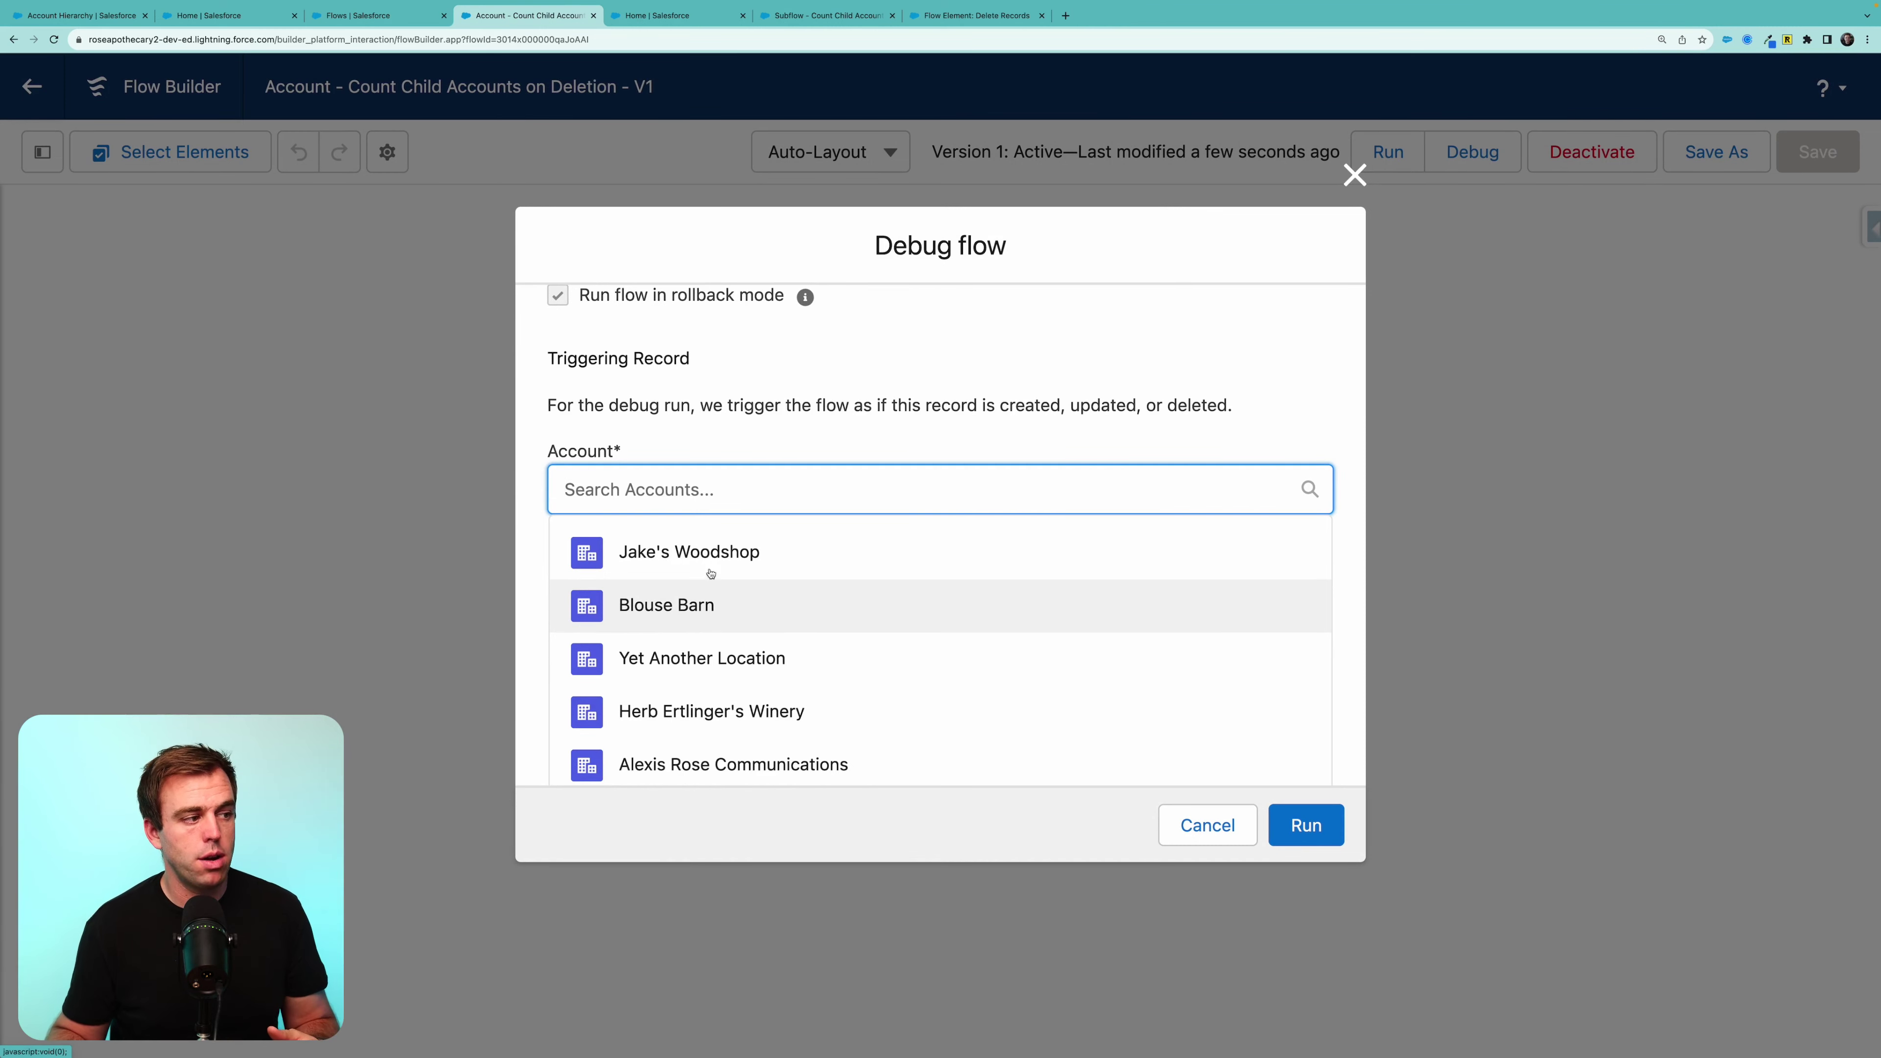
{"action": "left_click", "coordinate": [683, 604]}
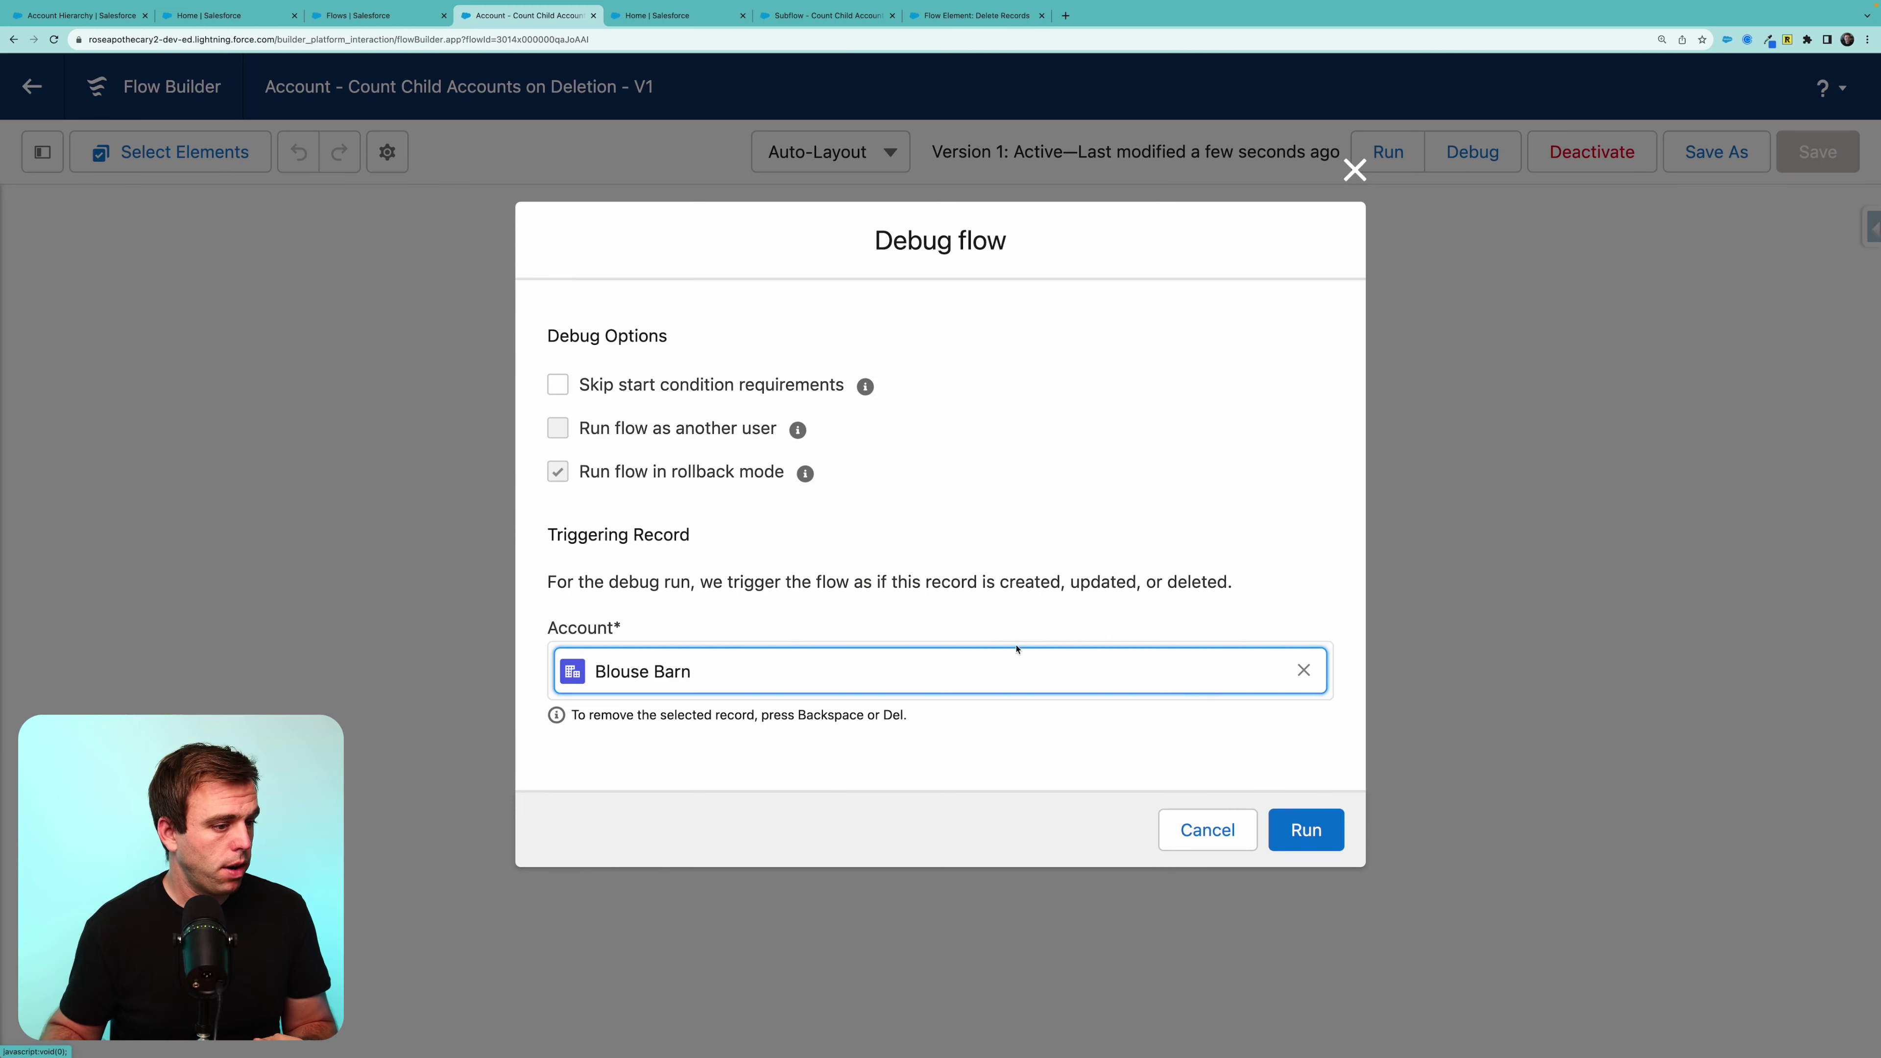
{"action": "left_click", "coordinate": [1308, 829]}
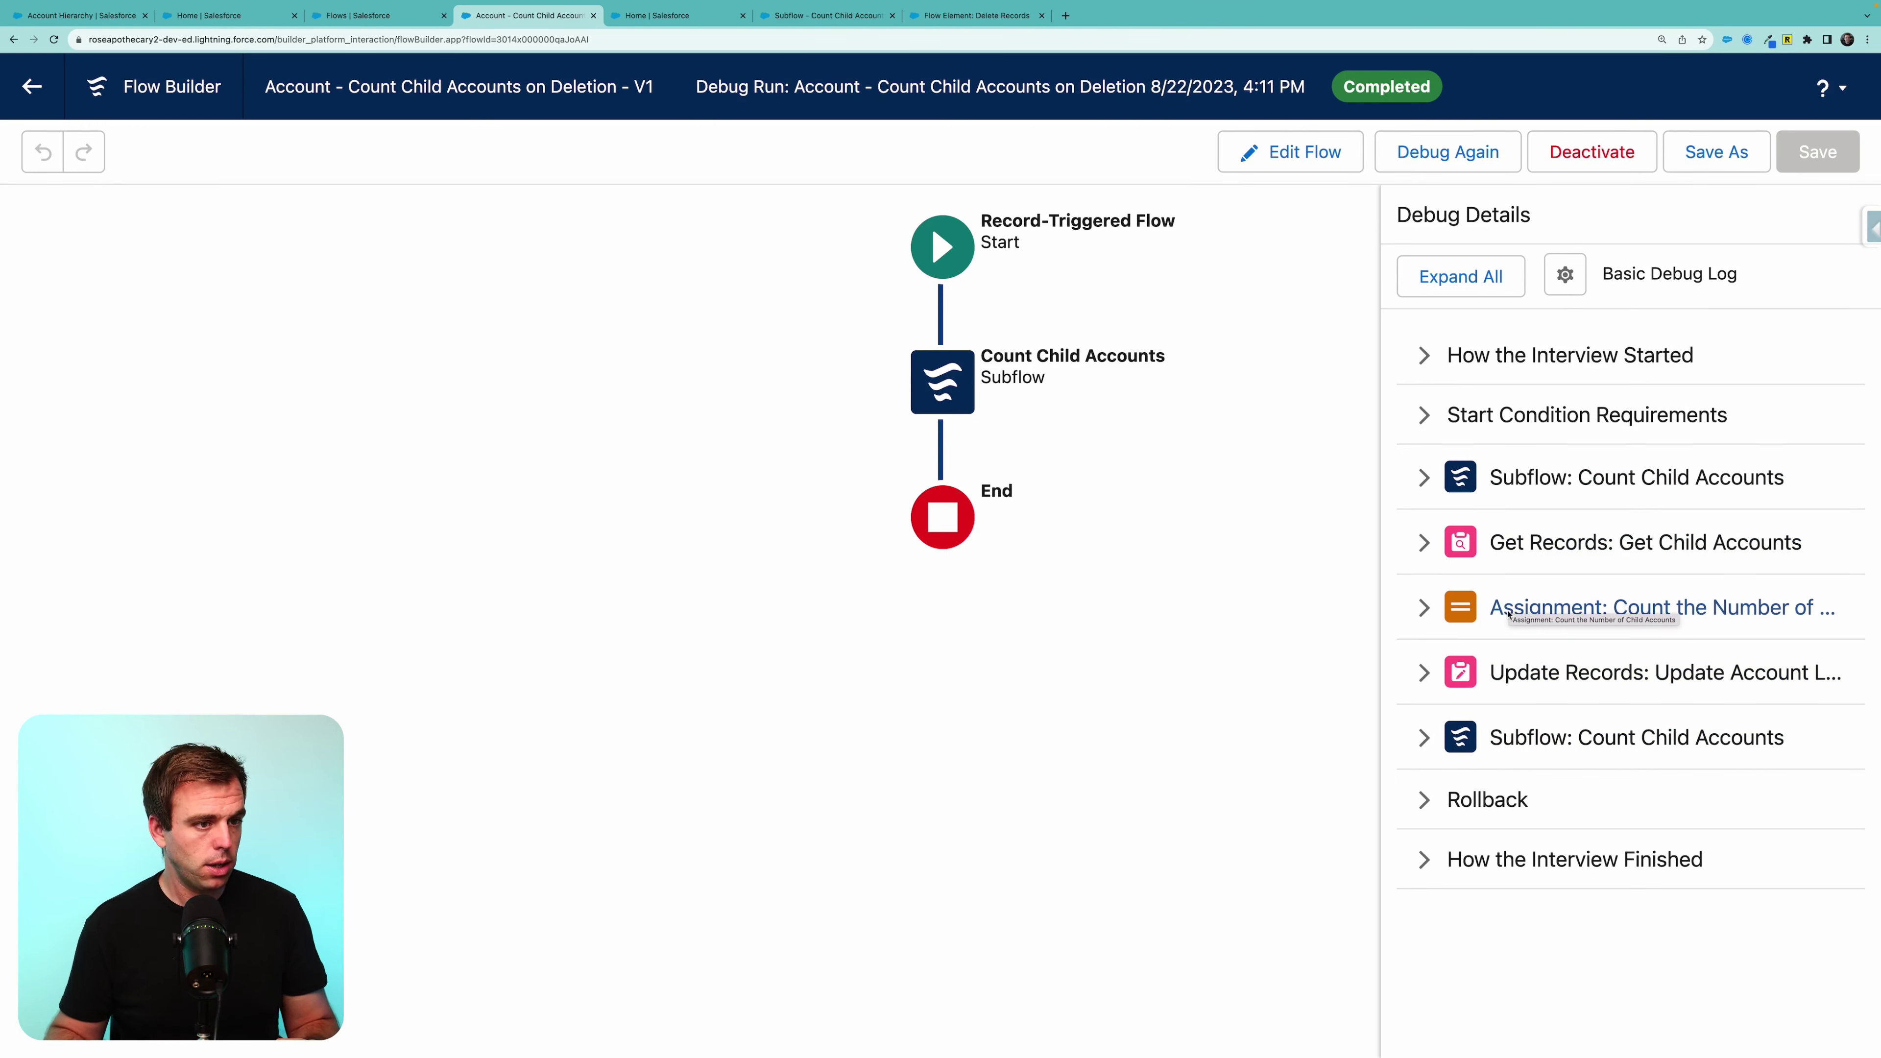
Confirm the Update Records debug details show a location count of 3, then return to the subflow.
{"action": "left_click", "coordinate": [1425, 674]}
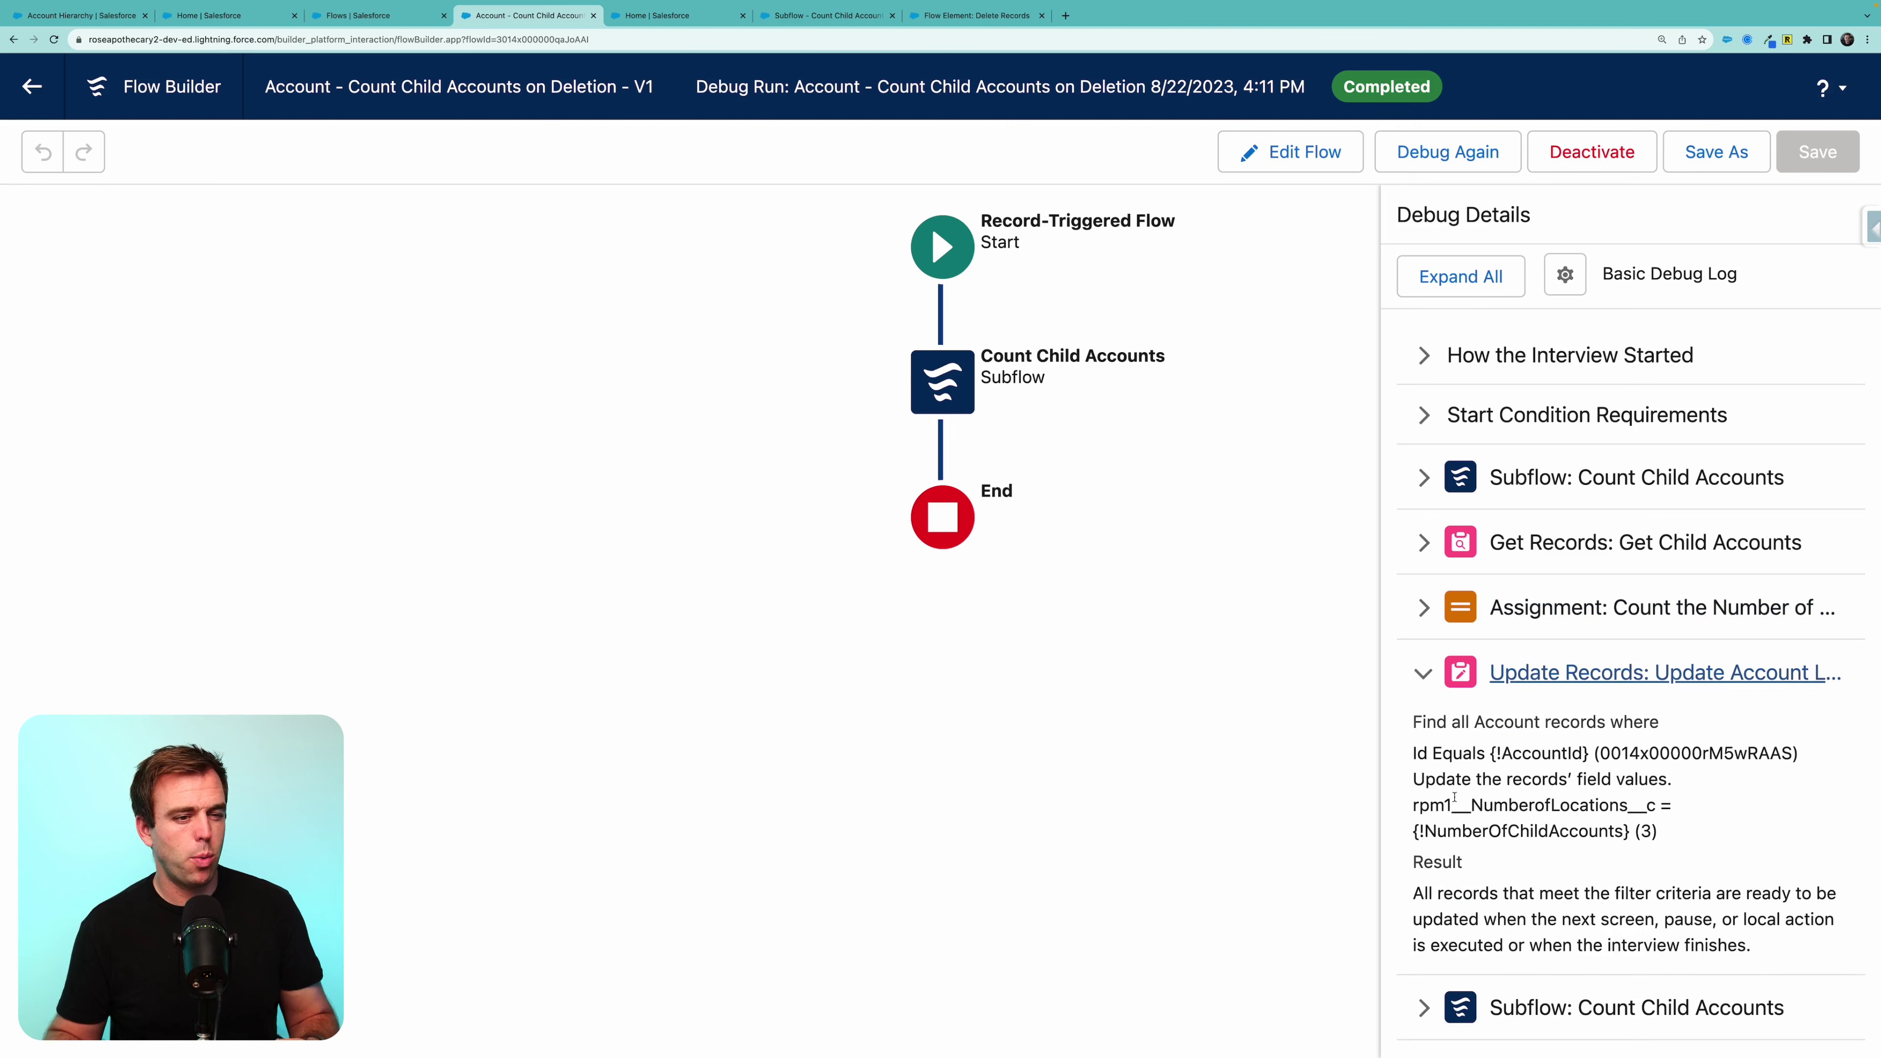
{"action": "scroll", "coordinate": [1611, 860], "scroll_direction": "down", "scroll_amount": 2}
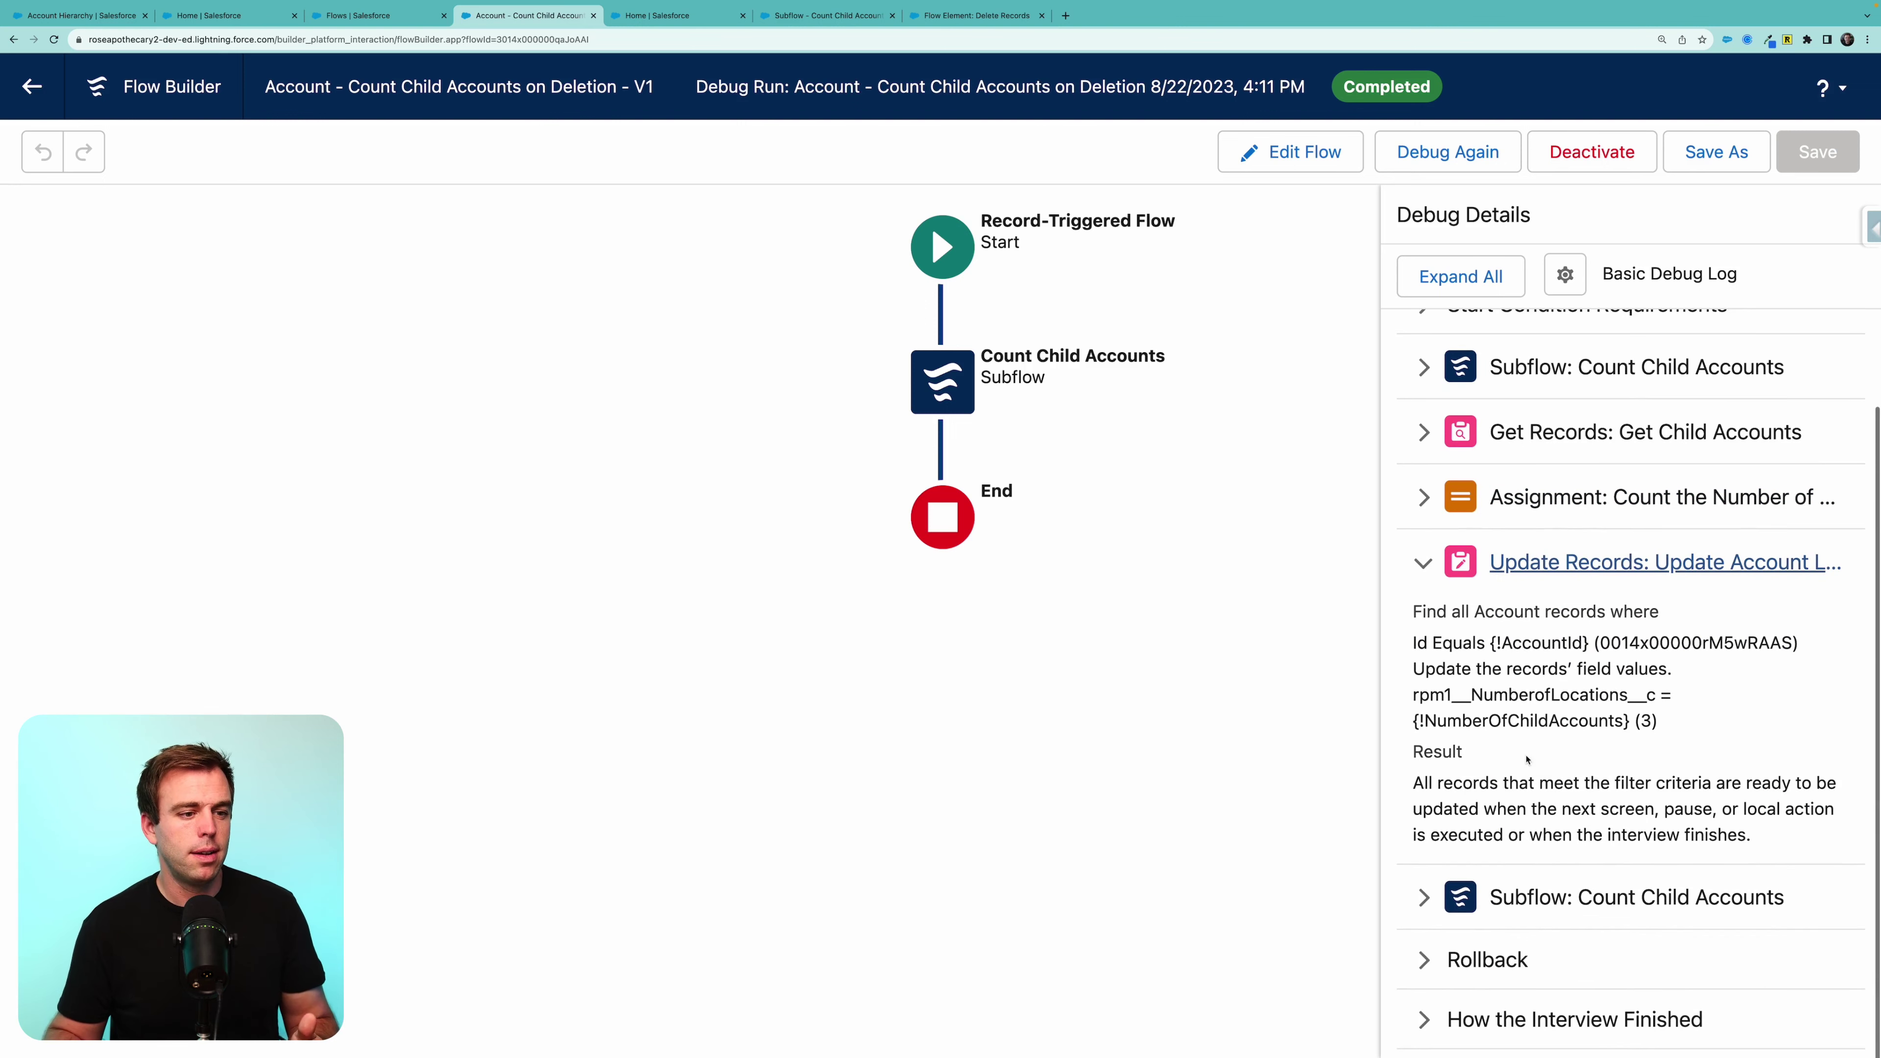
{"action": "left_click_drag", "start_coordinate": [1413, 694], "coordinate": [1658, 722]}
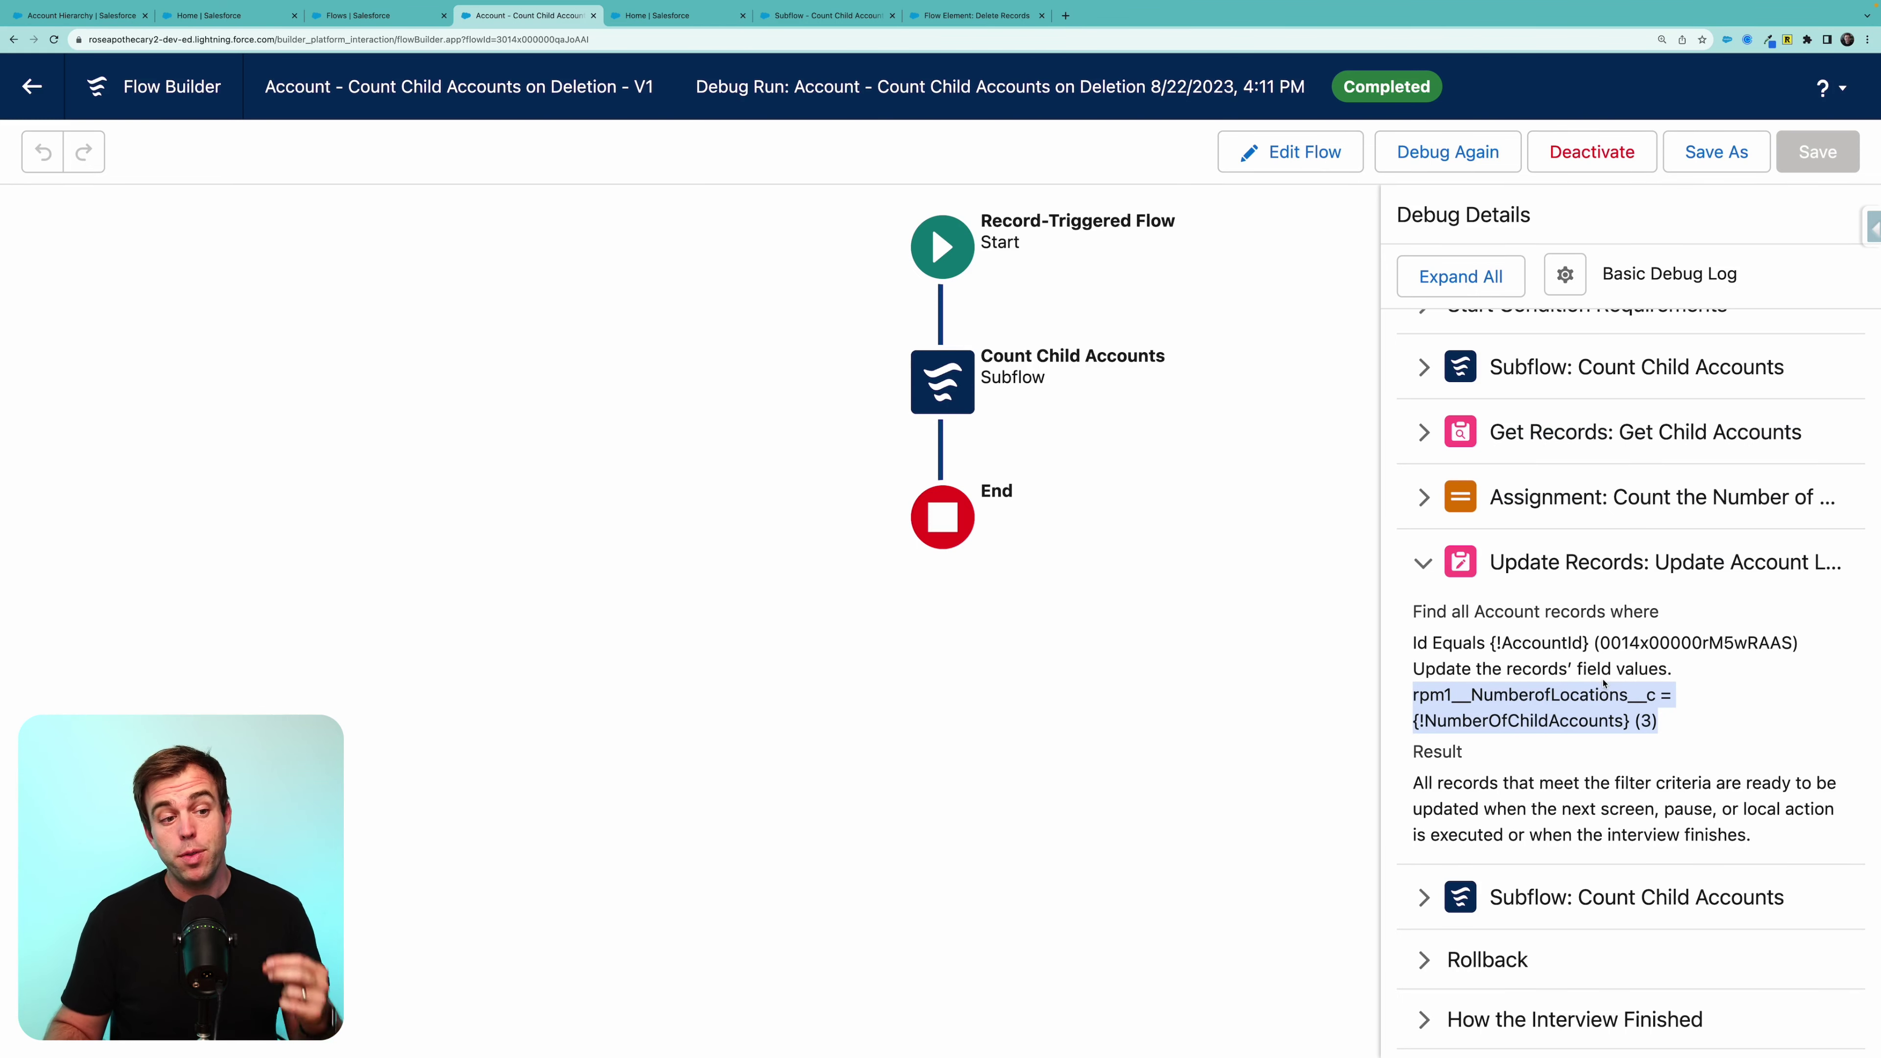
{"action": "left_click", "coordinate": [1653, 724]}
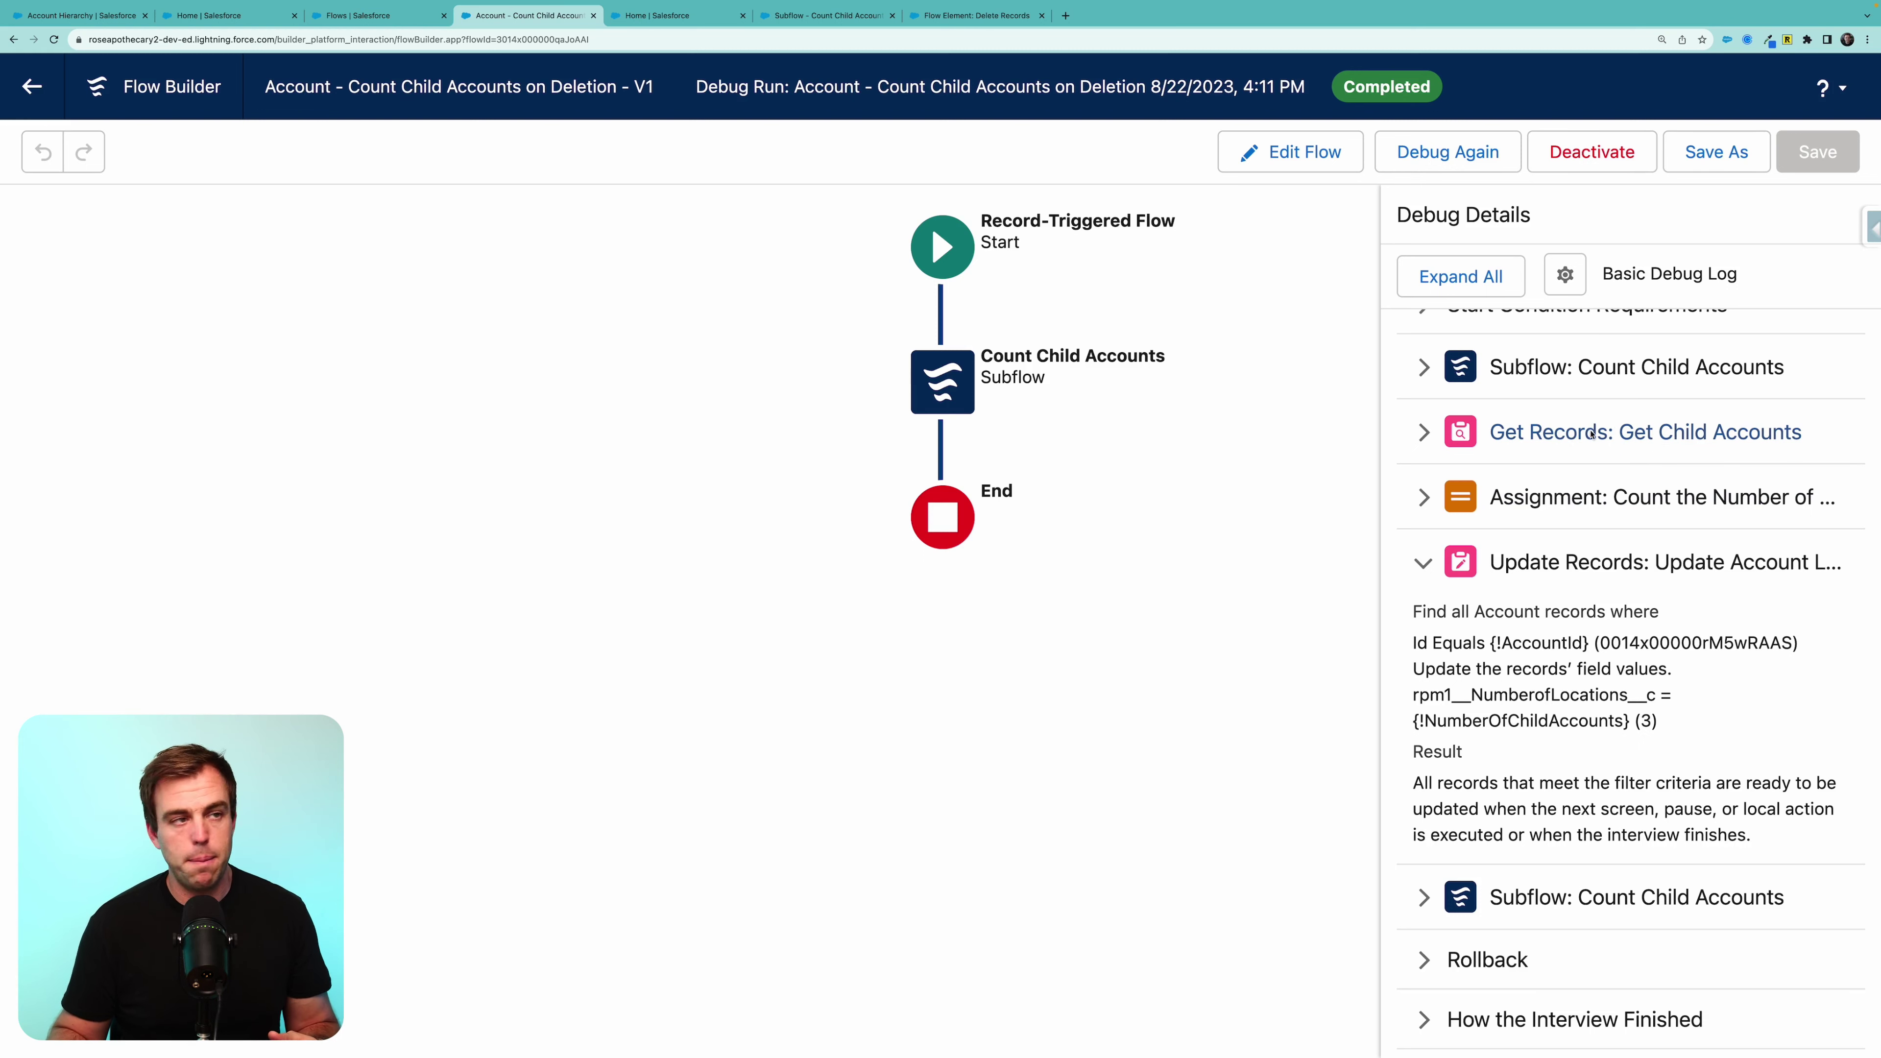
{"action": "left_click", "coordinate": [804, 14]}
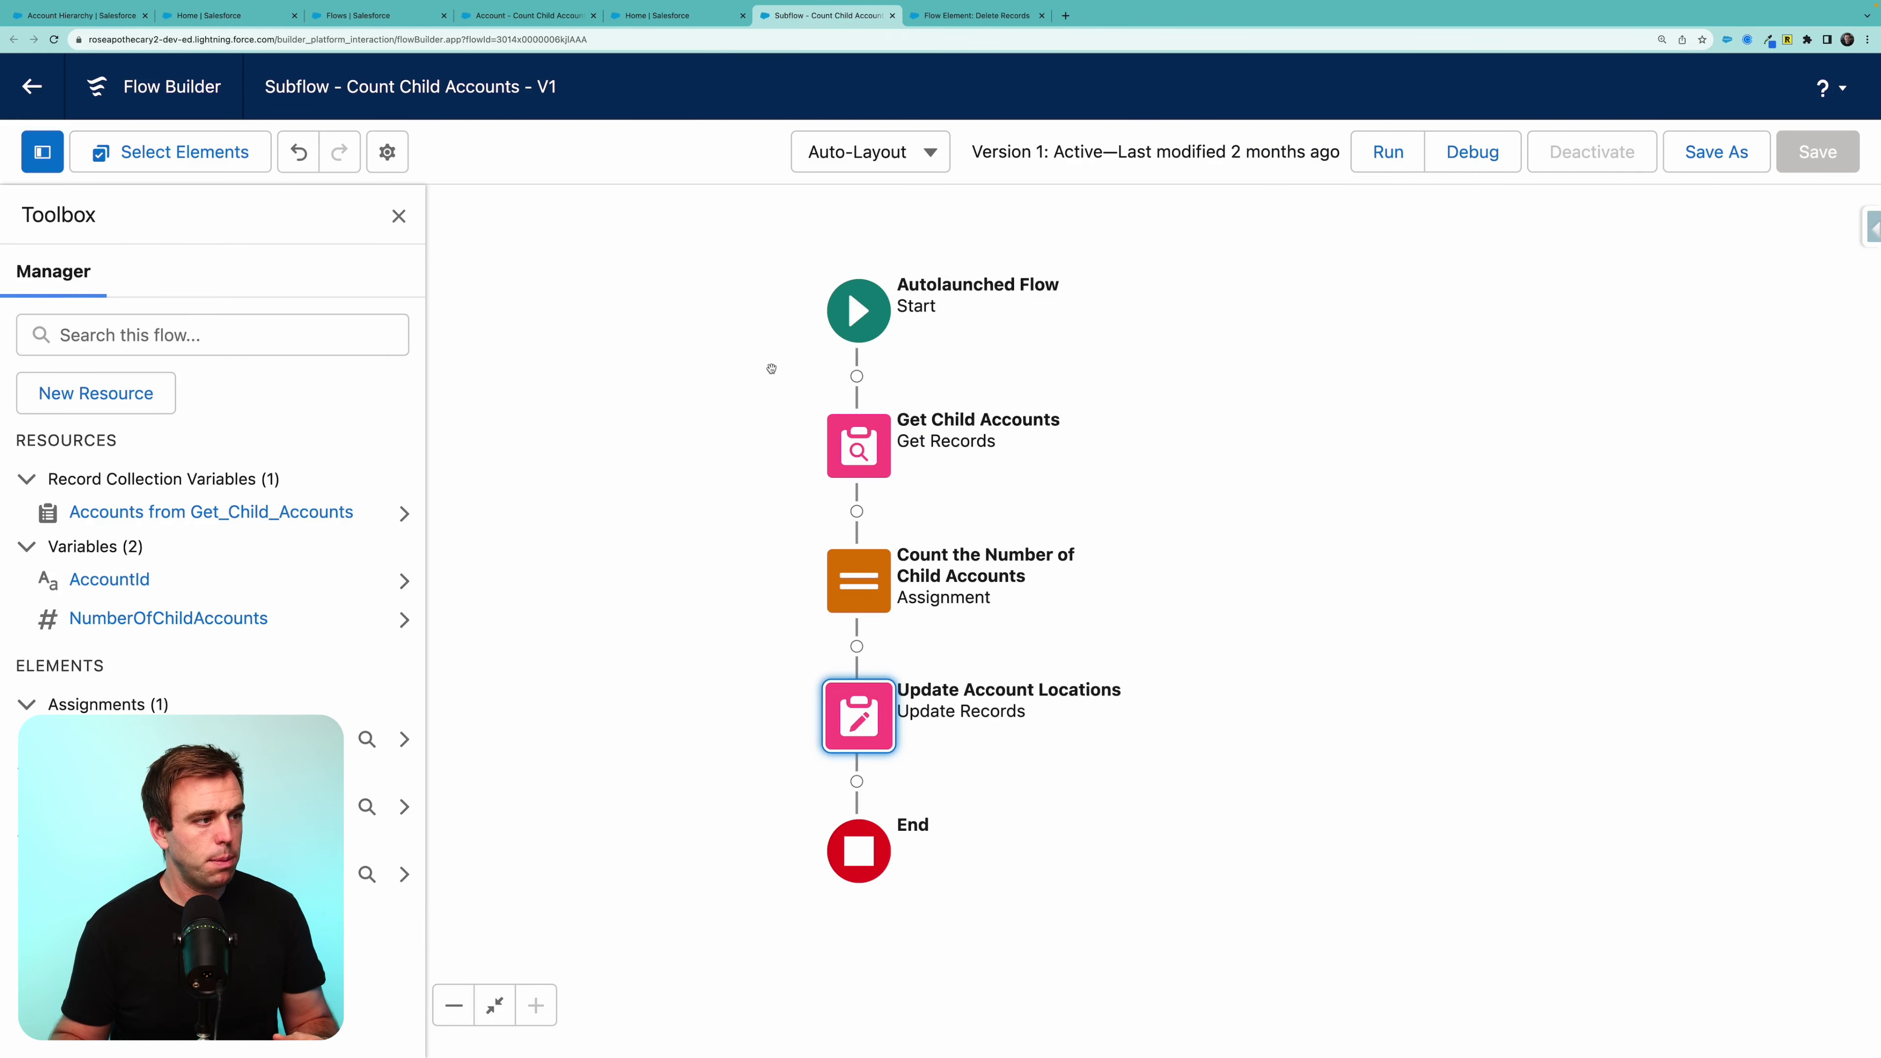
Add a second Get Child Accounts filter, Id Does Not Equal, with a new resource as its value.
{"action": "double_click", "coordinate": [987, 430]}
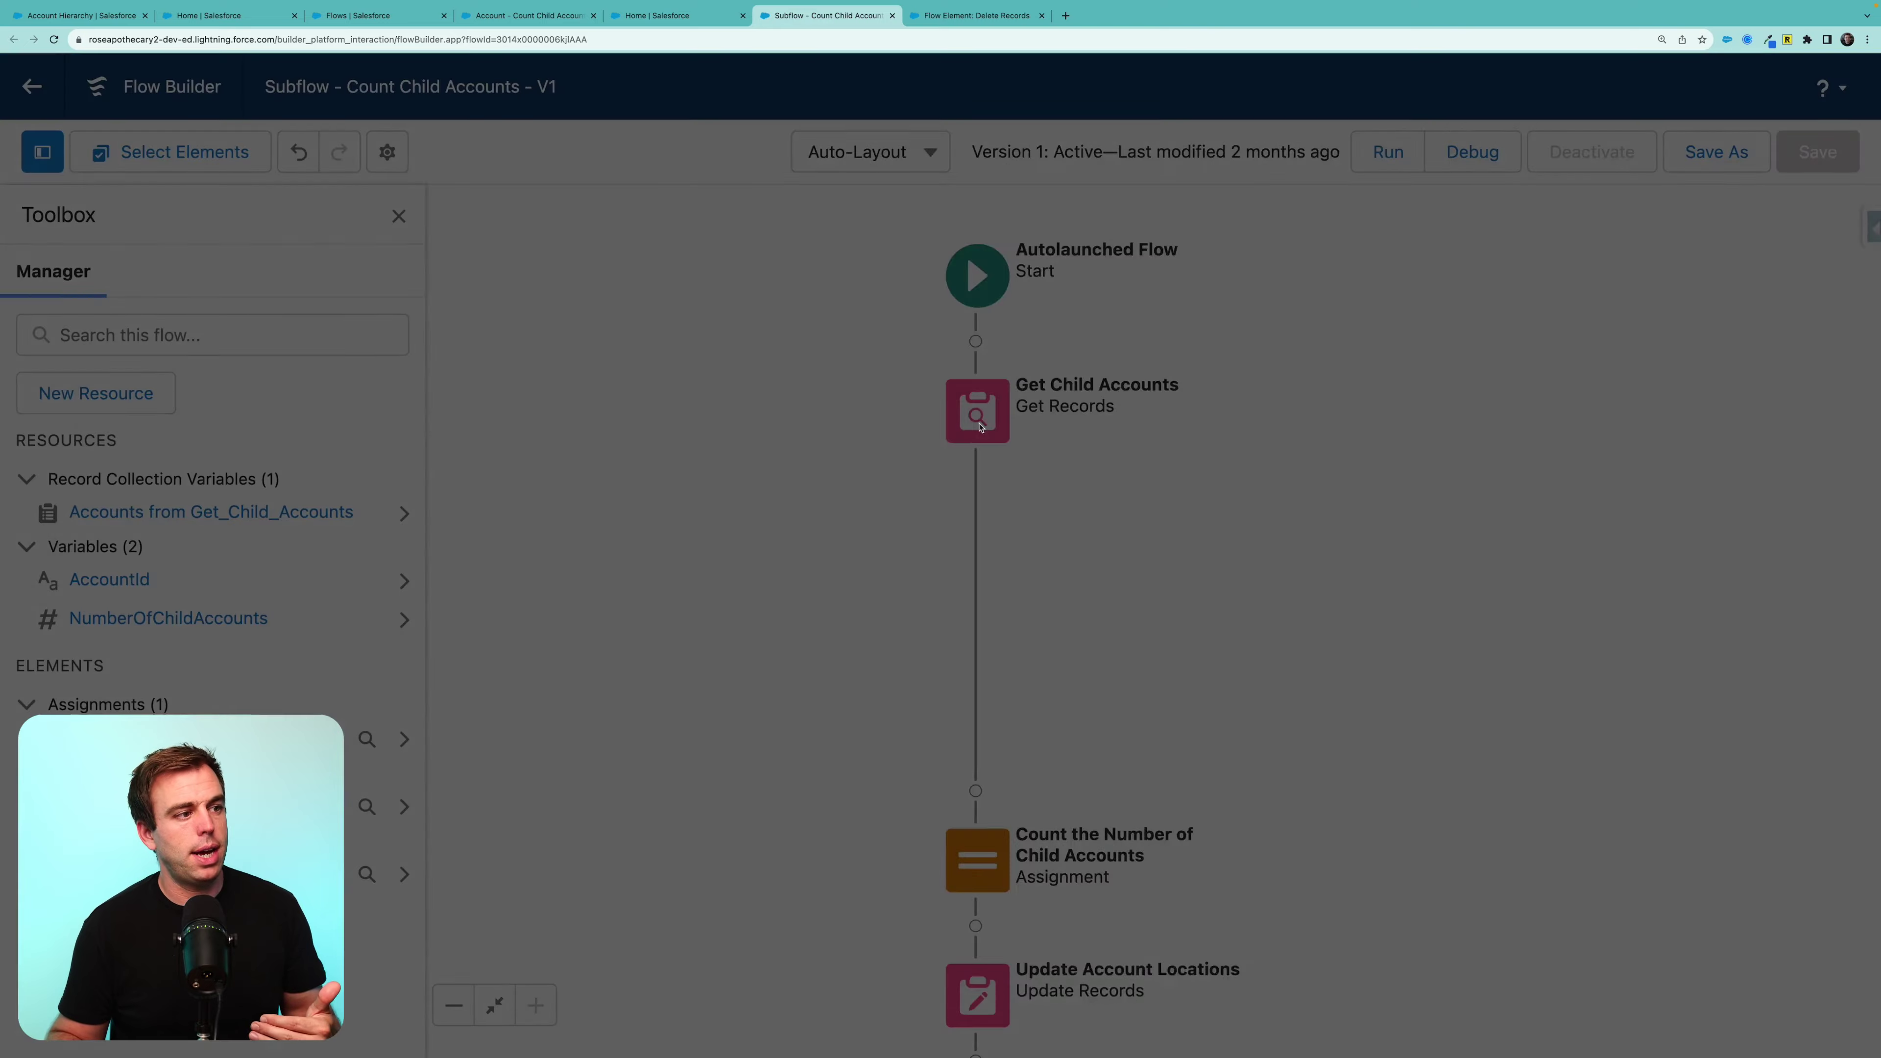
{"action": "scroll", "coordinate": [726, 665], "scroll_direction": "down", "scroll_amount": 3}
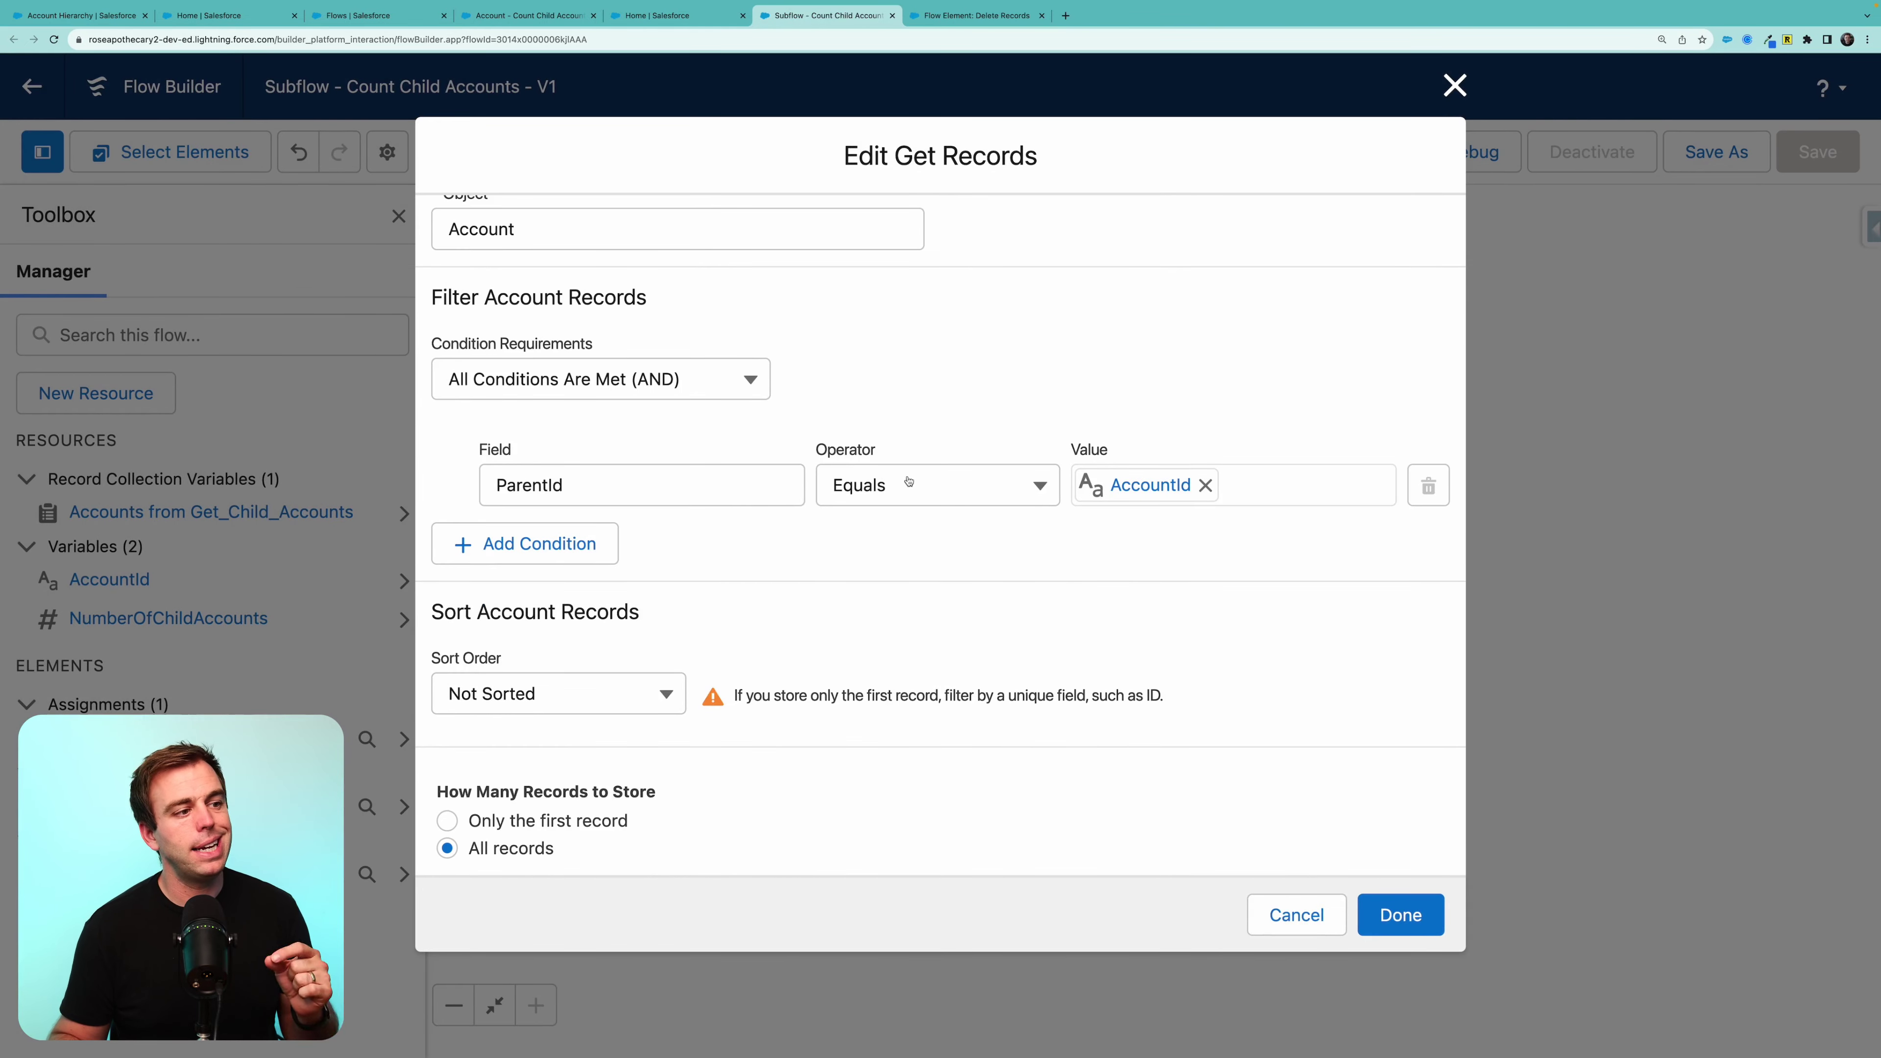
{"action": "left_click", "coordinate": [539, 547]}
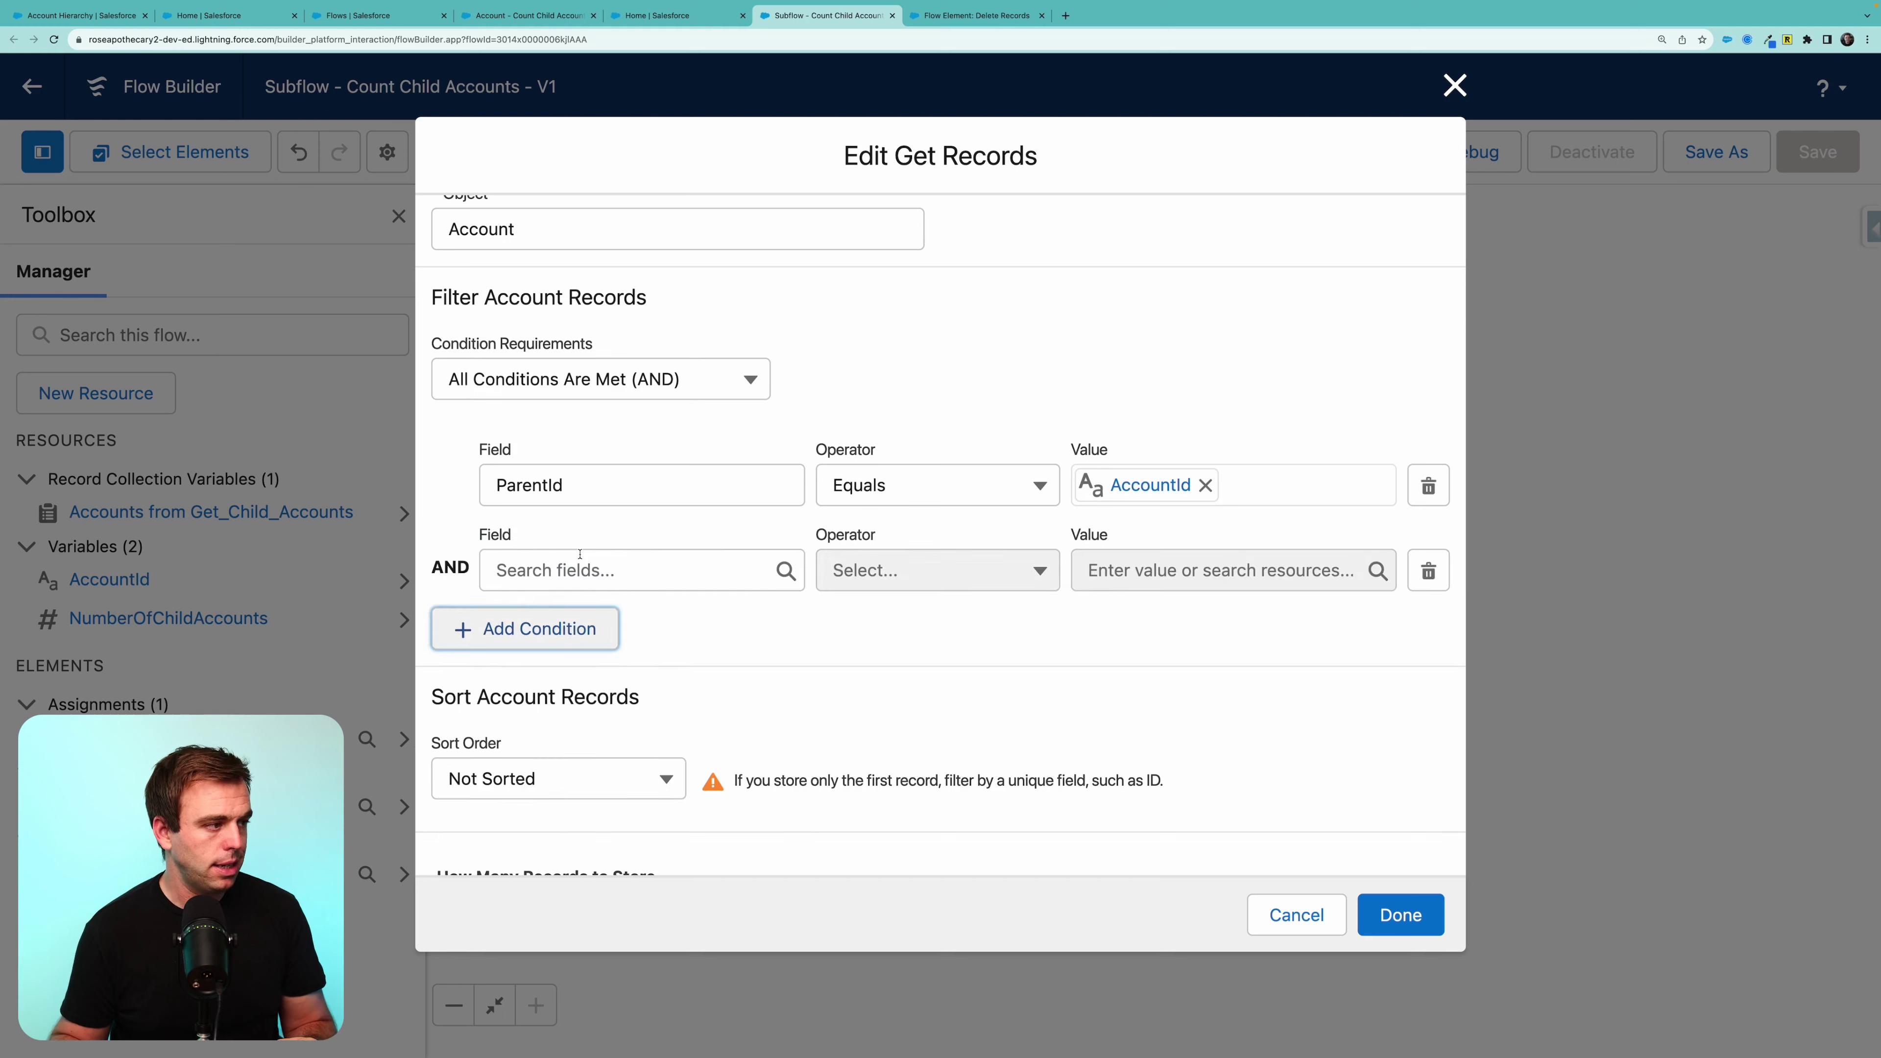
{"action": "left_click", "coordinate": [538, 568]}
{"action": "type", "text": "id"}
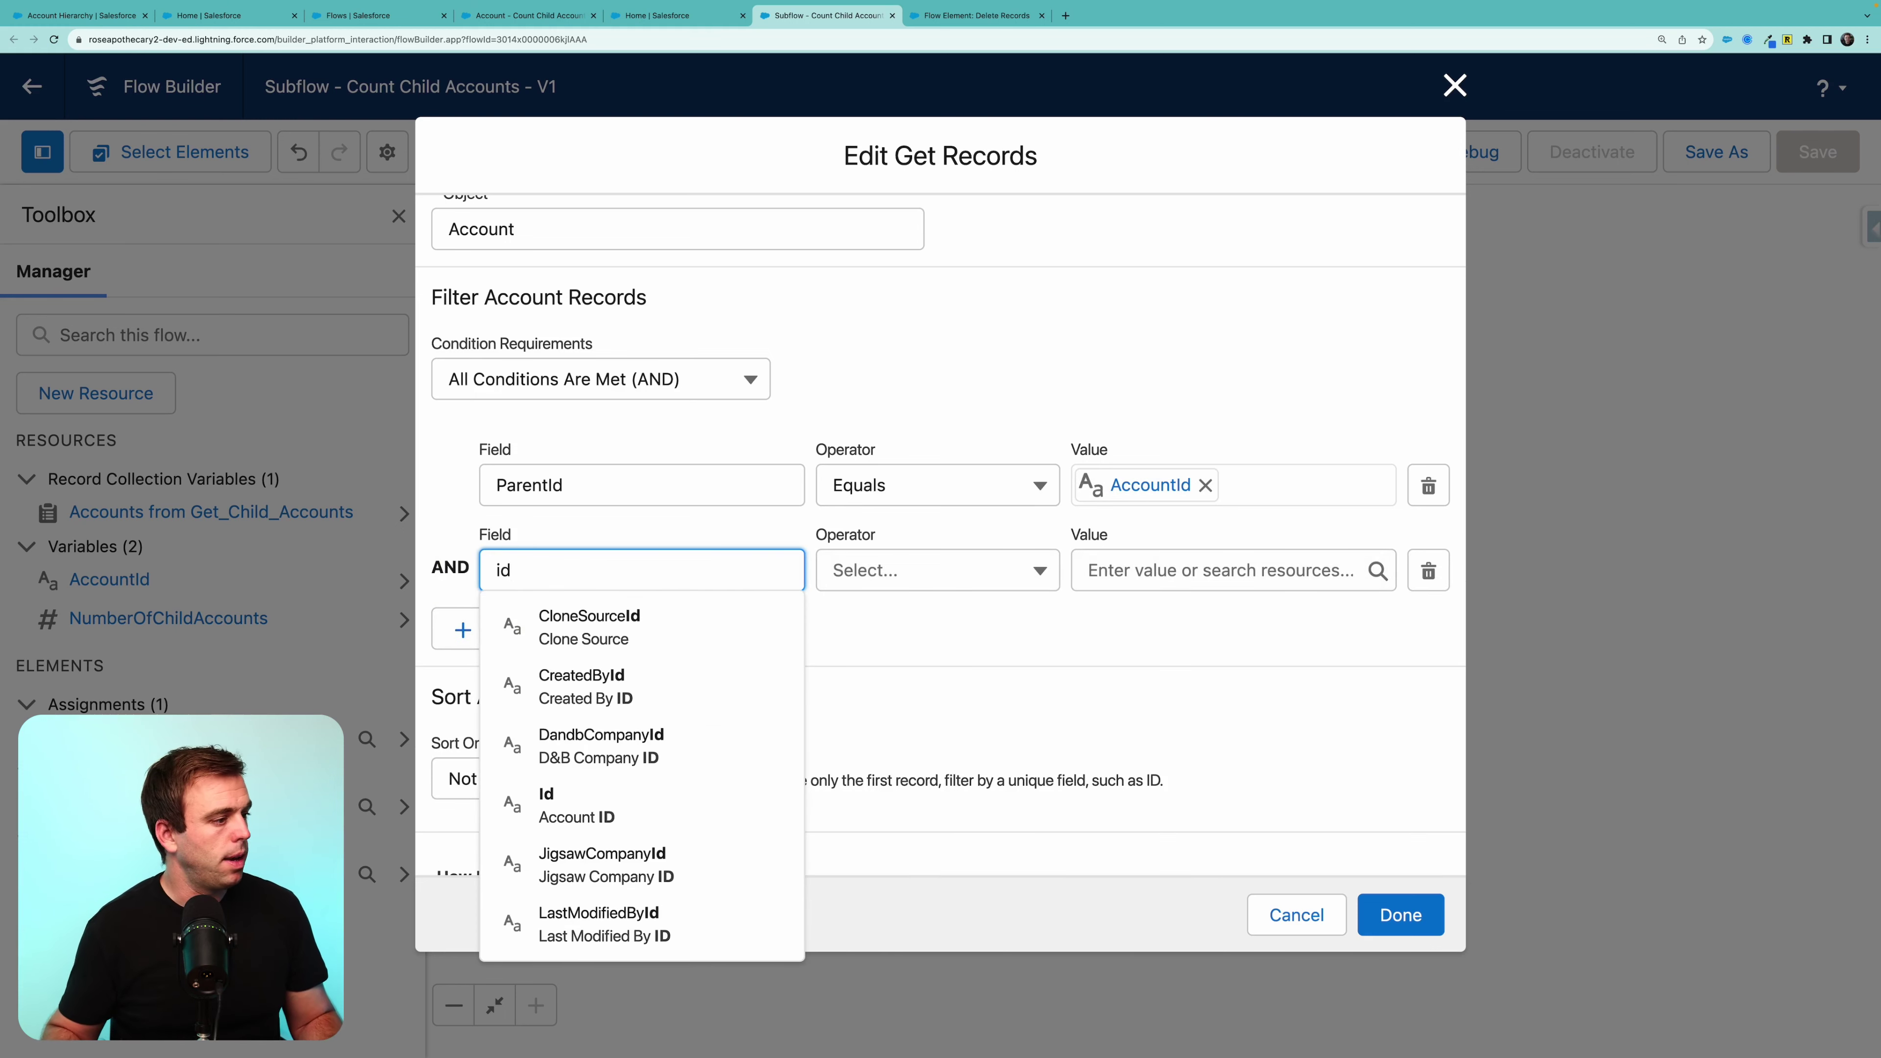
{"action": "left_click", "coordinate": [570, 796]}
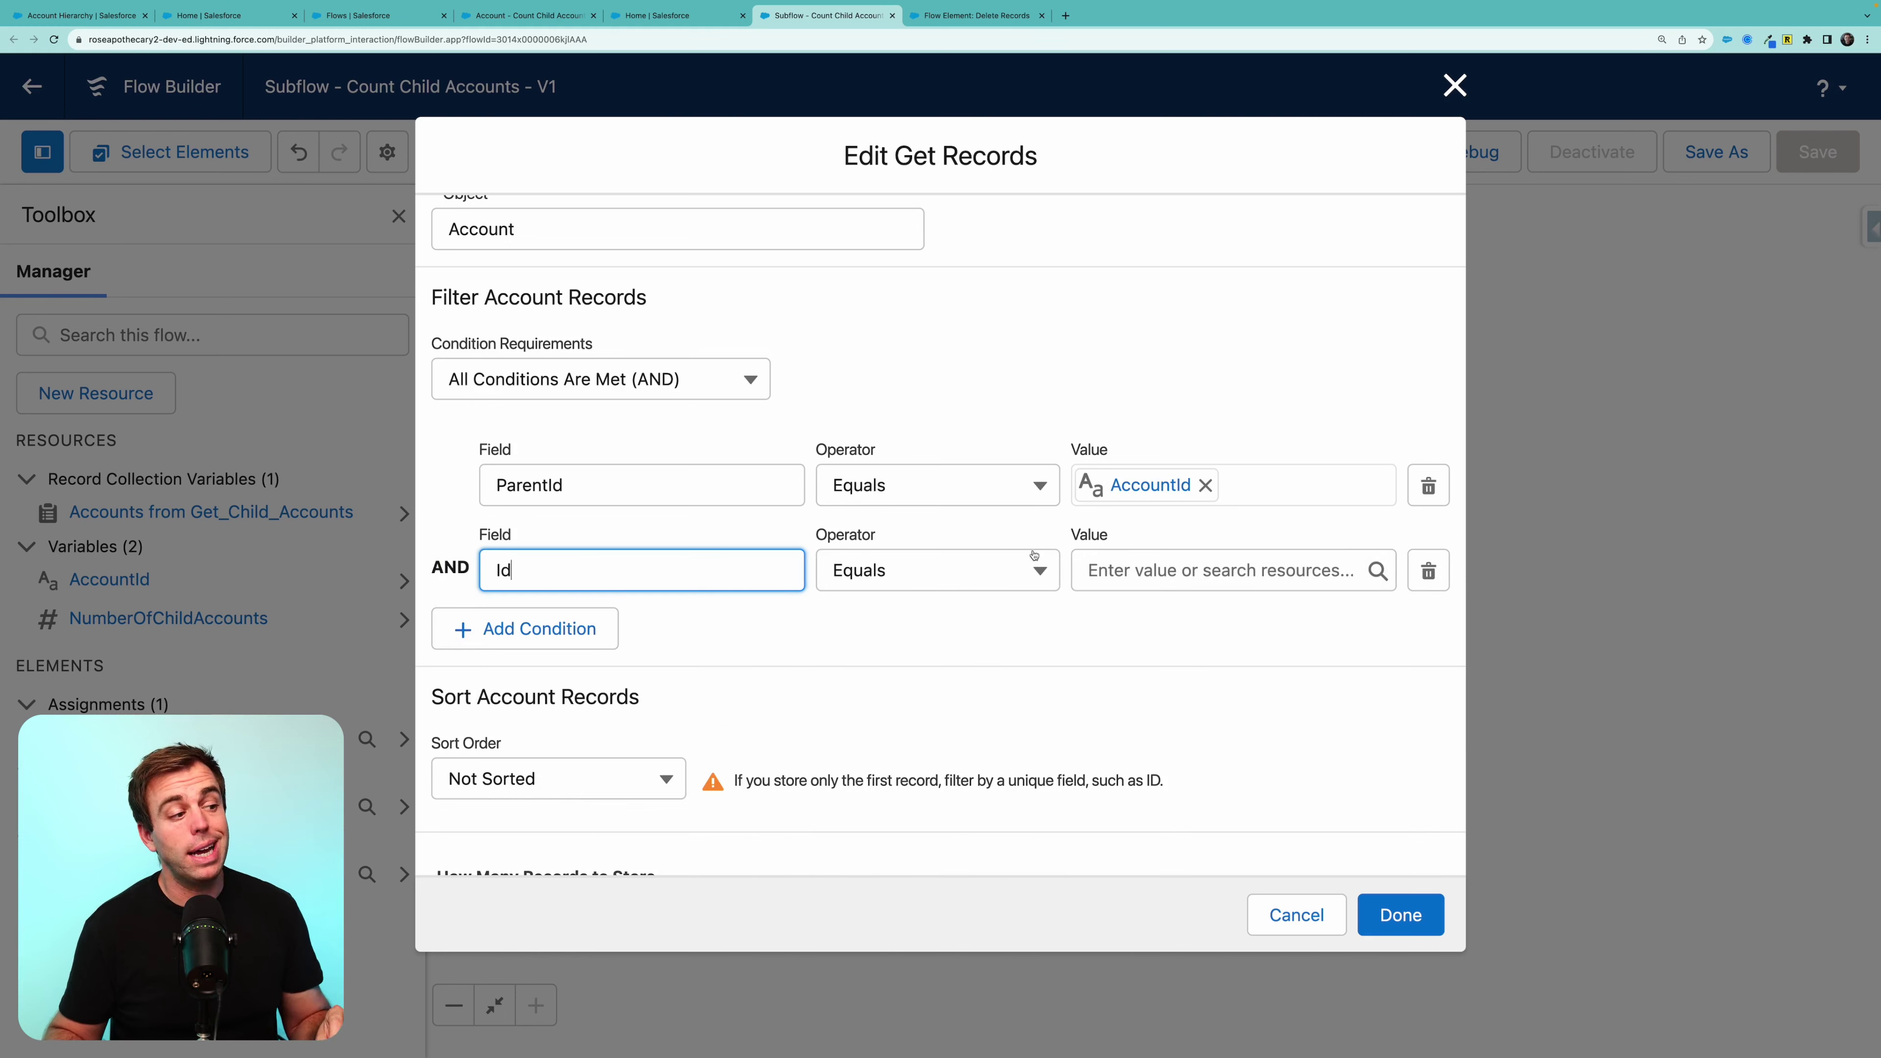
{"action": "left_click", "coordinate": [1013, 581]}
{"action": "left_click", "coordinate": [996, 661]}
{"action": "left_click", "coordinate": [1107, 571]}
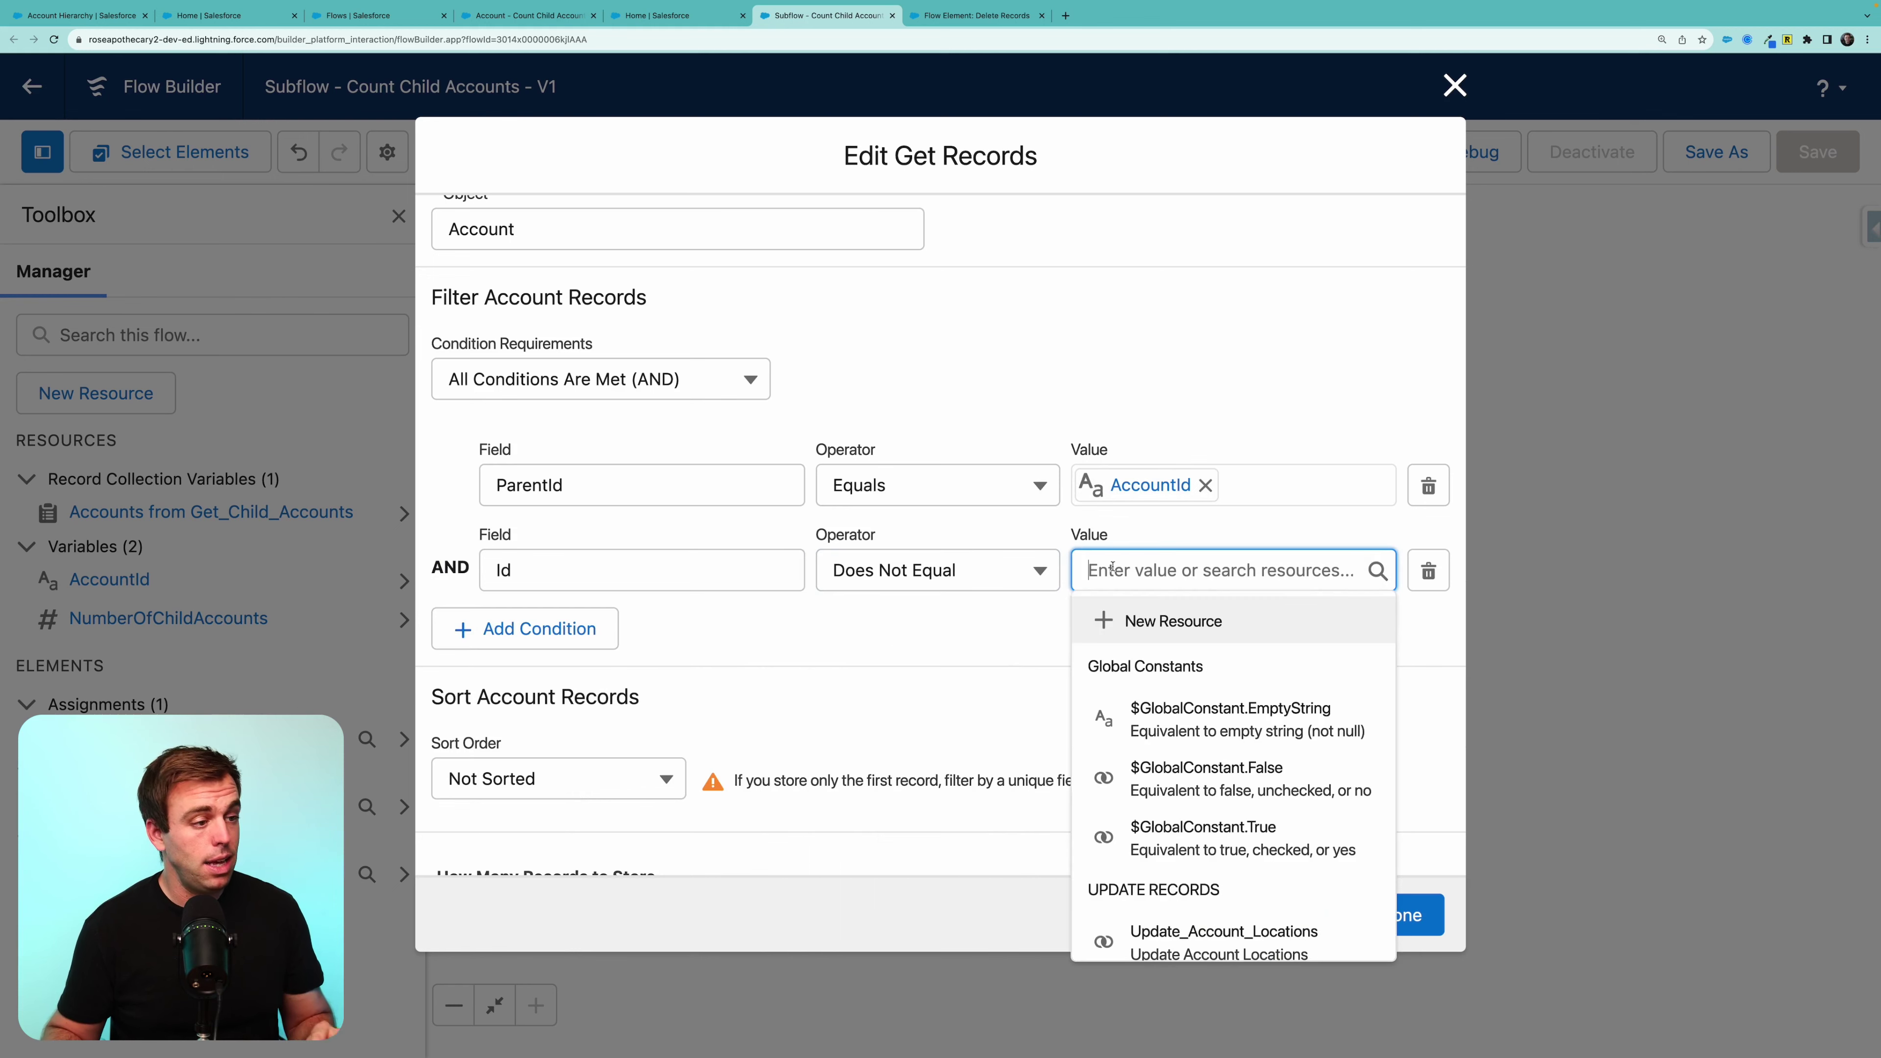
{"action": "left_click", "coordinate": [1143, 619]}
{"action": "left_click", "coordinate": [694, 453]}
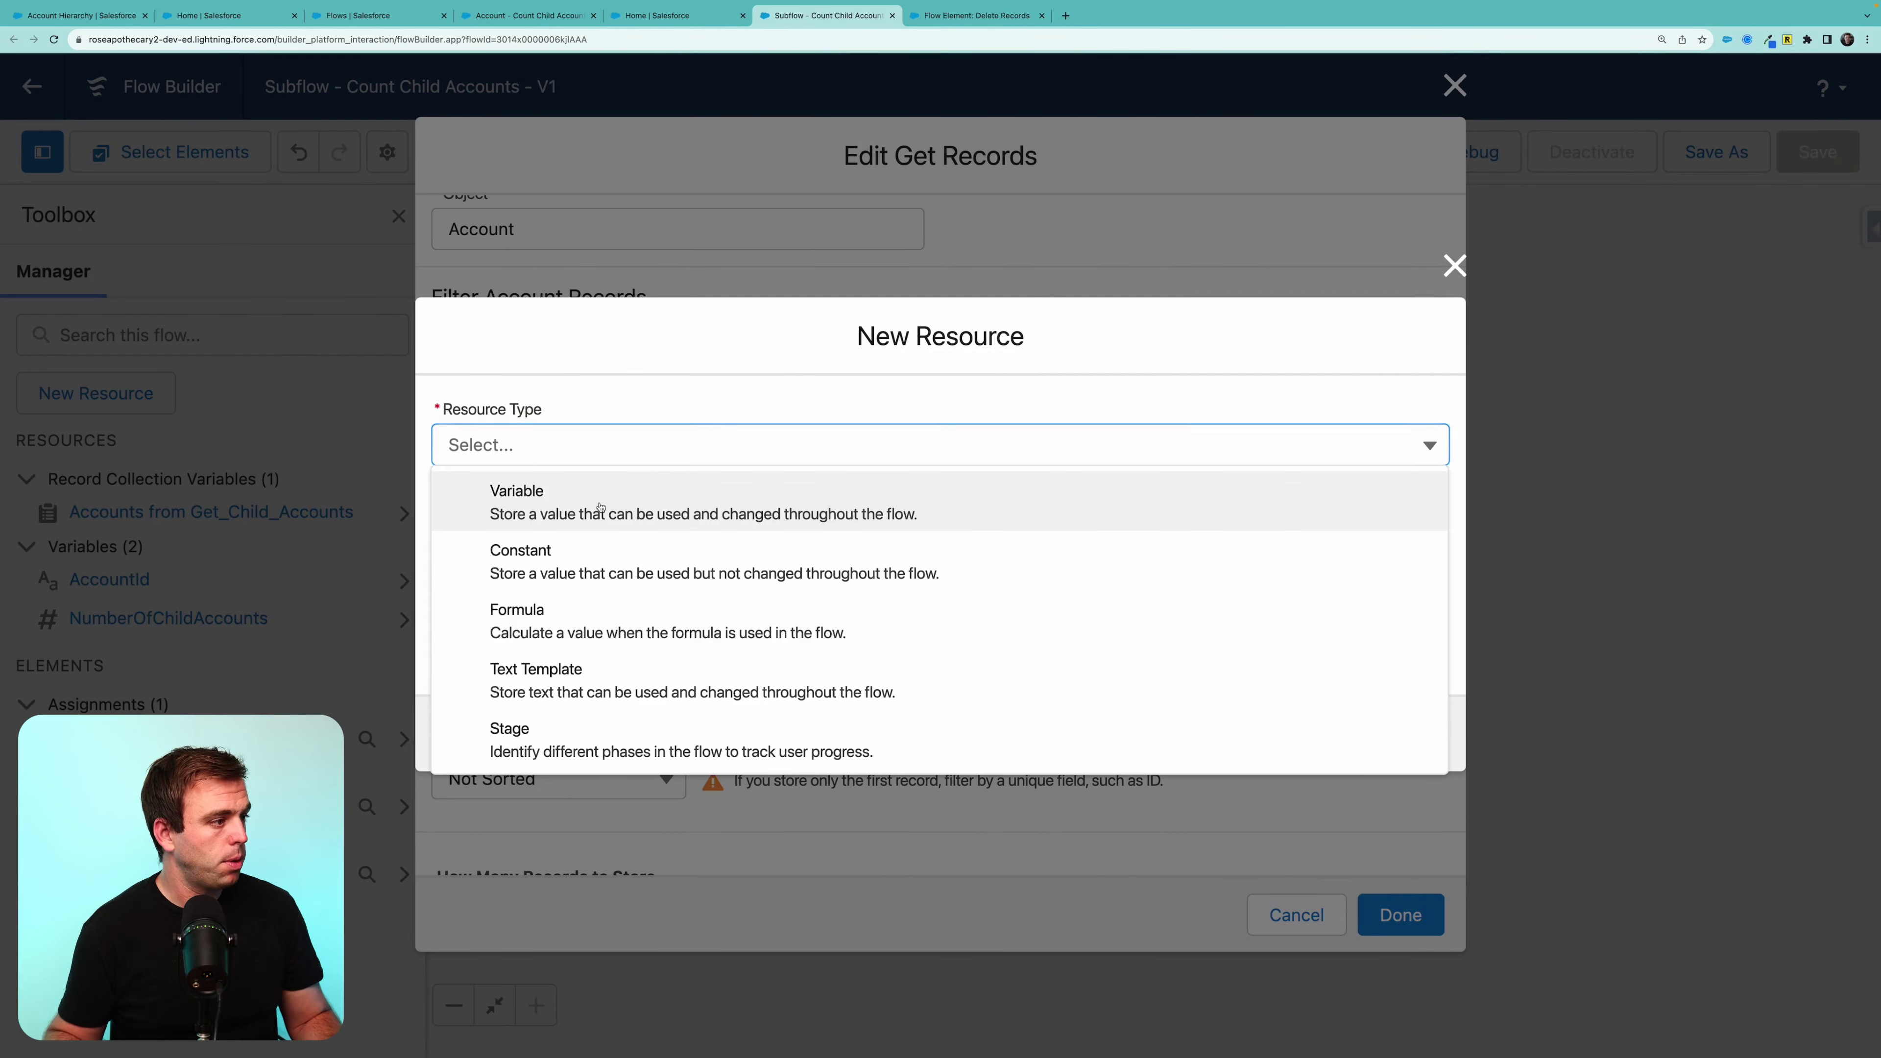
Create the input-available Text variable DeletedAccount as the Id filter's value.
{"action": "left_click", "coordinate": [503, 493]}
{"action": "left_click", "coordinate": [504, 498]}
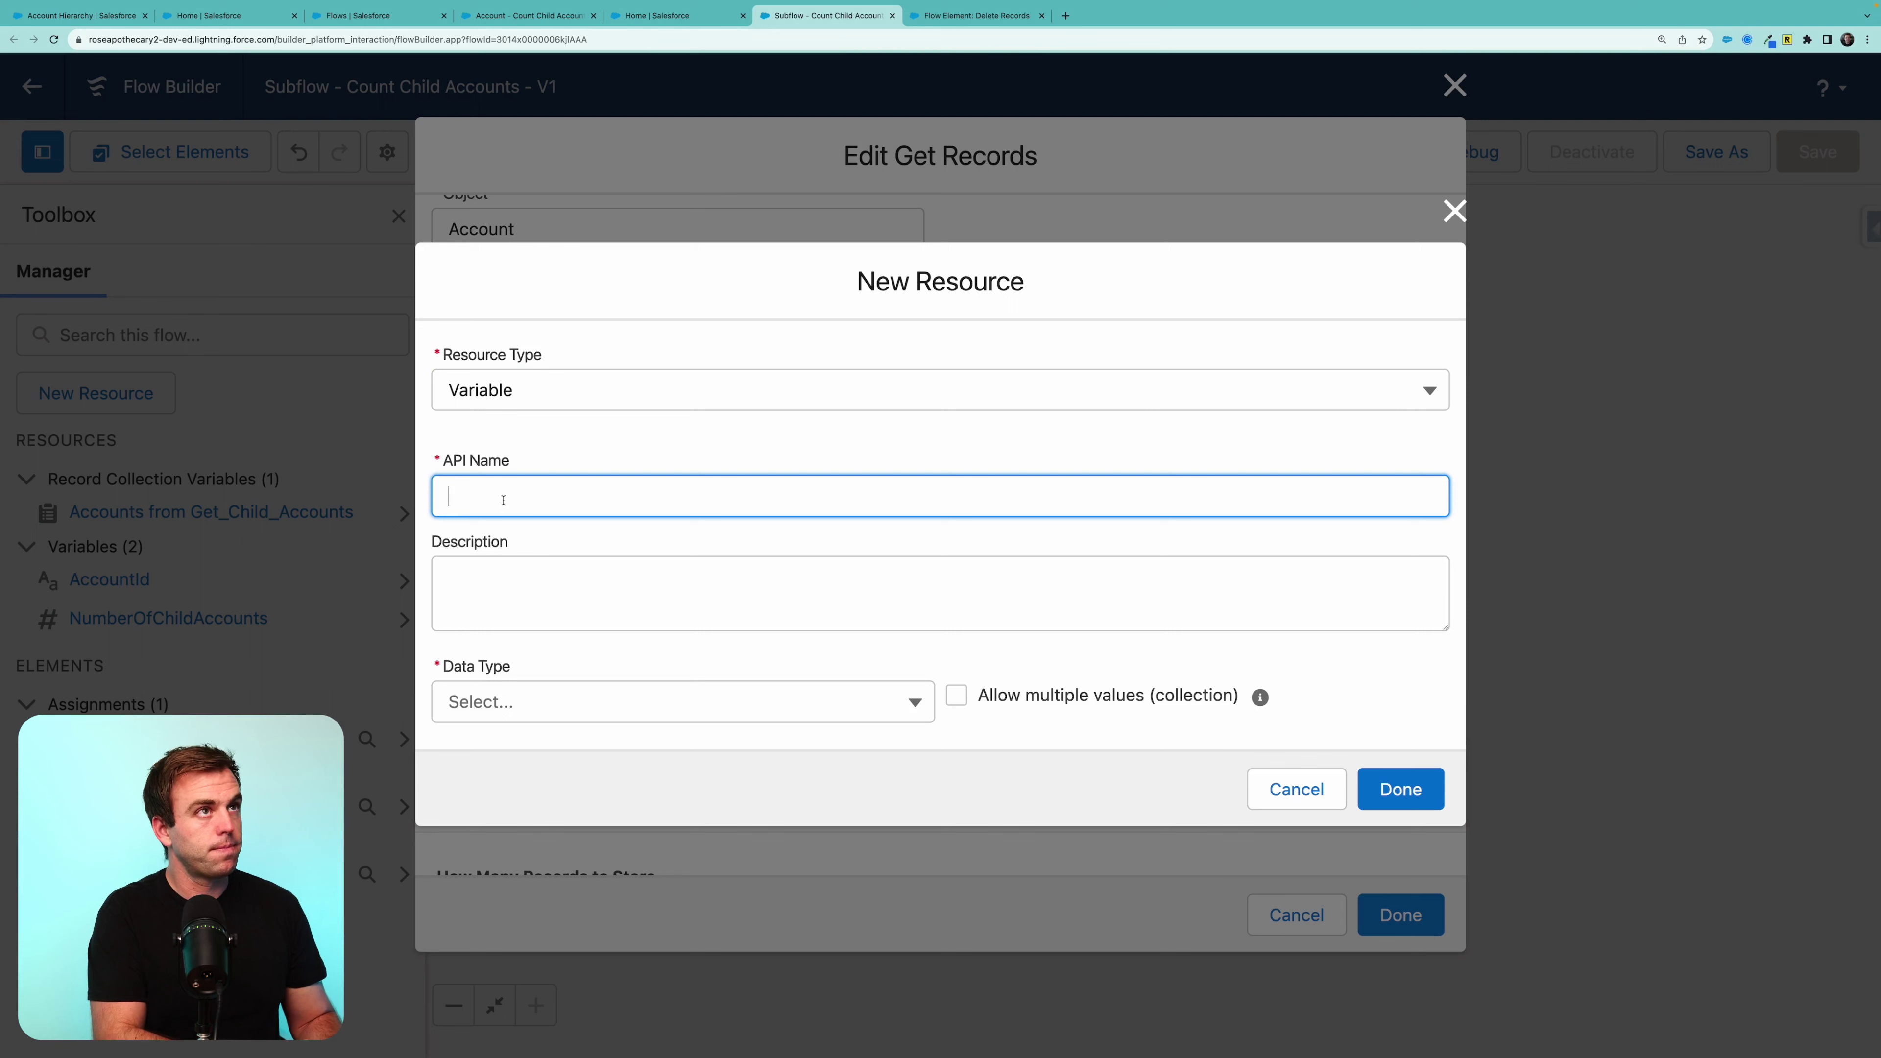
{"action": "type", "text": "Deleted"}
{"action": "left_click", "coordinate": [518, 702]}
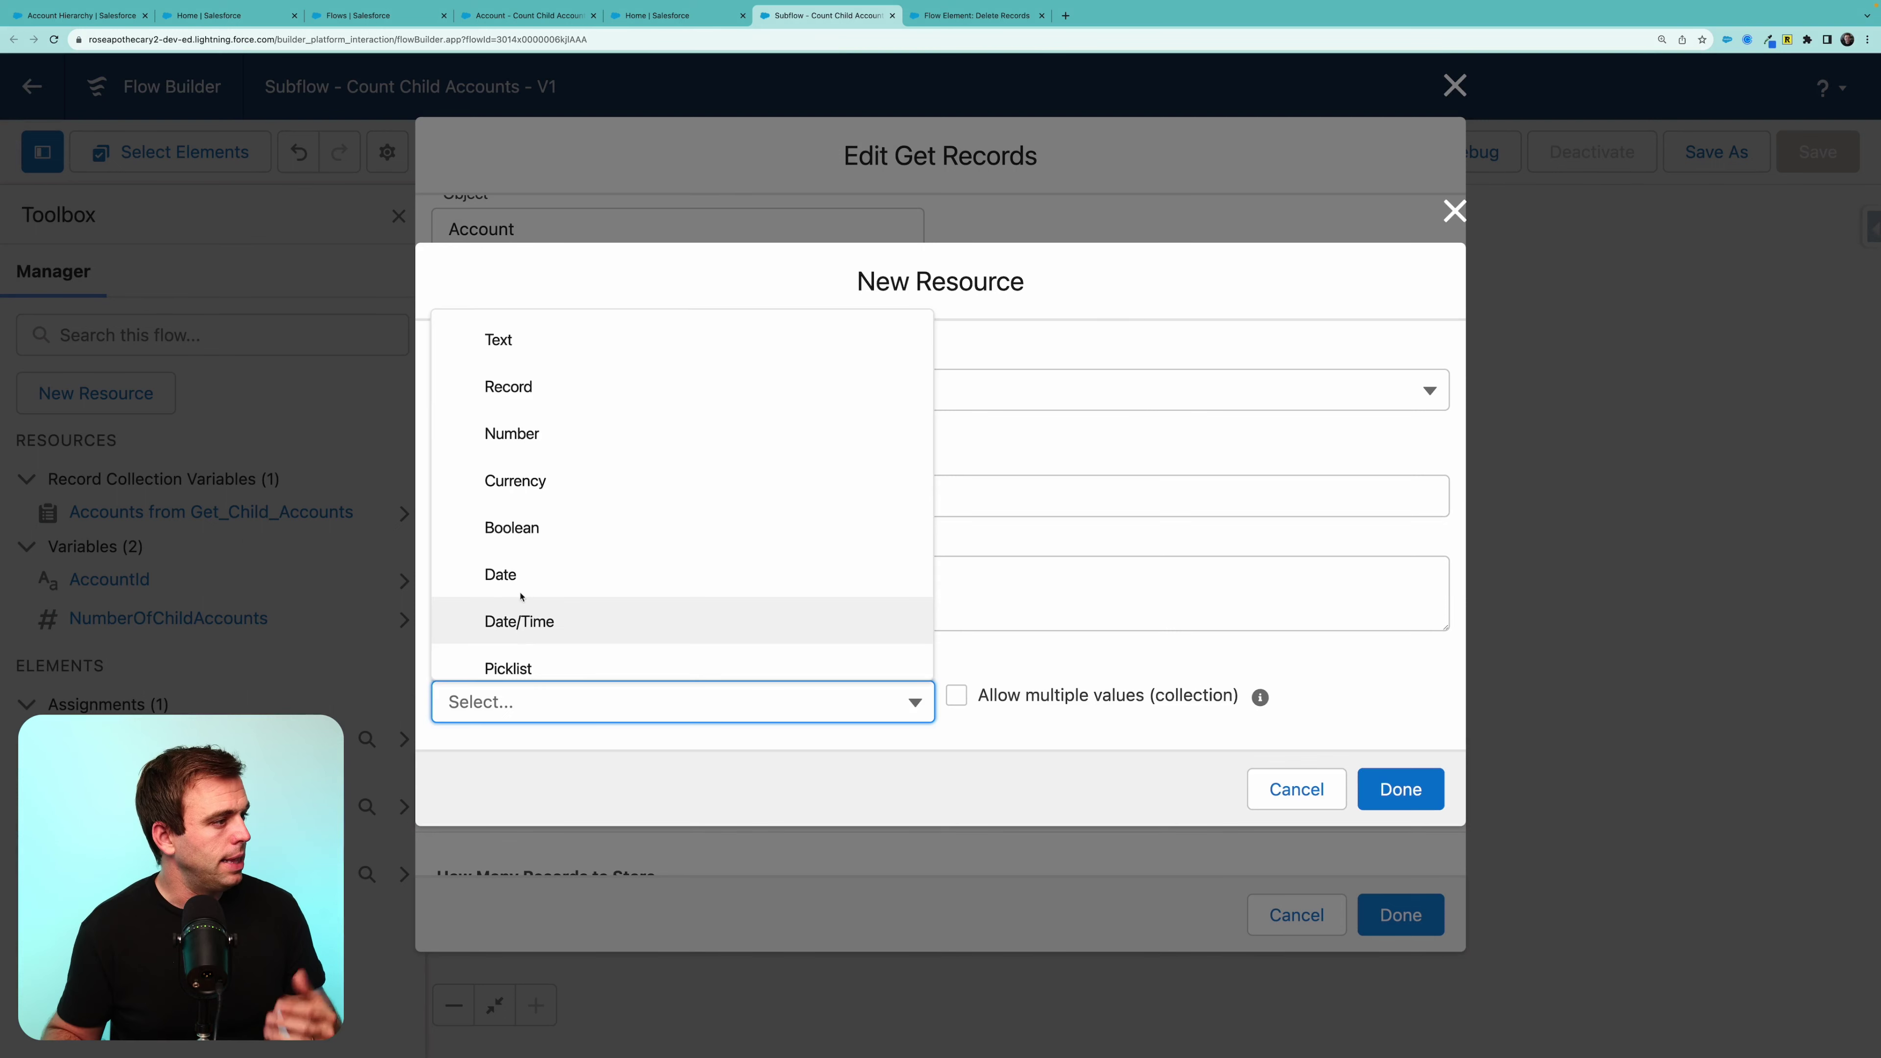
{"action": "left_click", "coordinate": [503, 340]}
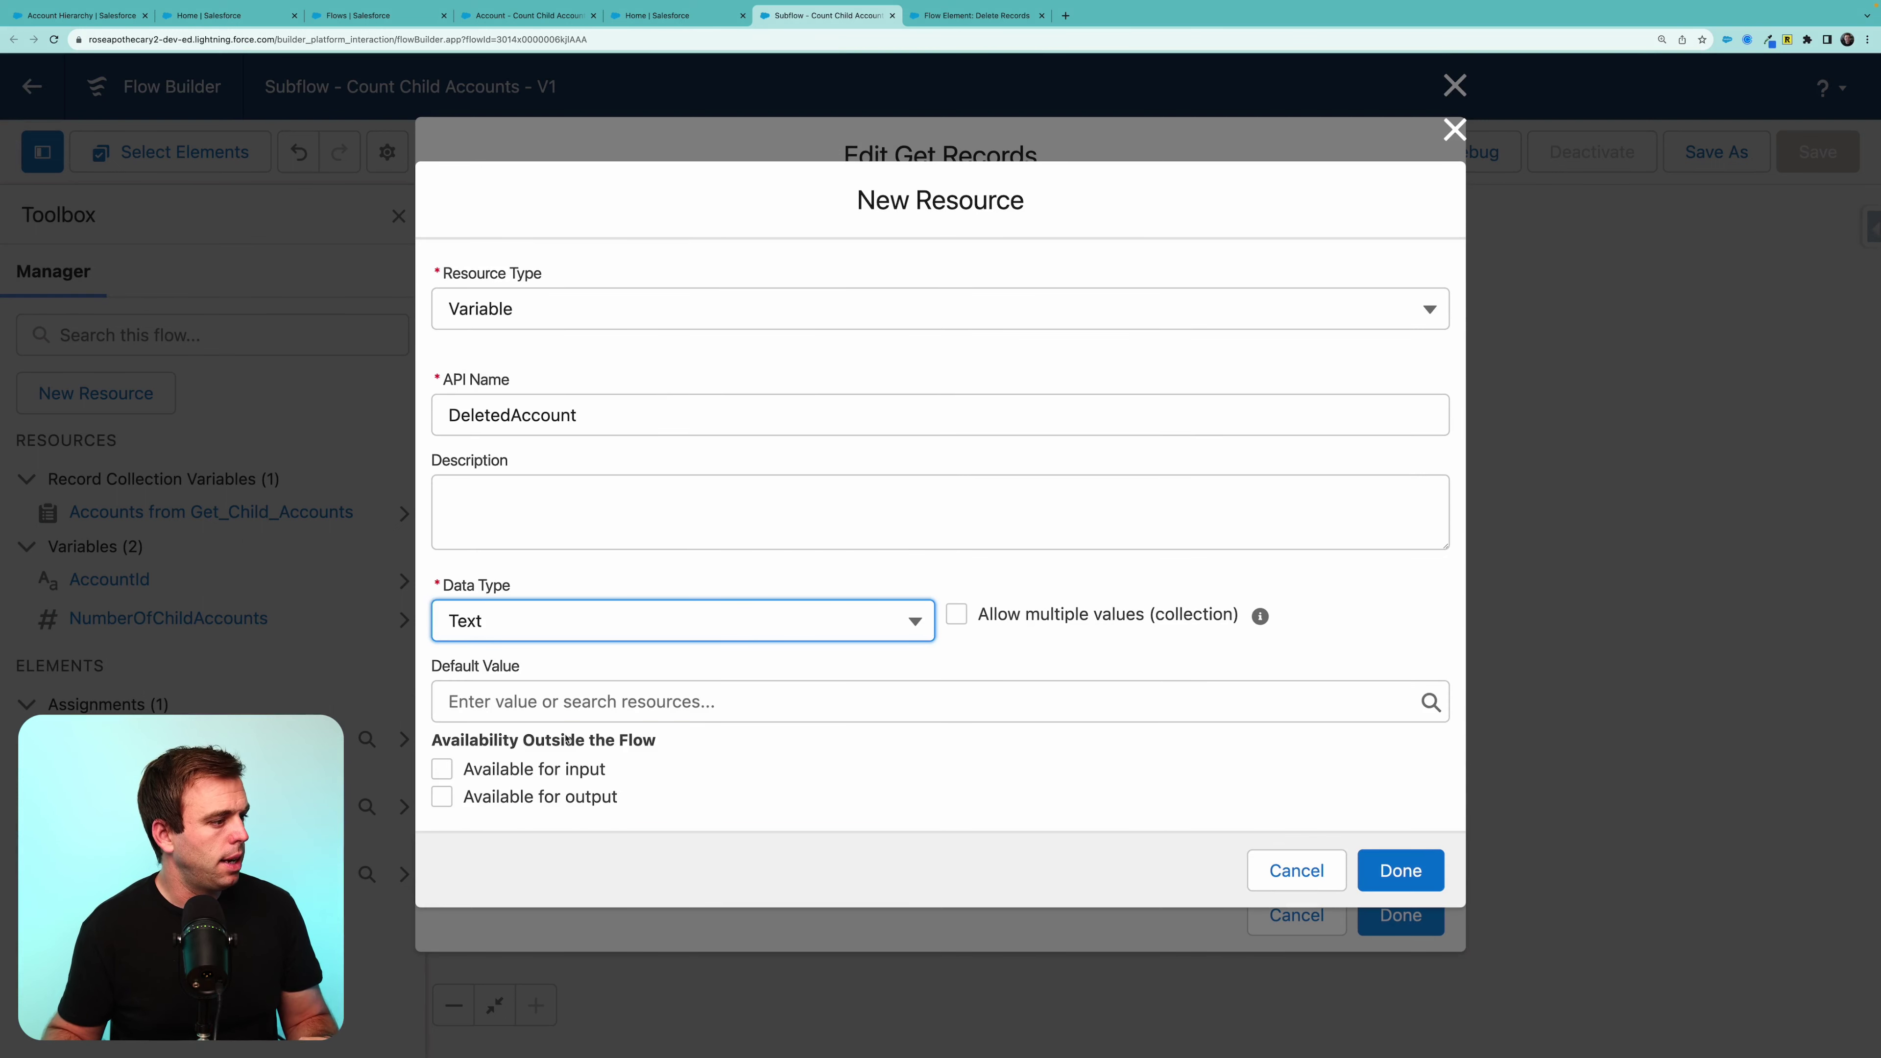
{"action": "left_click", "coordinate": [459, 771]}
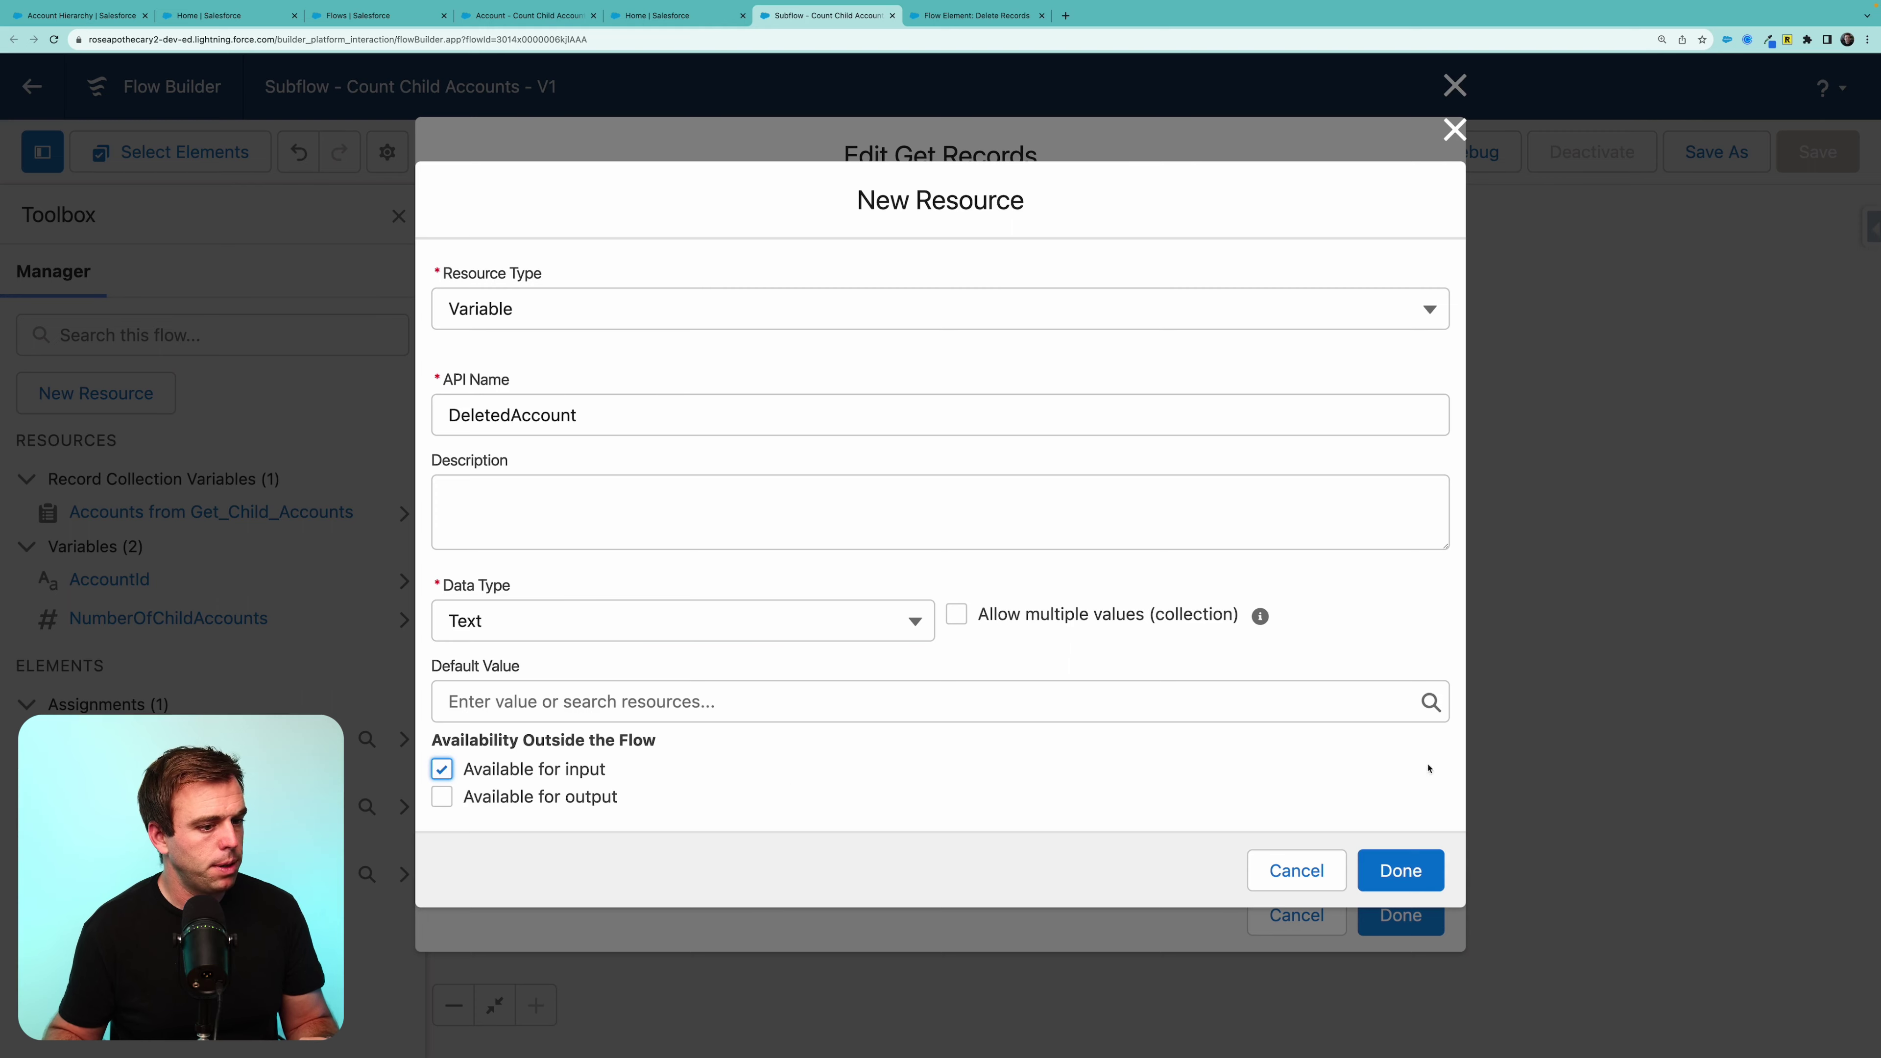
{"action": "left_click", "coordinate": [1408, 874]}
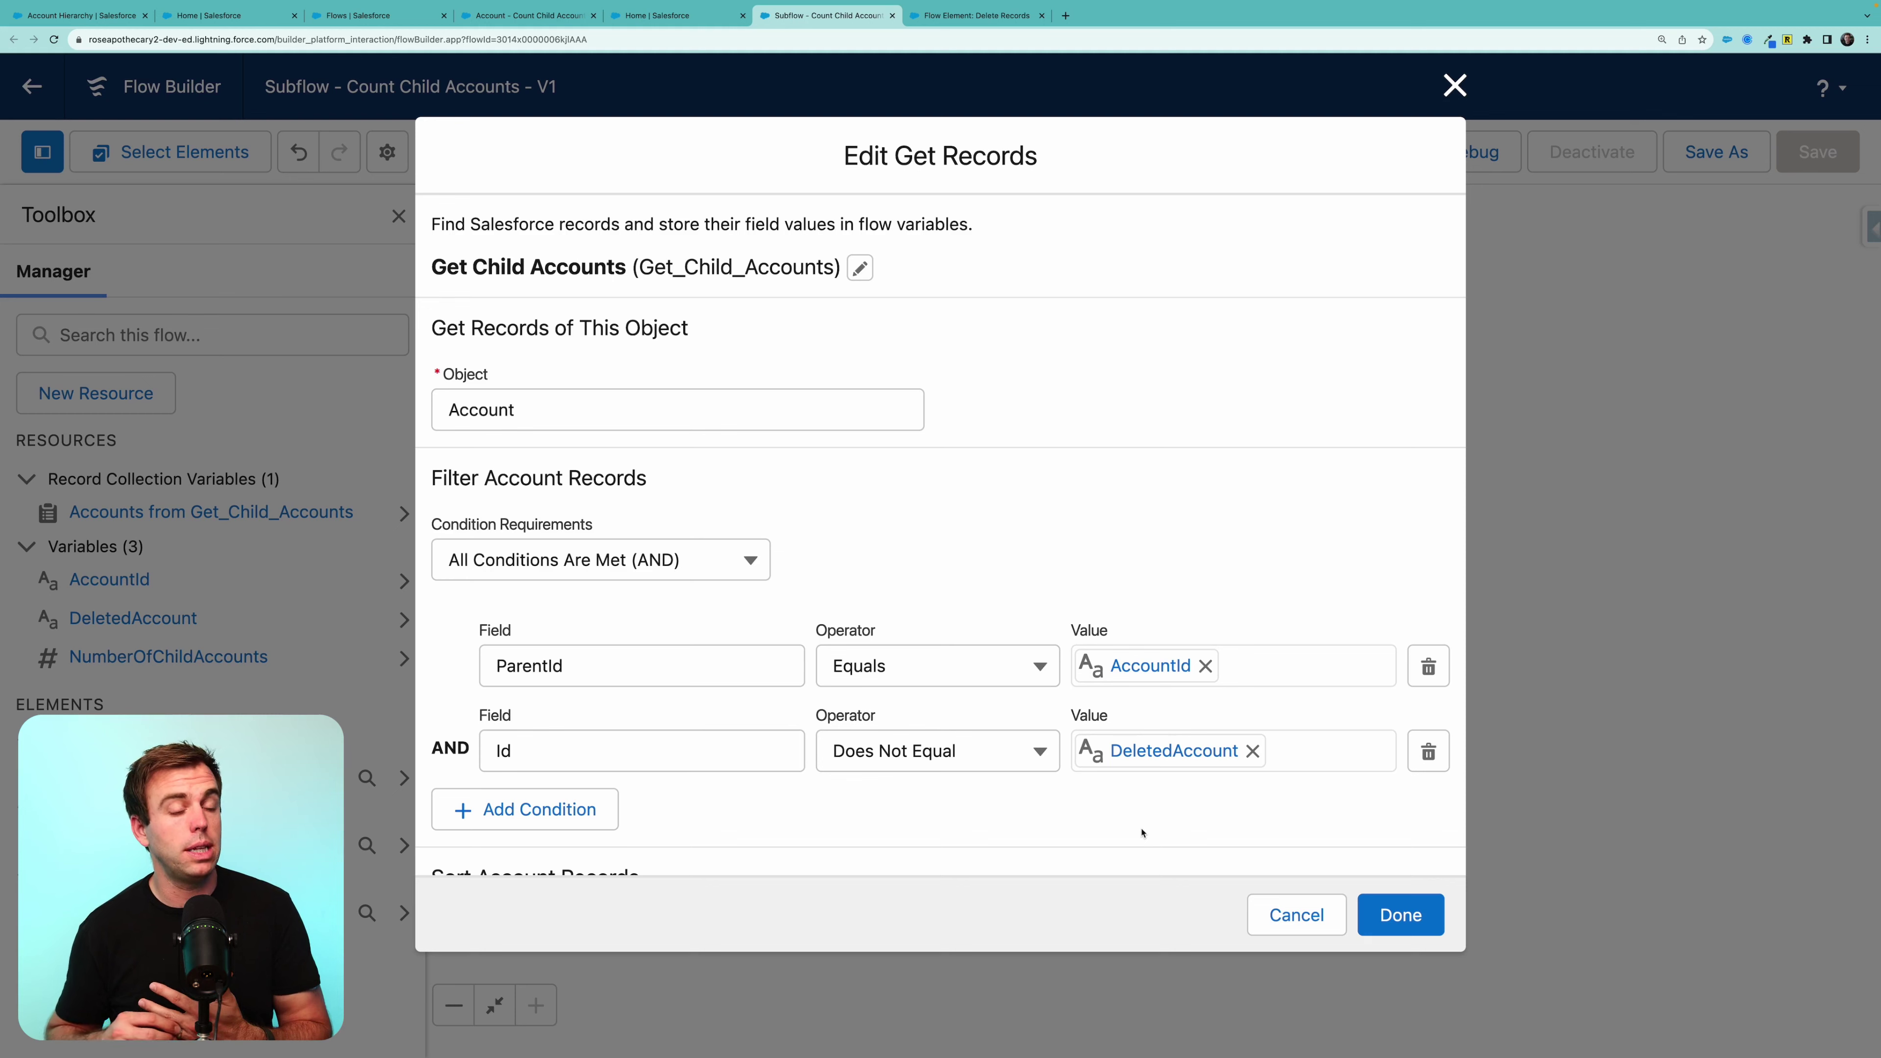
Confirm the updated filter, save the subflow as a new version, and activate it.
{"action": "scroll", "coordinate": [1142, 833], "scroll_direction": "down", "scroll_amount": 1}
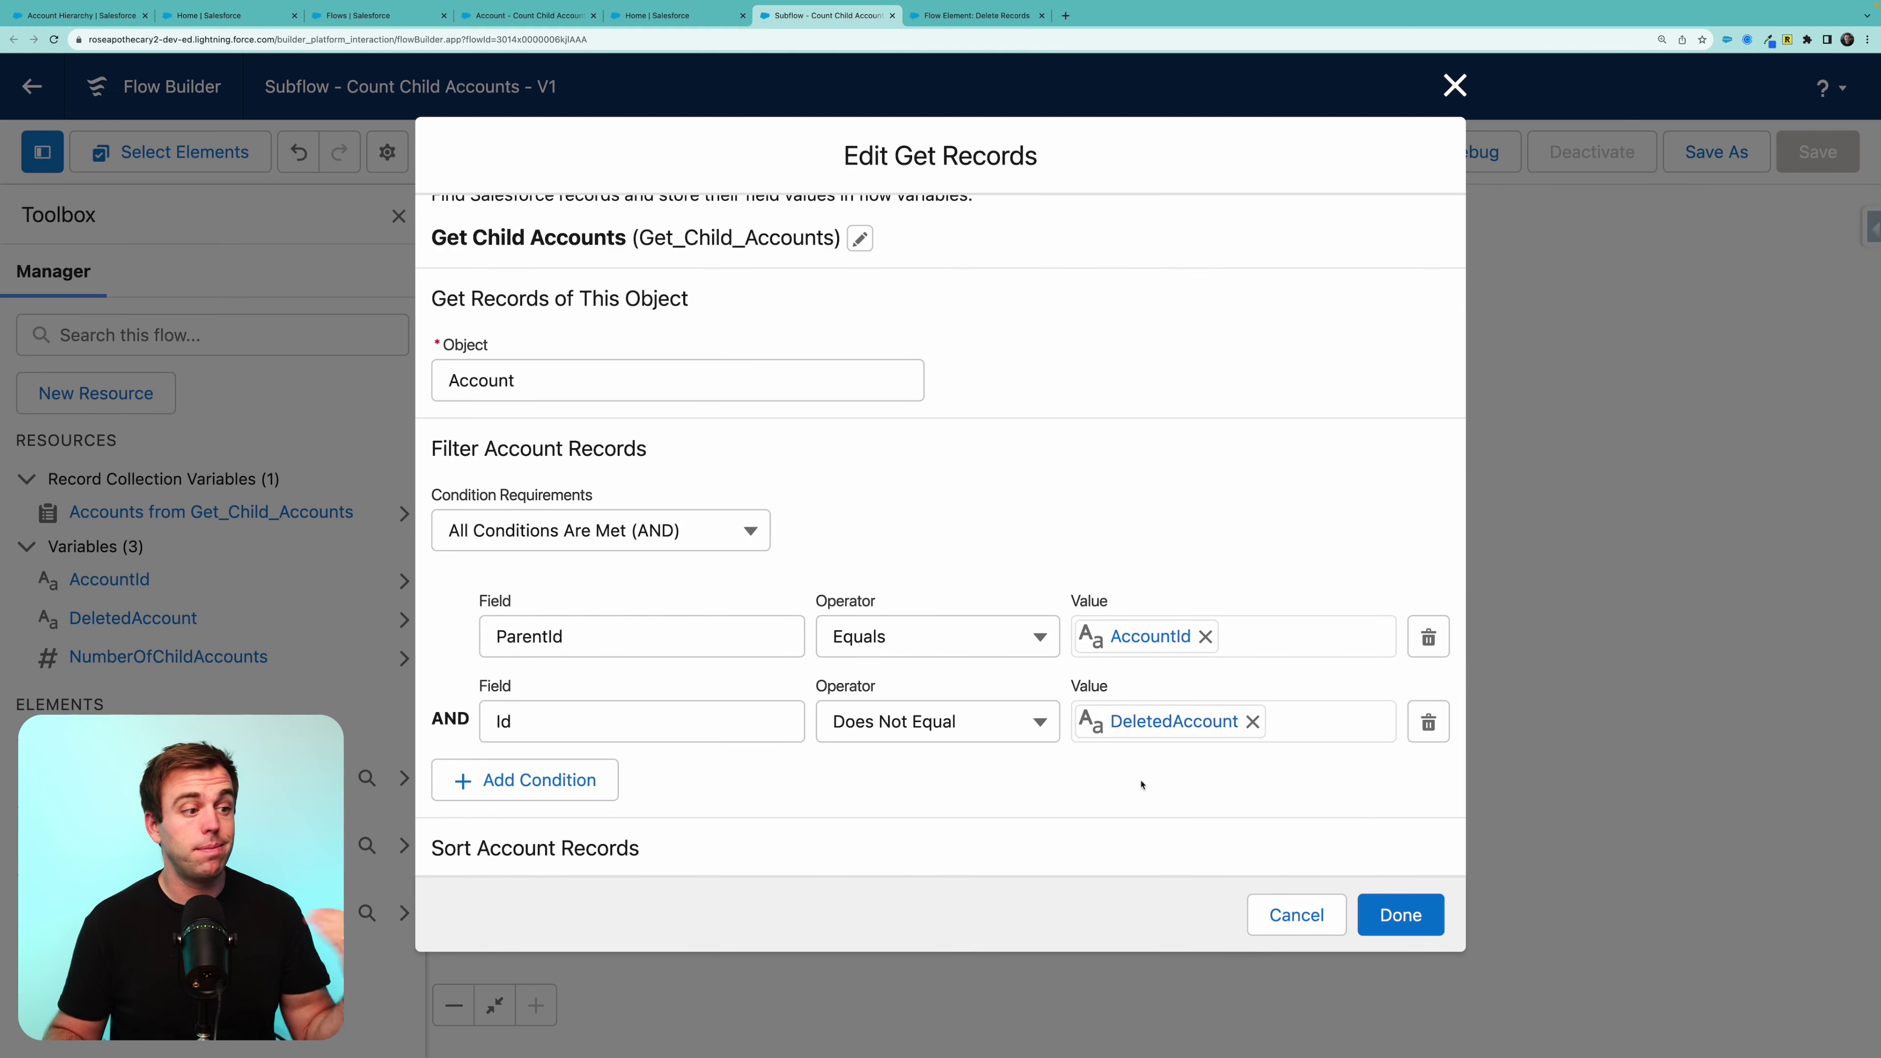
{"action": "scroll", "coordinate": [997, 785], "scroll_direction": "down", "scroll_amount": 3}
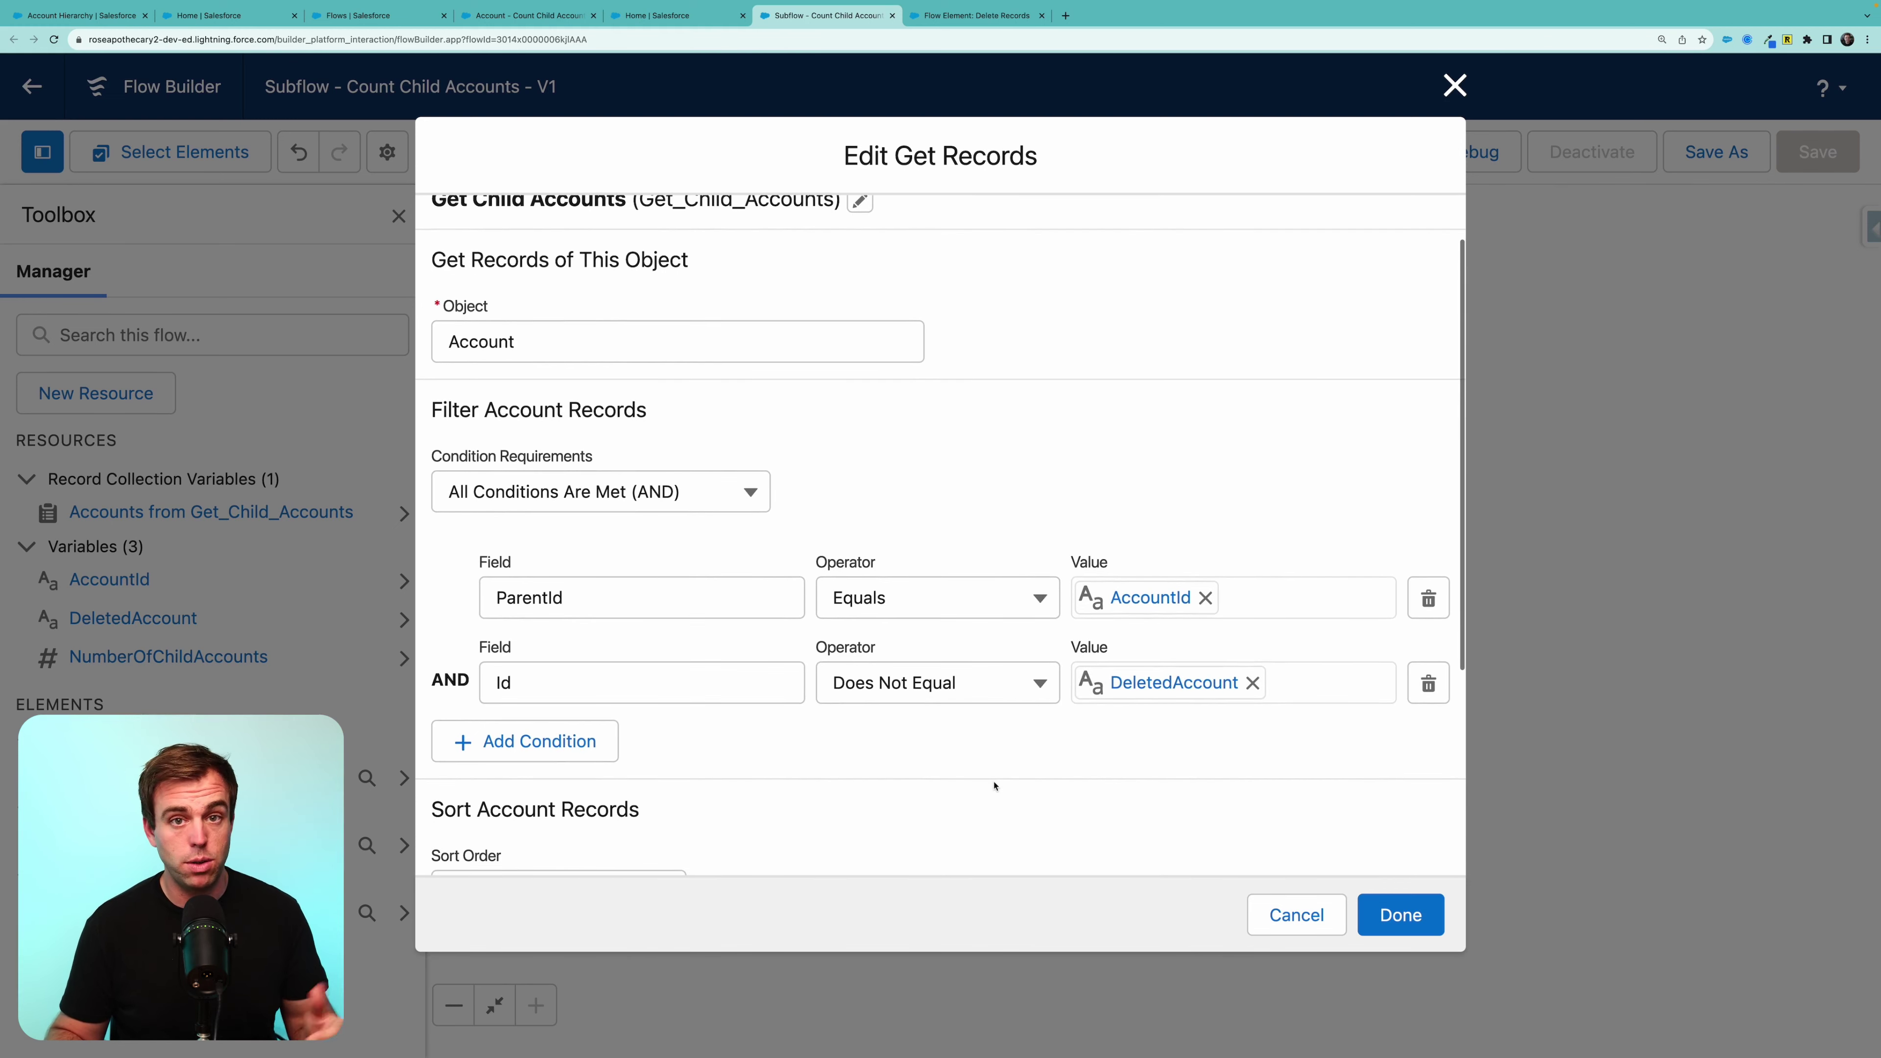
{"action": "scroll", "coordinate": [997, 785], "scroll_direction": "down", "scroll_amount": 2}
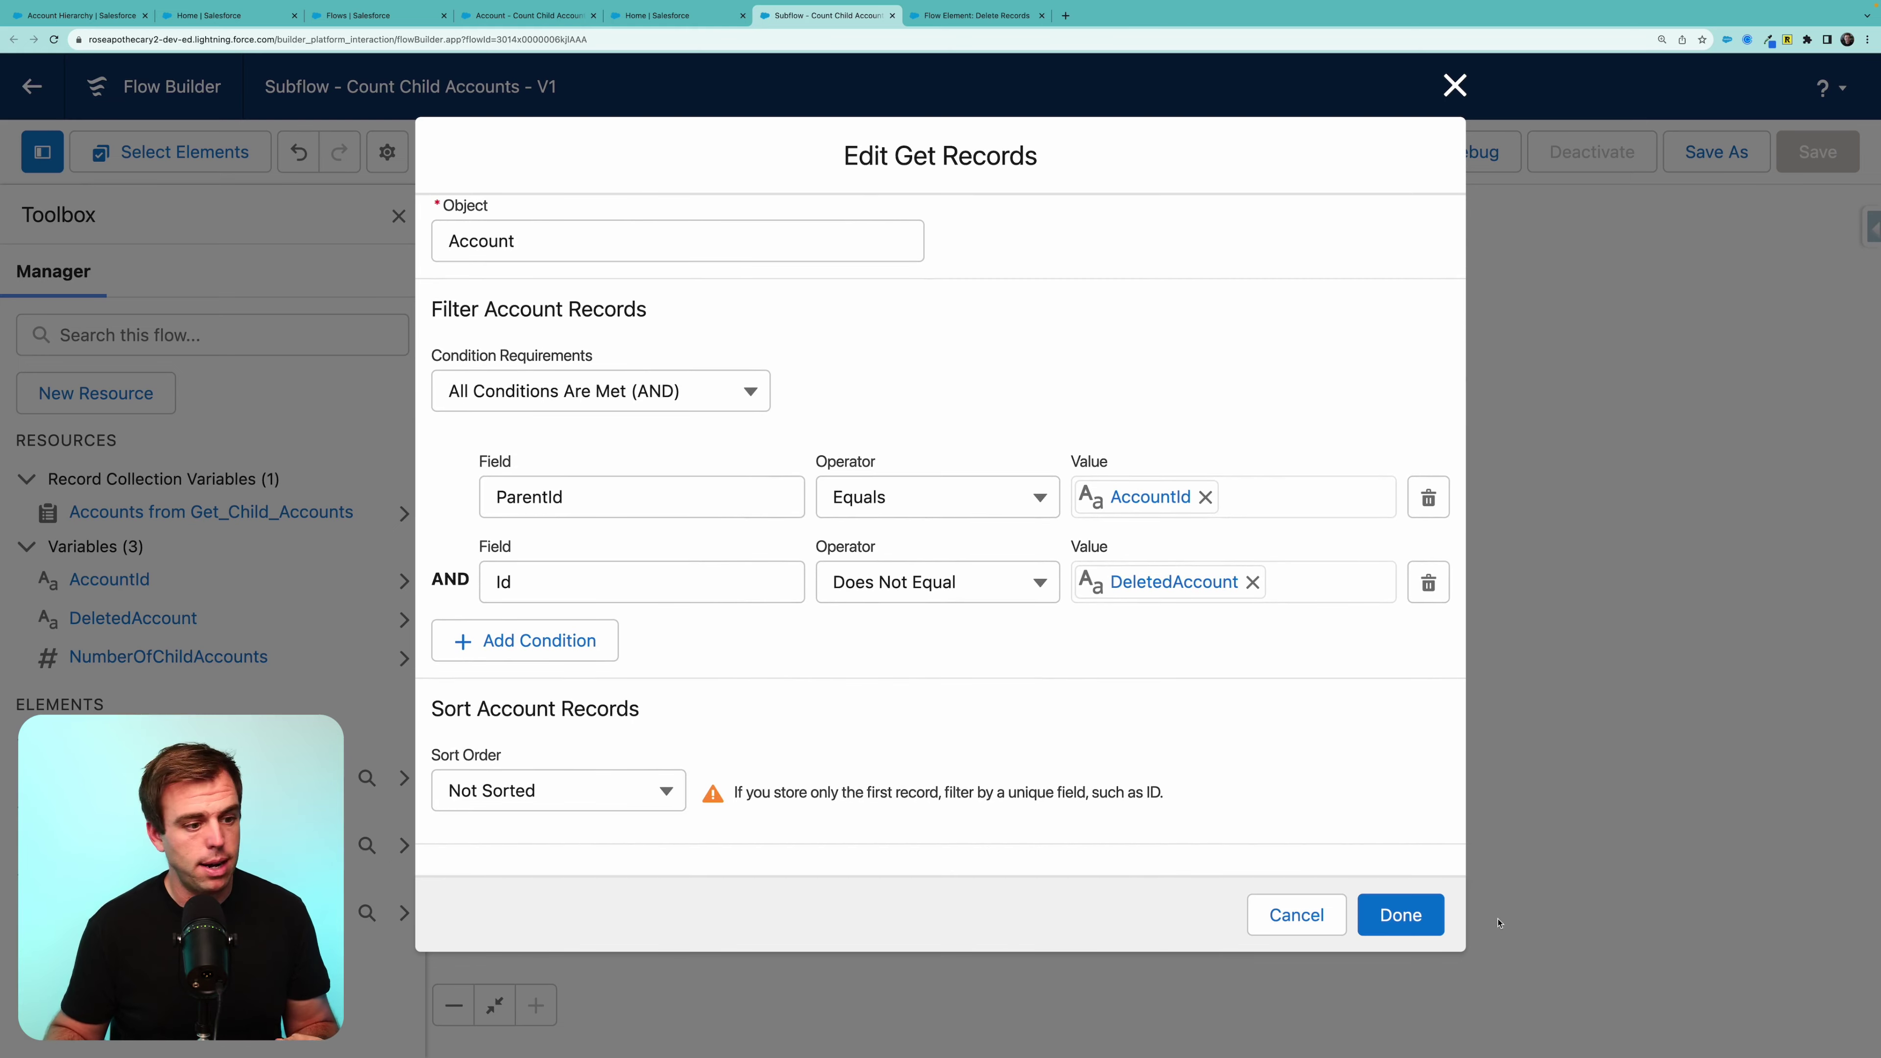
{"action": "left_click", "coordinate": [1400, 915]}
{"action": "left_click", "coordinate": [1717, 151]}
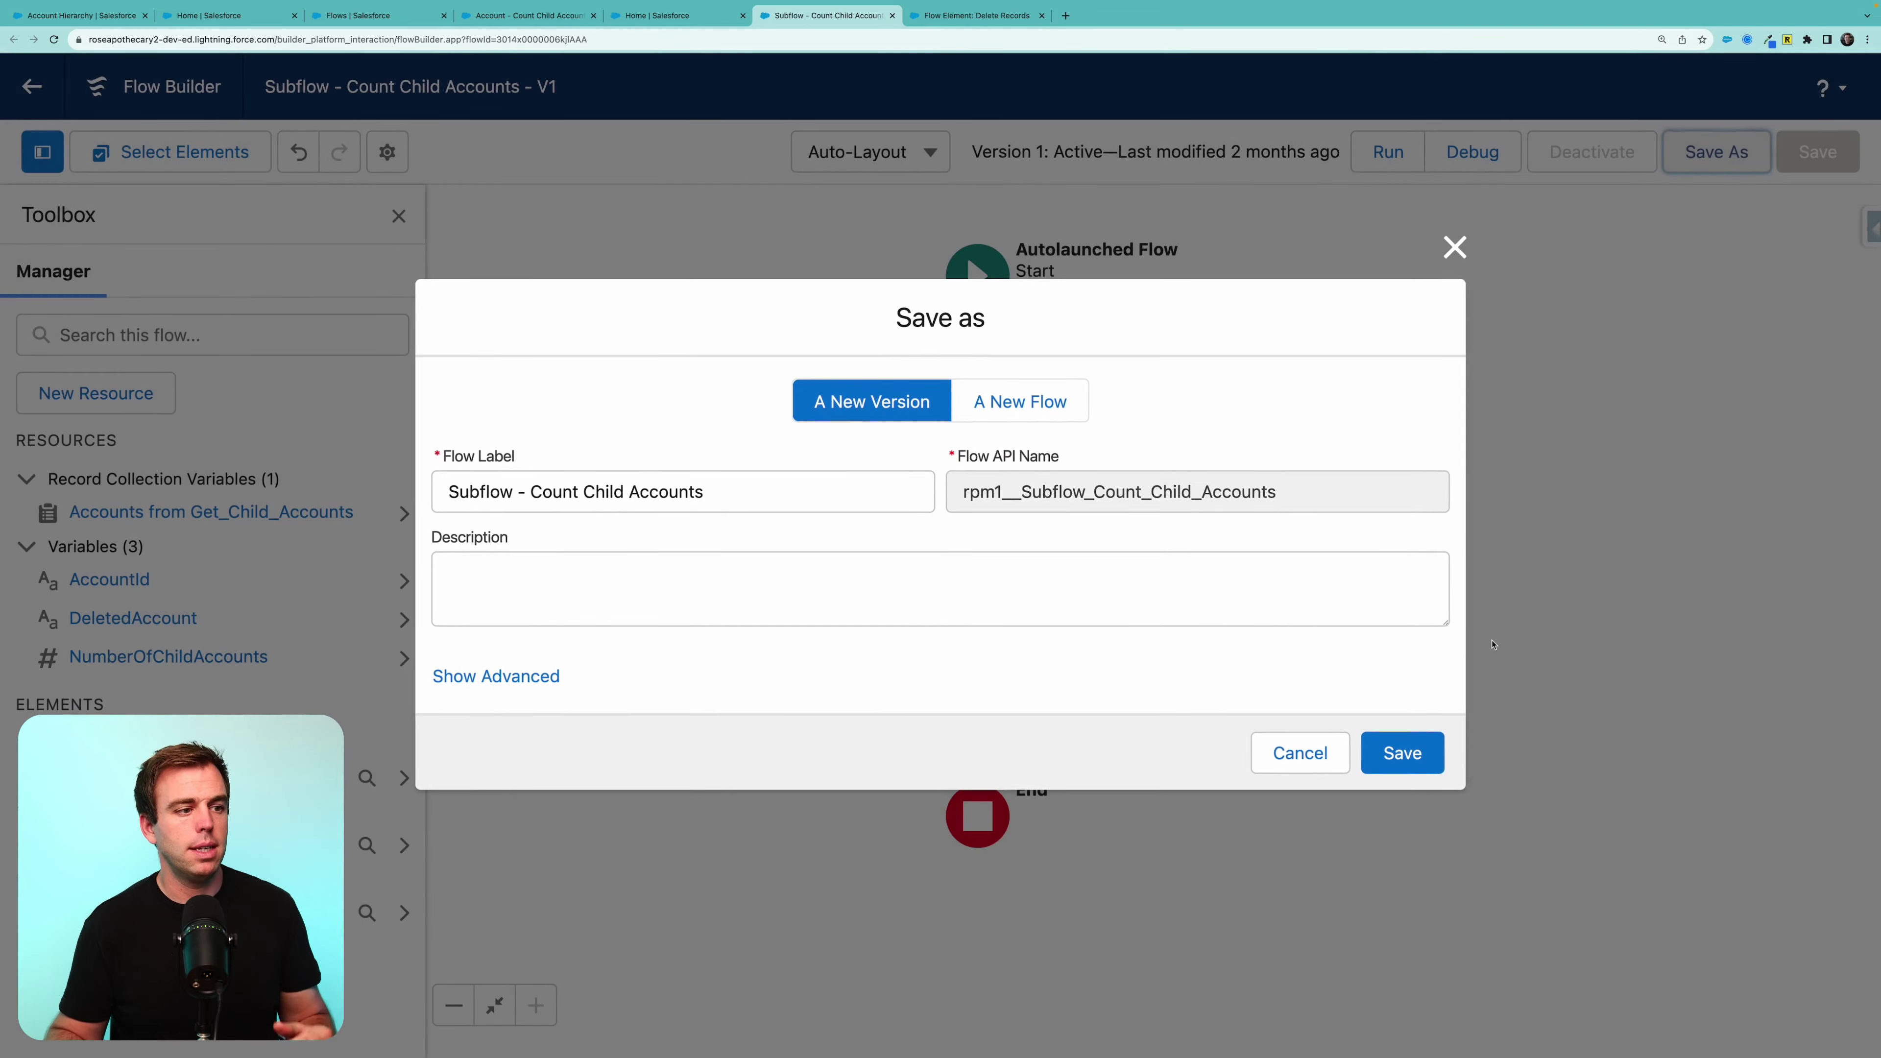
{"action": "left_click", "coordinate": [1402, 753]}
{"action": "left_click", "coordinate": [1602, 151]}
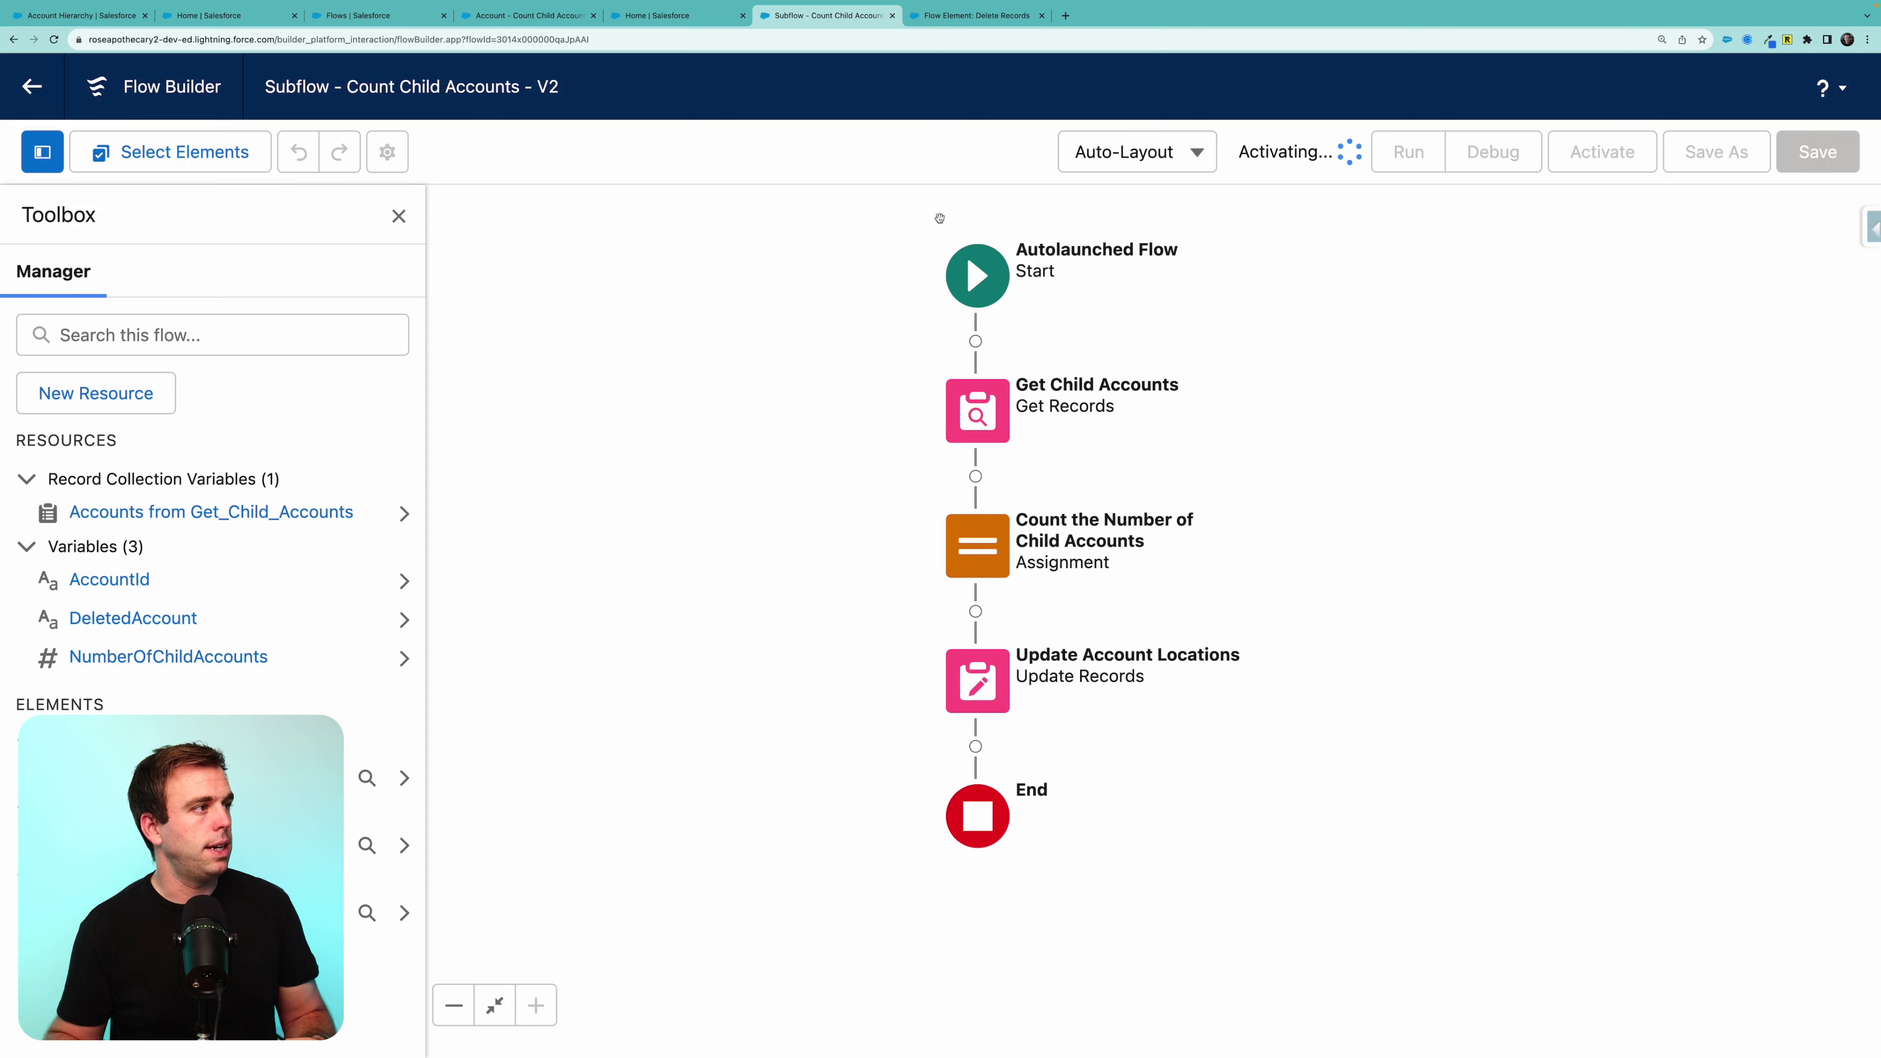
{"action": "left_click", "coordinate": [543, 16]}
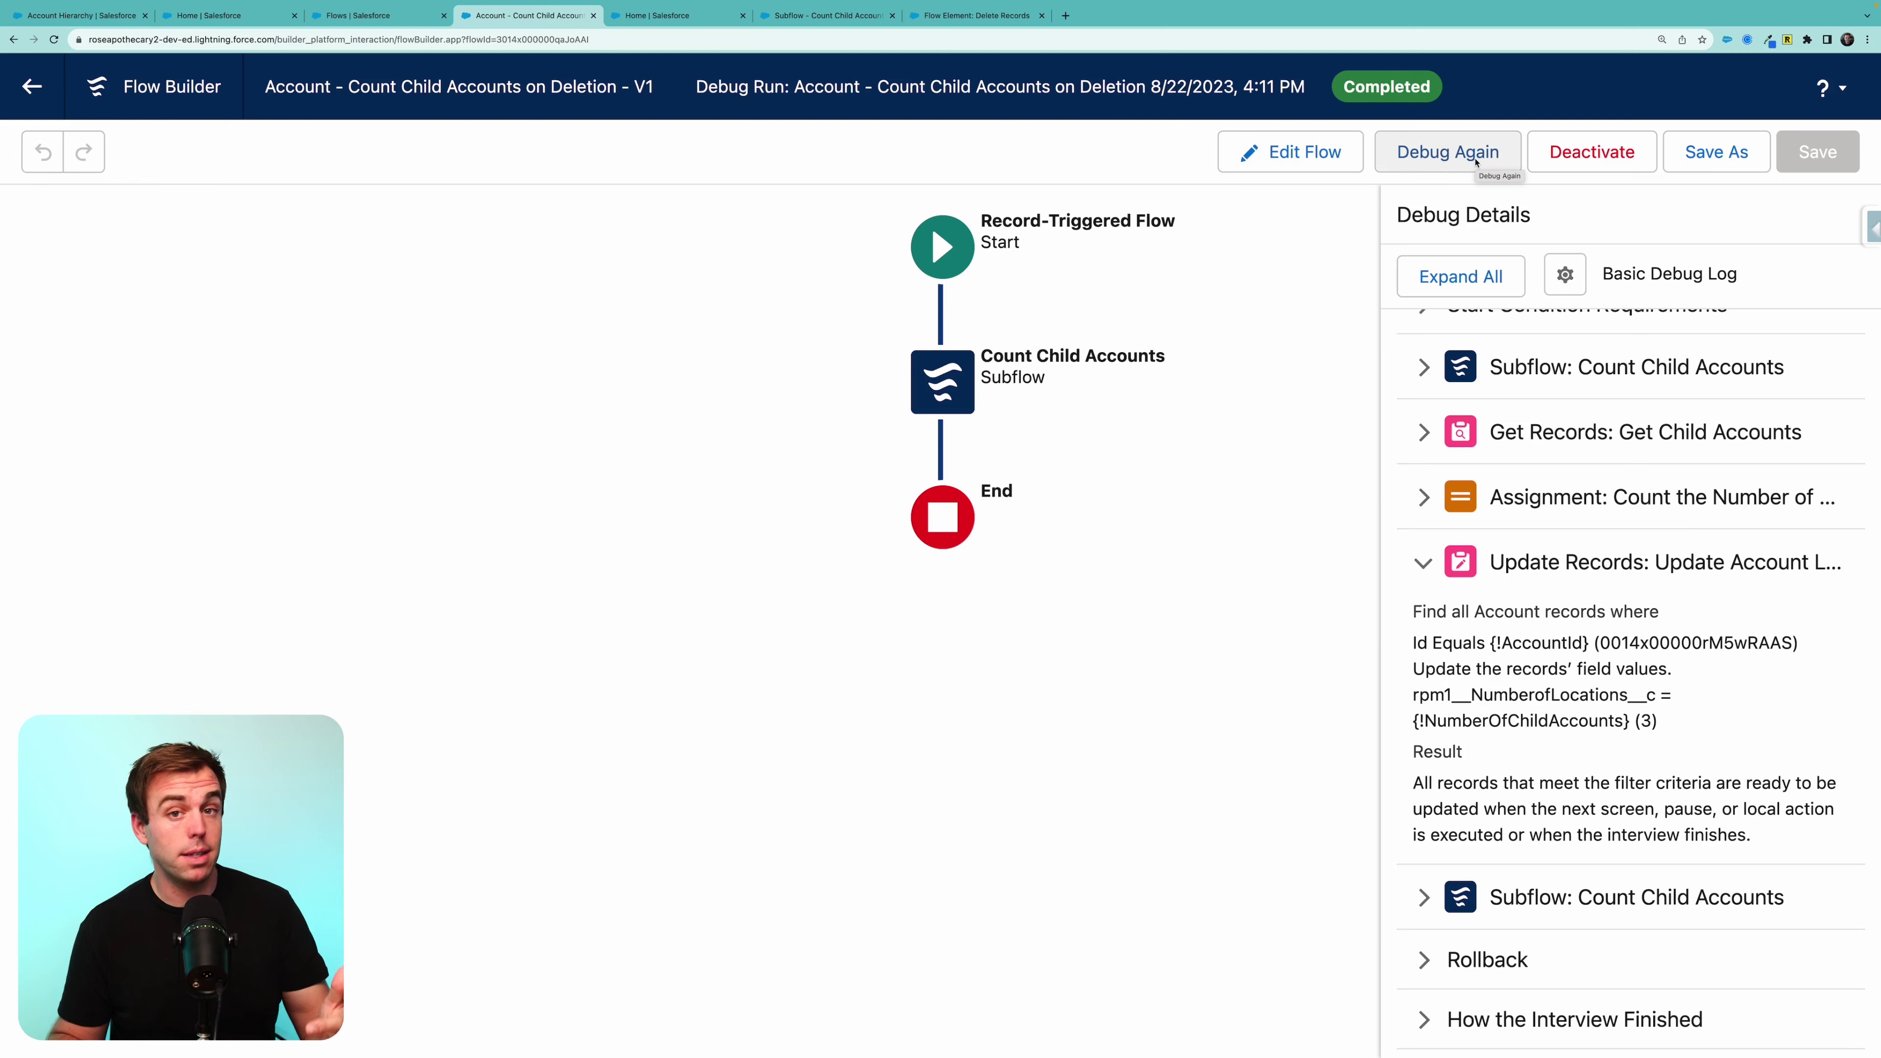
Leave the debug run and open the Count Child Accounts subflow element's settings.
{"action": "left_click", "coordinate": [1290, 152]}
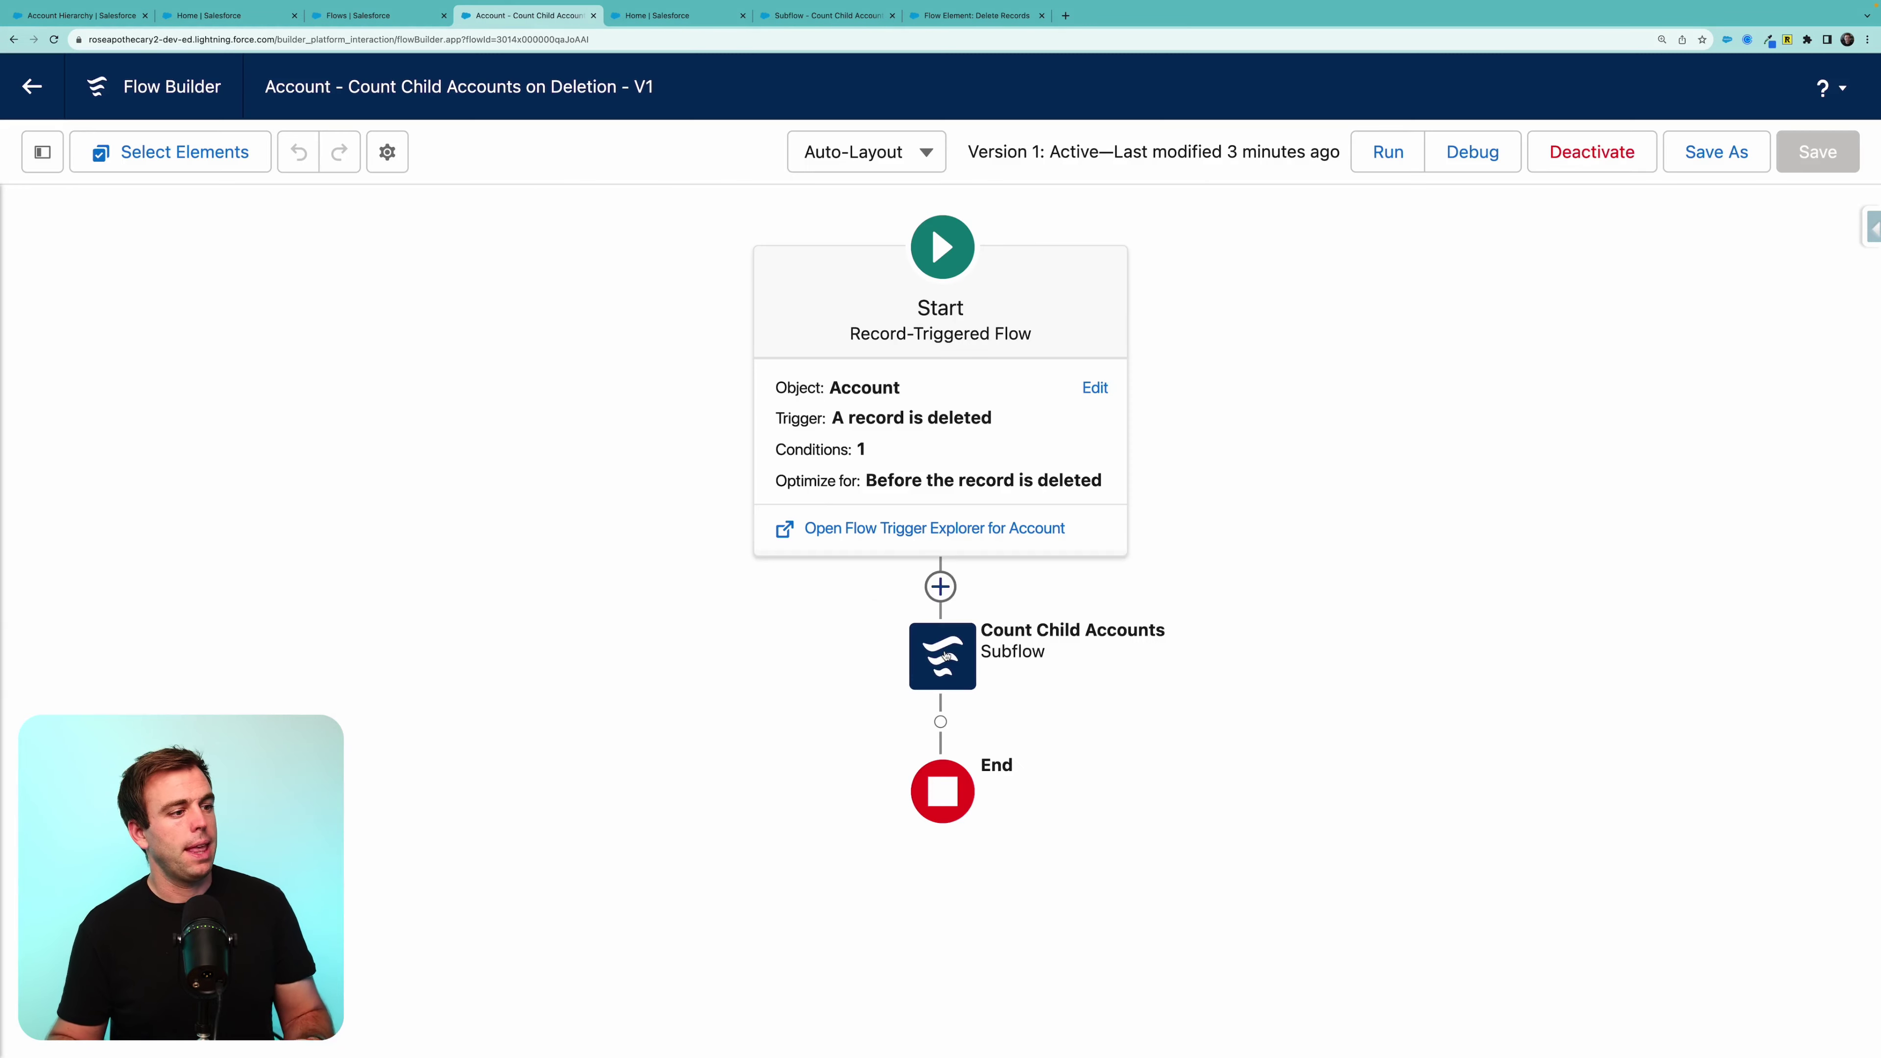
{"action": "left_click", "coordinate": [946, 655]}
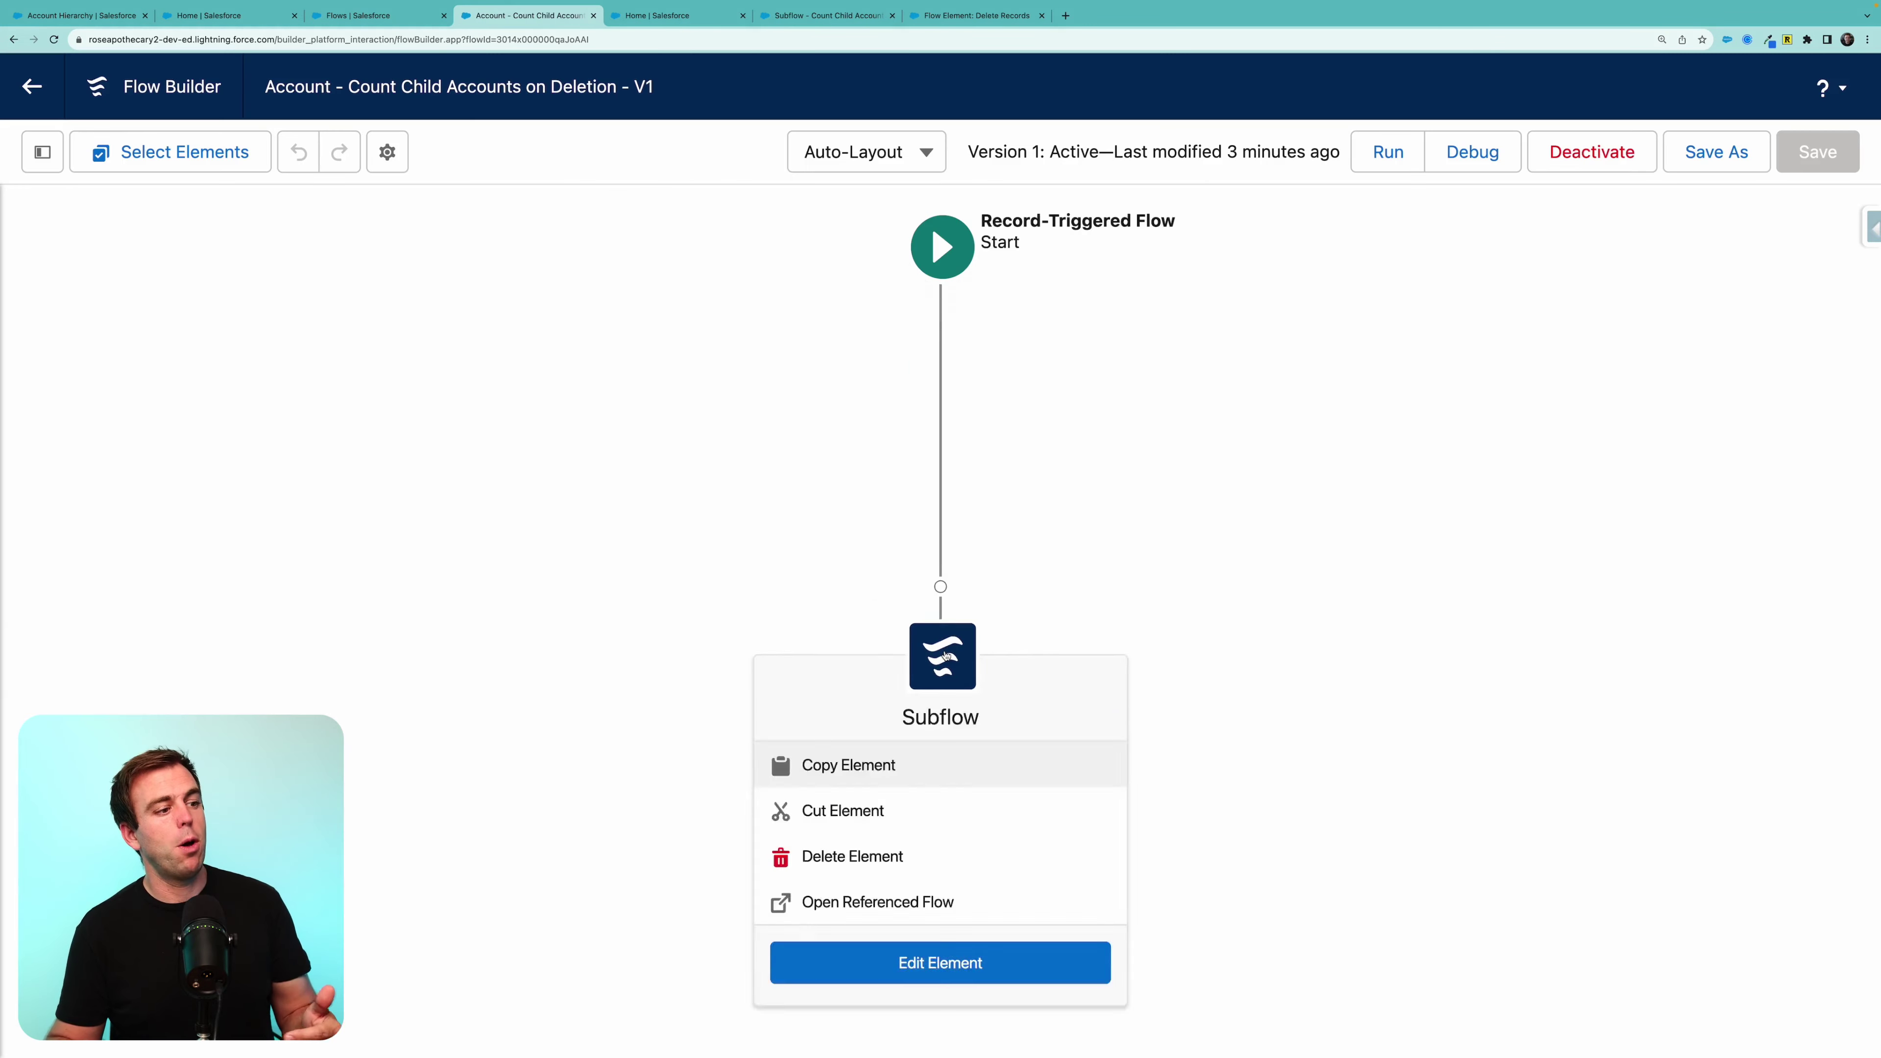
{"action": "double_click", "coordinate": [946, 655]}
{"action": "scroll", "coordinate": [996, 622], "scroll_direction": "down", "scroll_amount": 2}
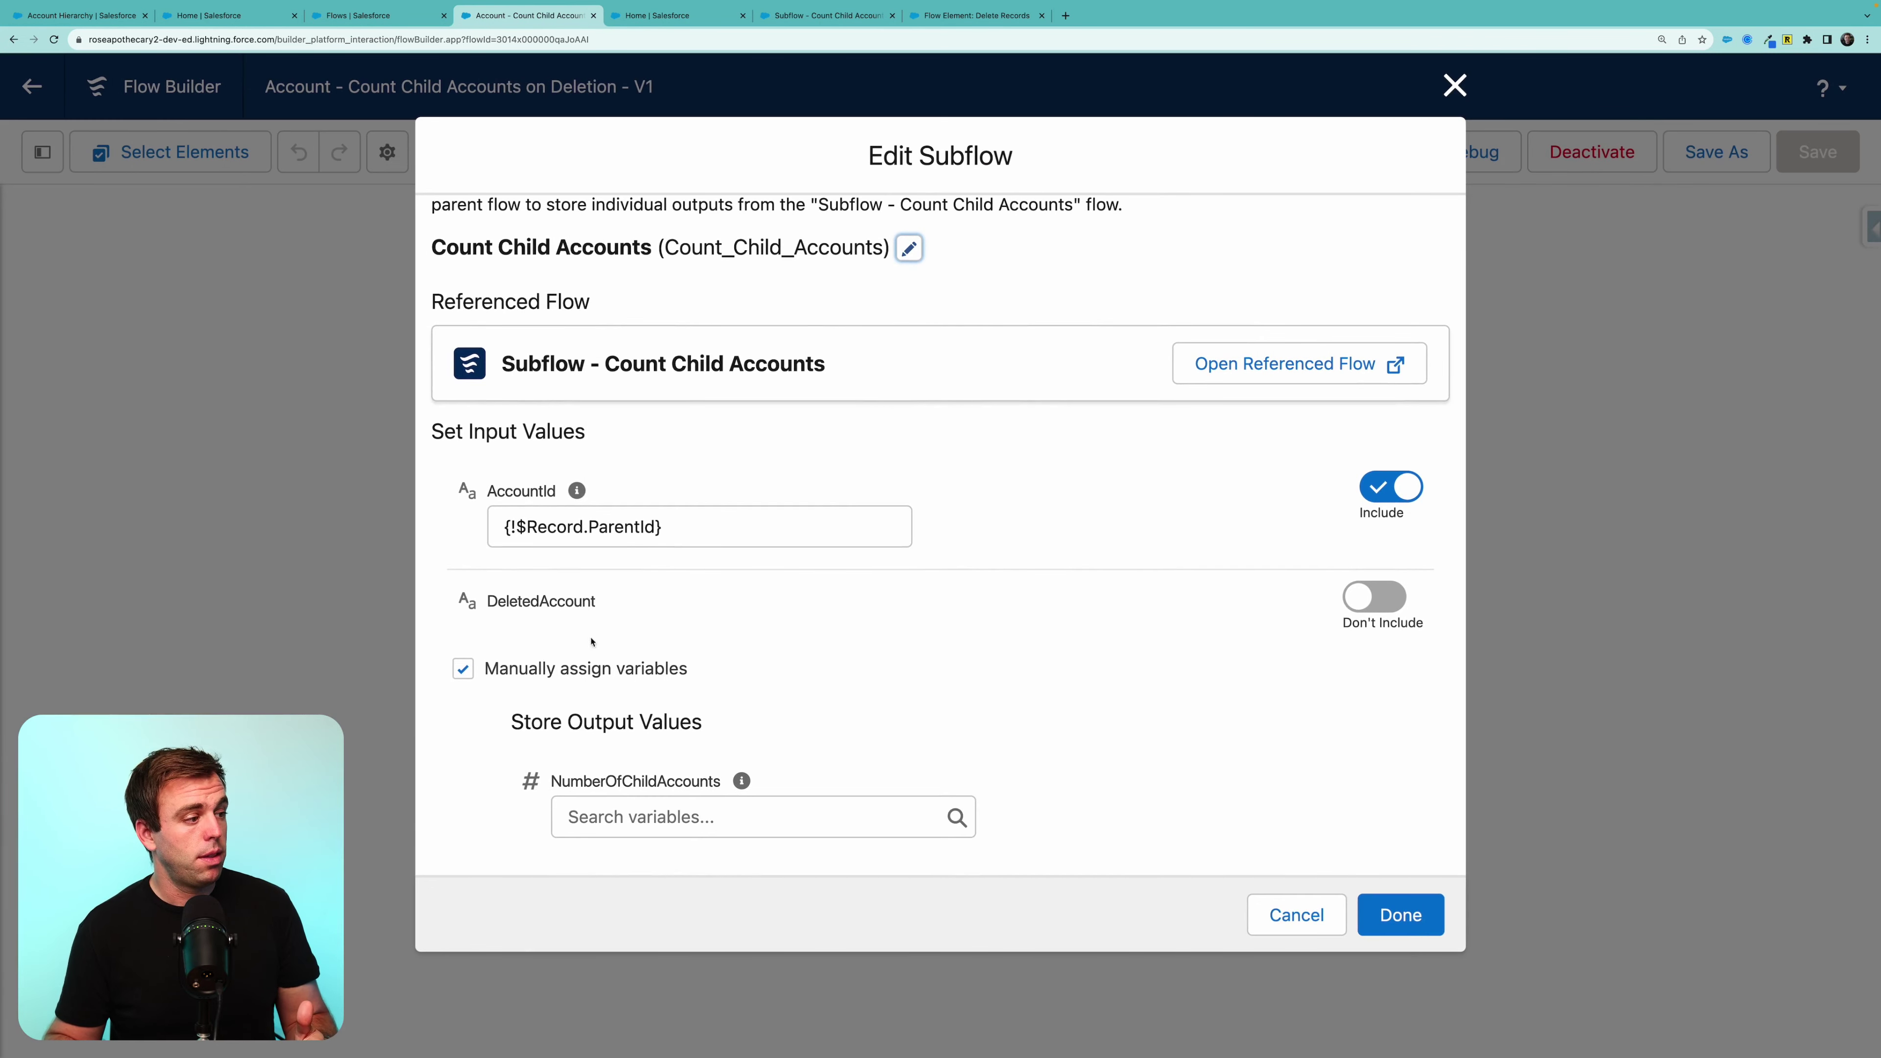
{"action": "left_click_drag", "start_coordinate": [488, 613], "coordinate": [609, 607]}
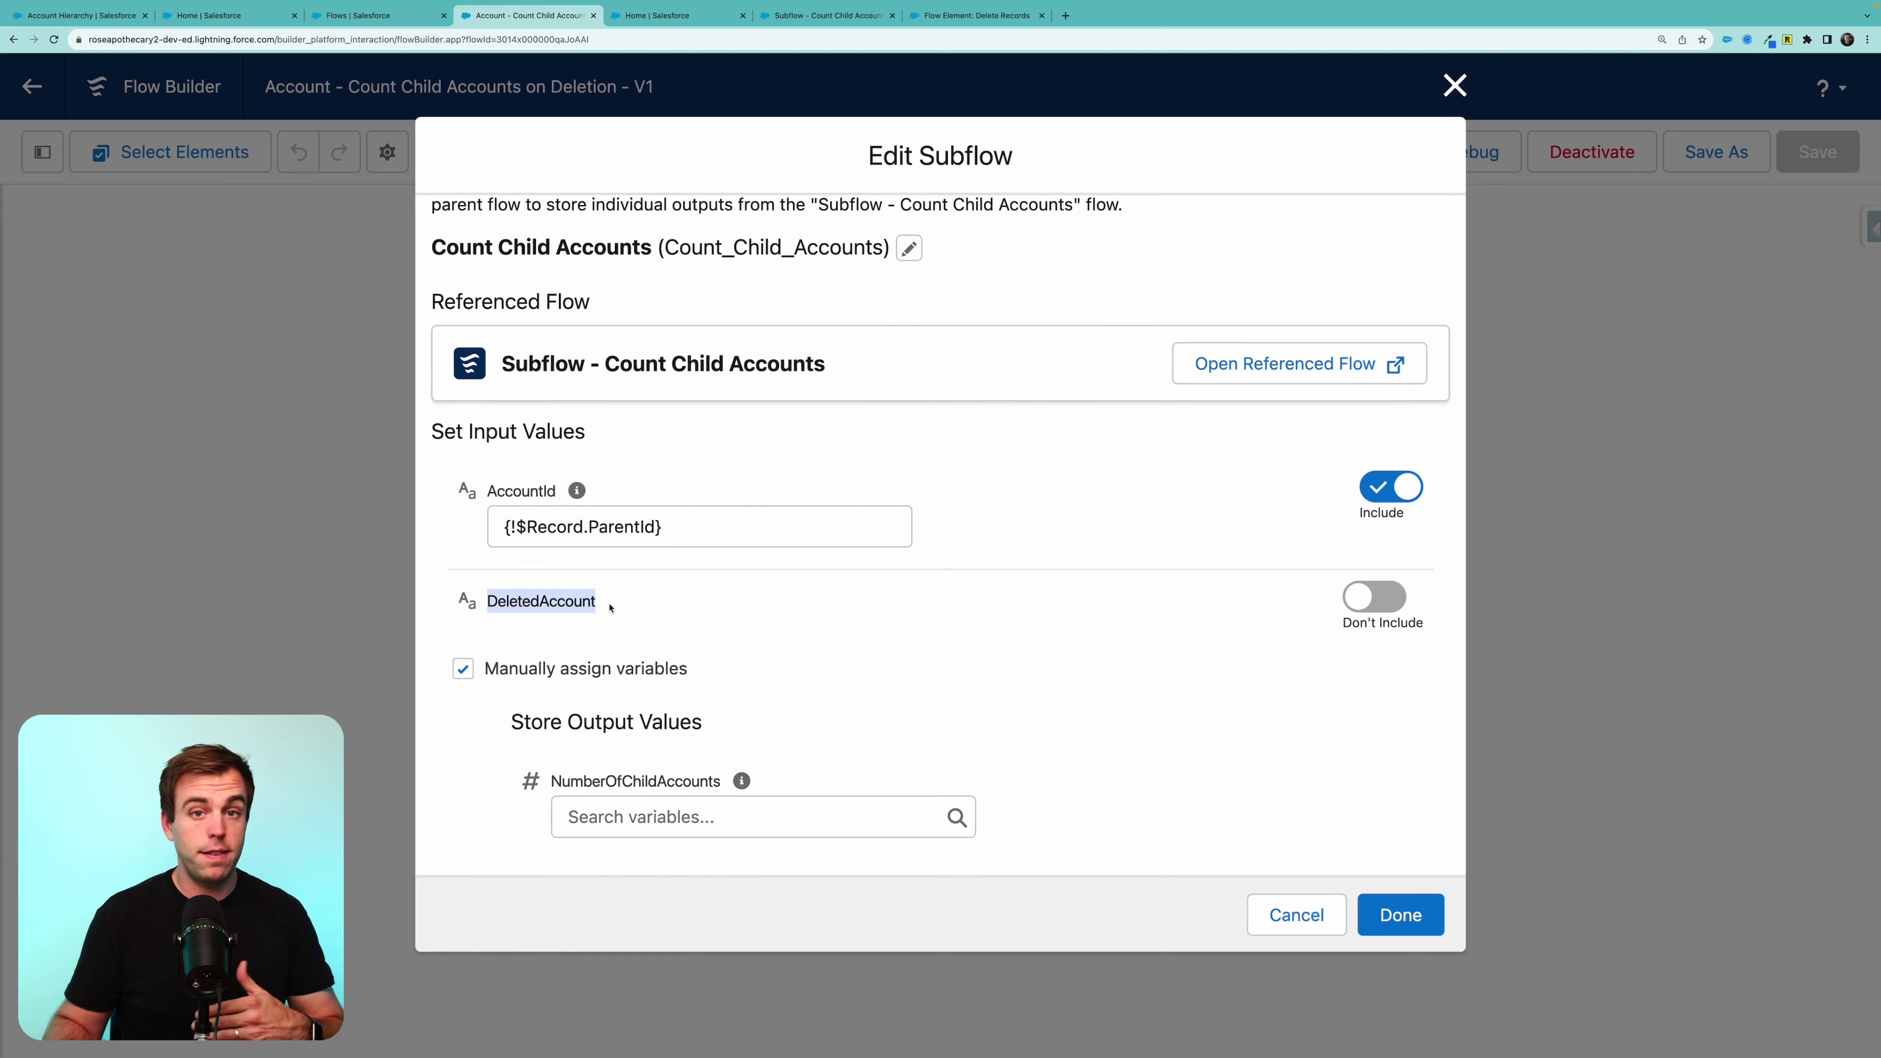
Include the DeletedAccount input, set it to {!$Record.Id}, and confirm the subflow changes.
{"action": "left_click", "coordinate": [1360, 595]}
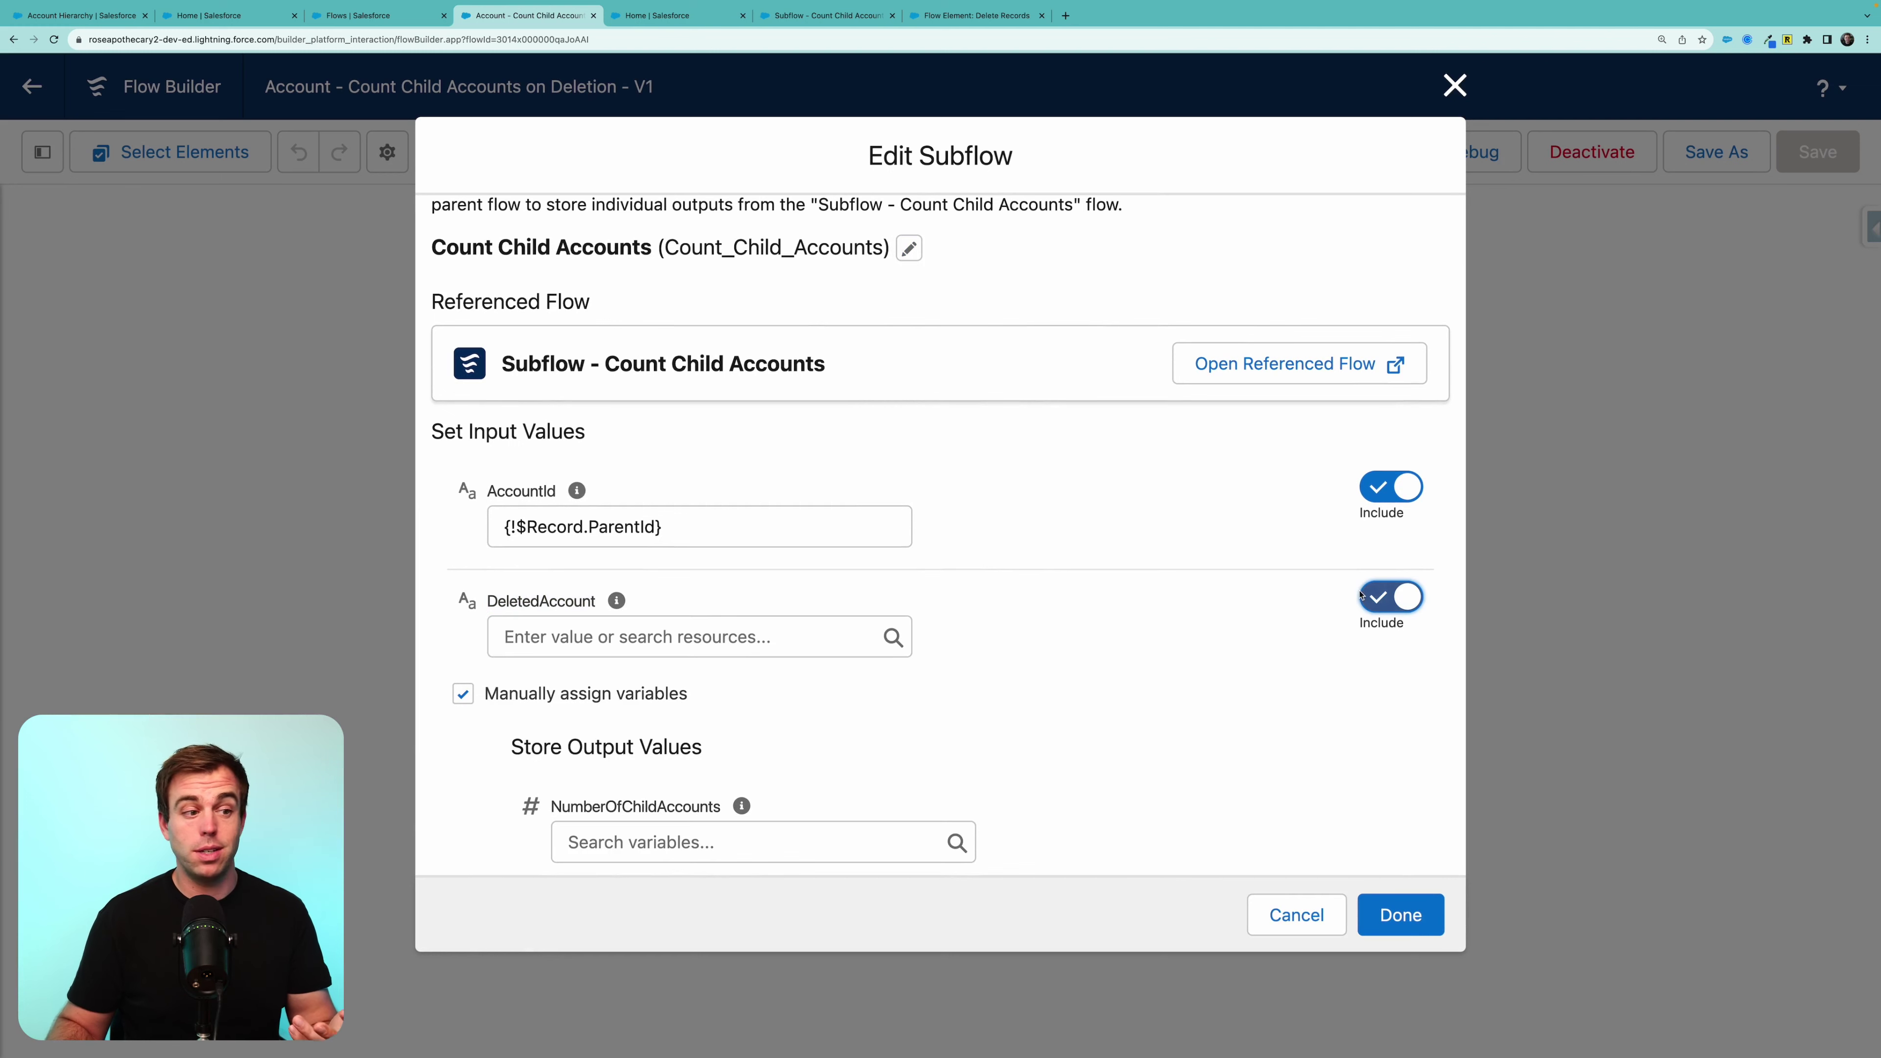
{"action": "left_click", "coordinate": [722, 642]}
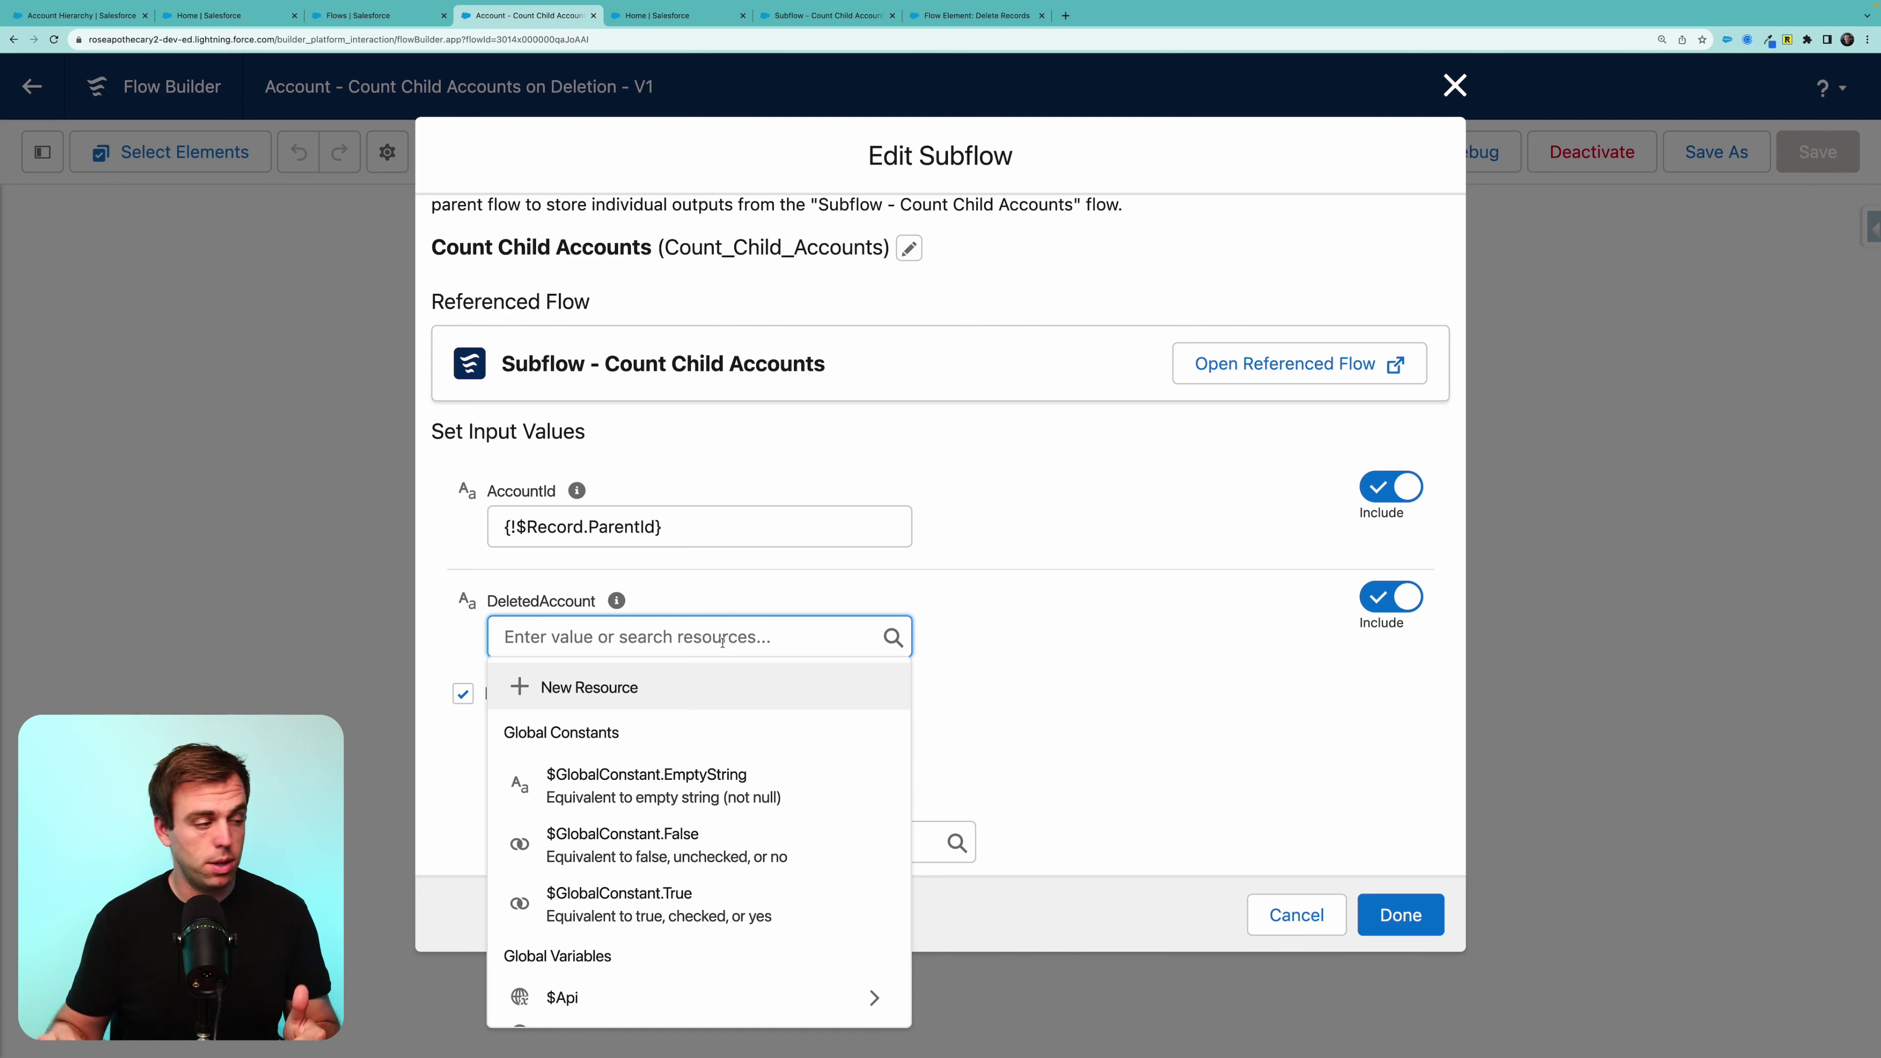
{"action": "scroll", "coordinate": [682, 704], "scroll_direction": "down", "scroll_amount": 5}
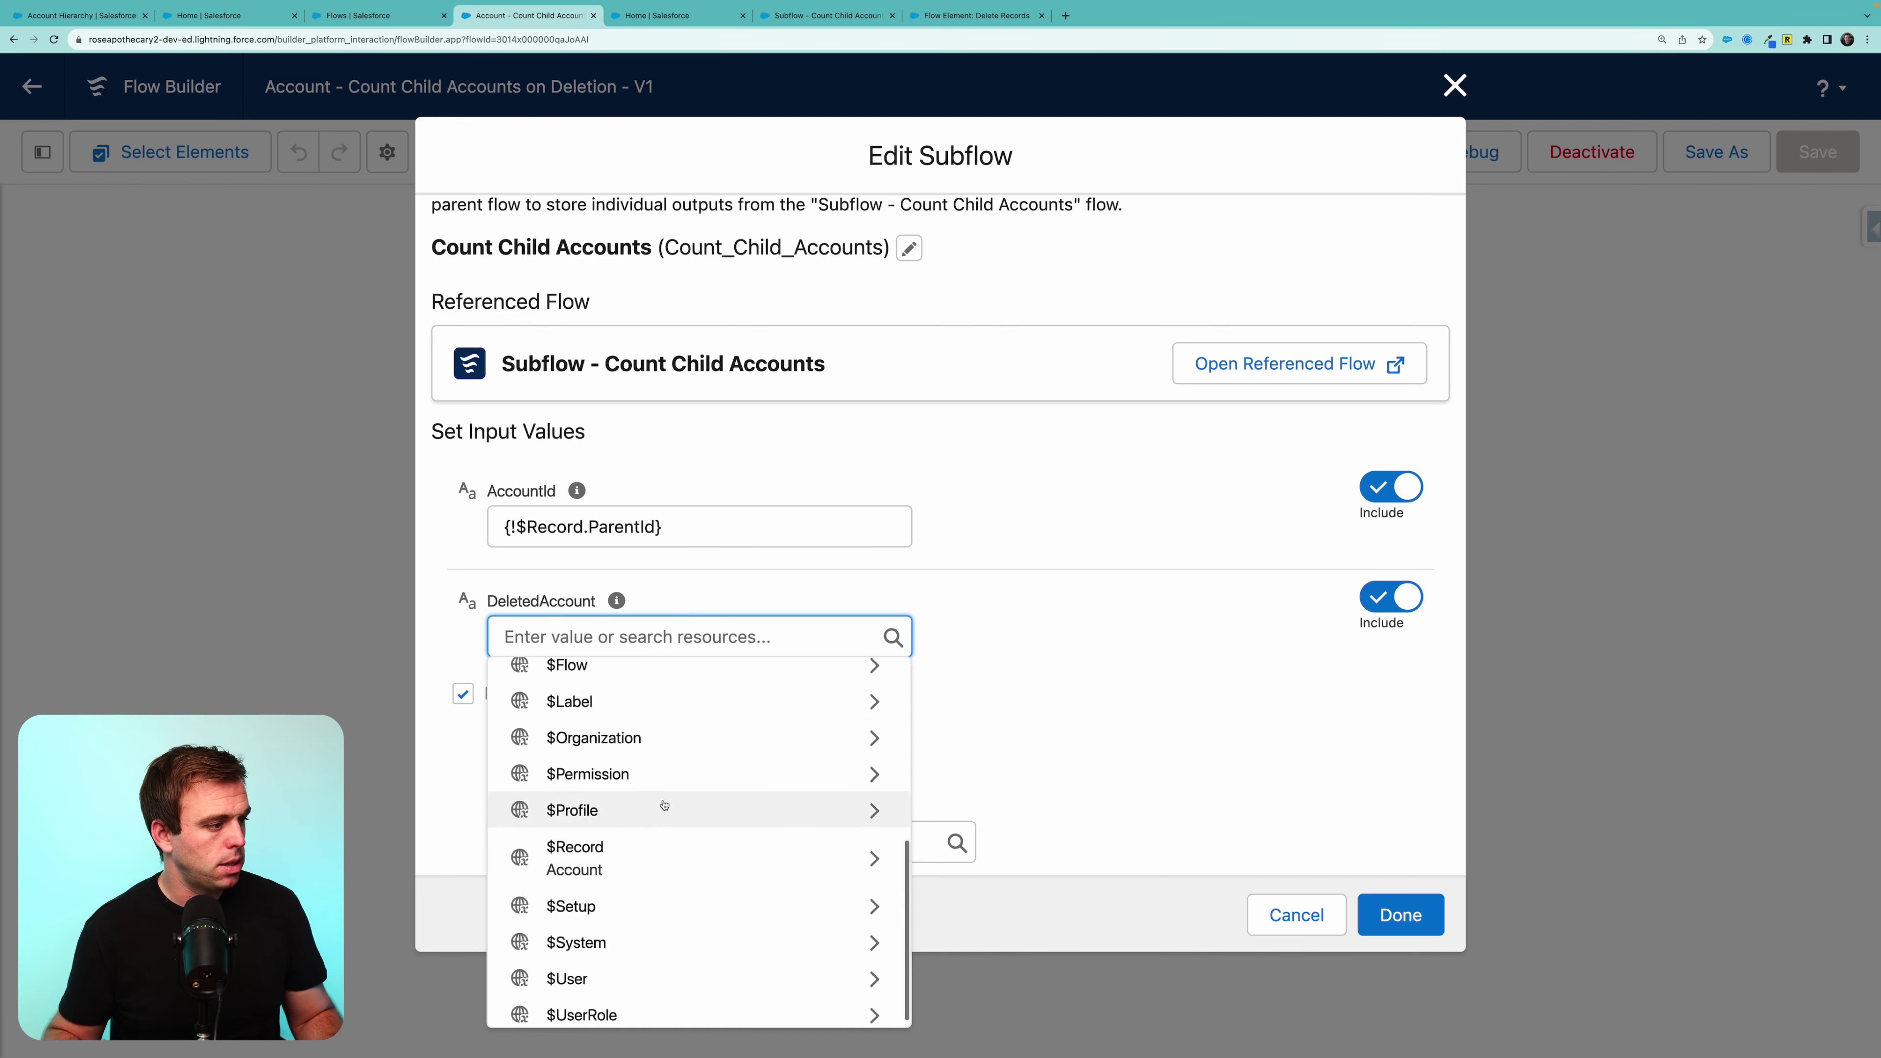
{"action": "left_click", "coordinate": [655, 852]}
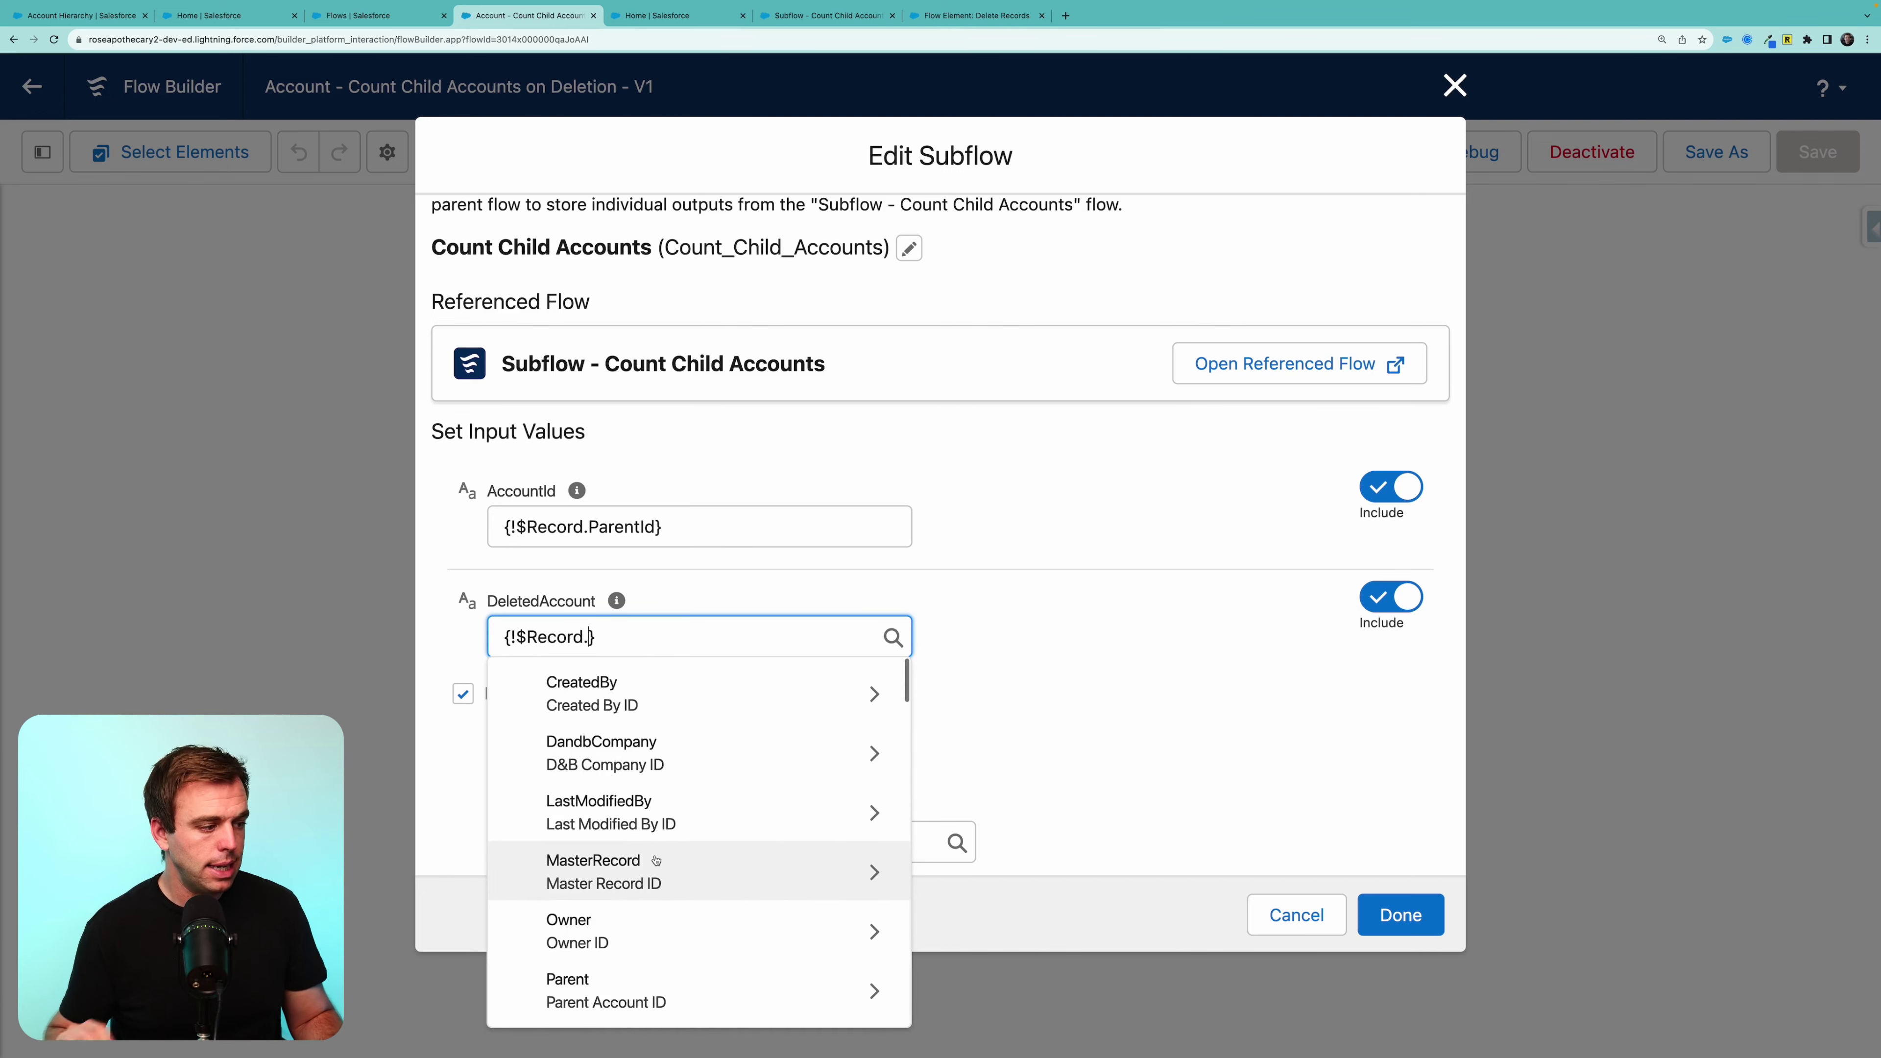
{"action": "type", "text": "id"}
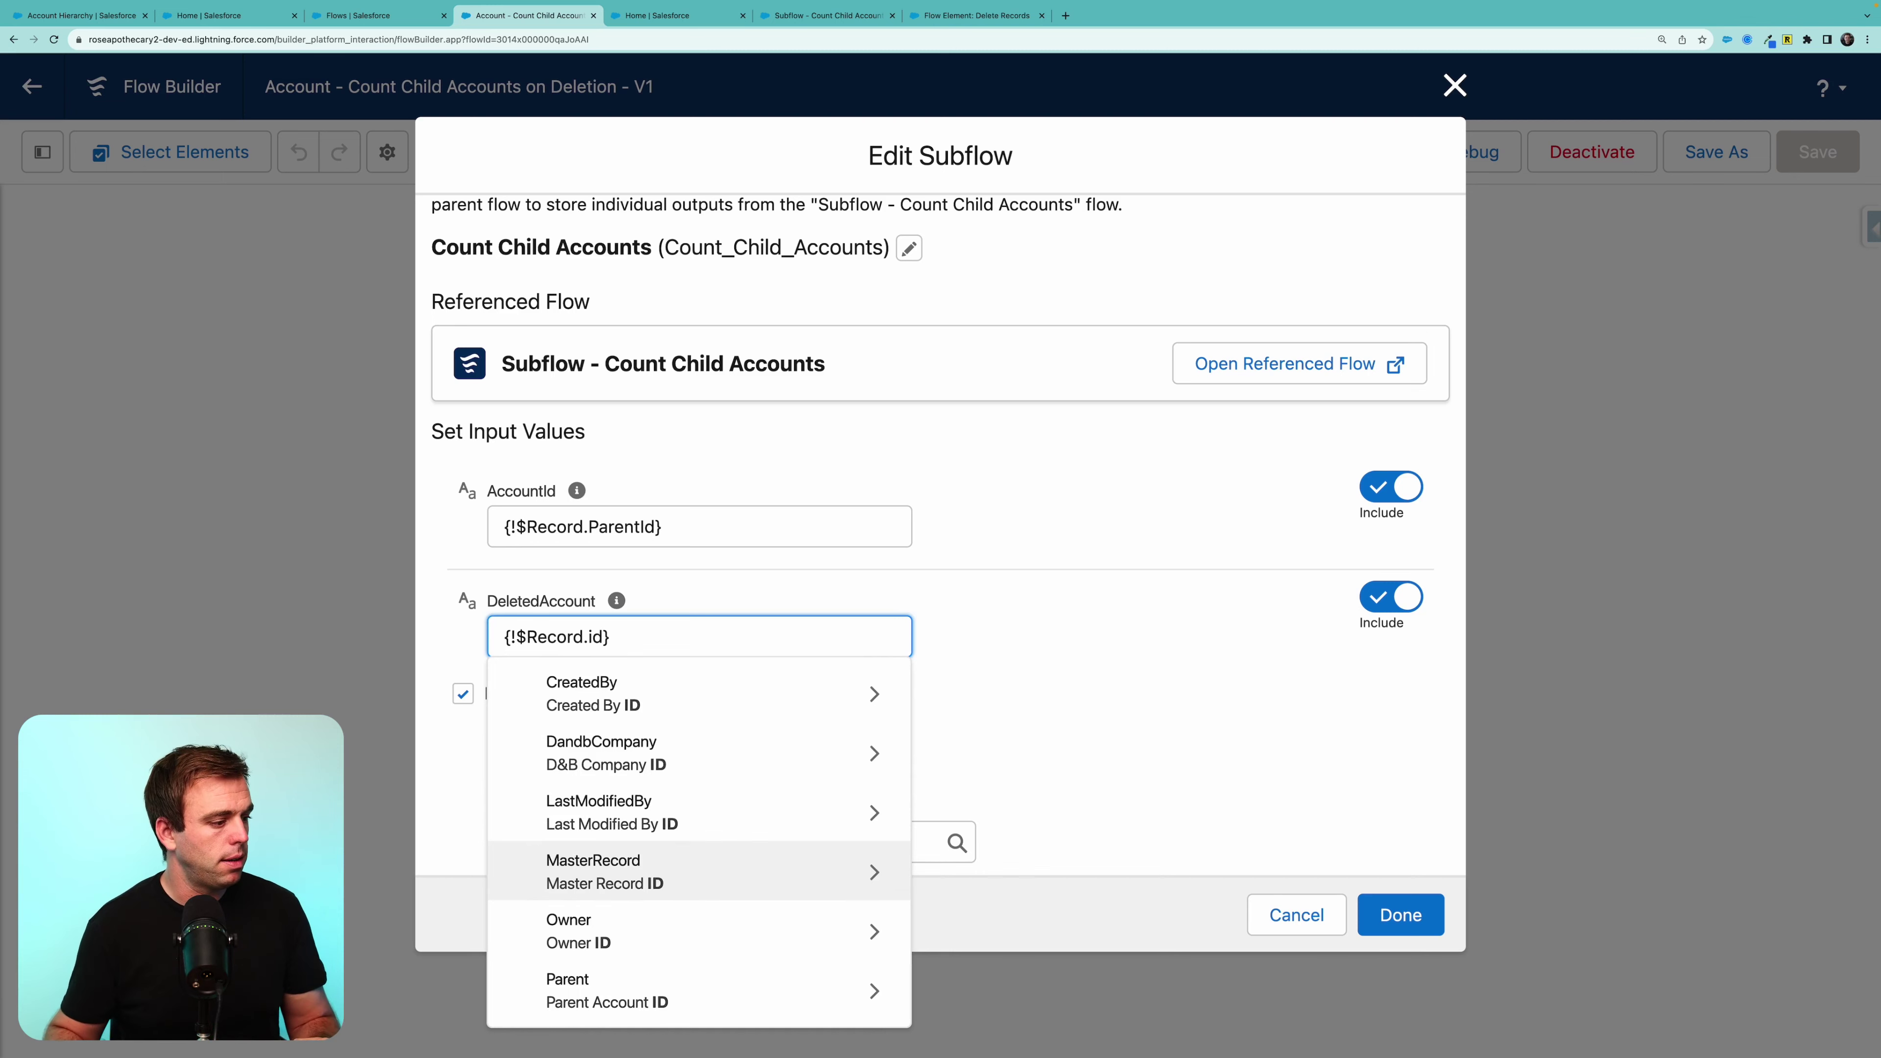
{"action": "left_click", "coordinate": [628, 808]}
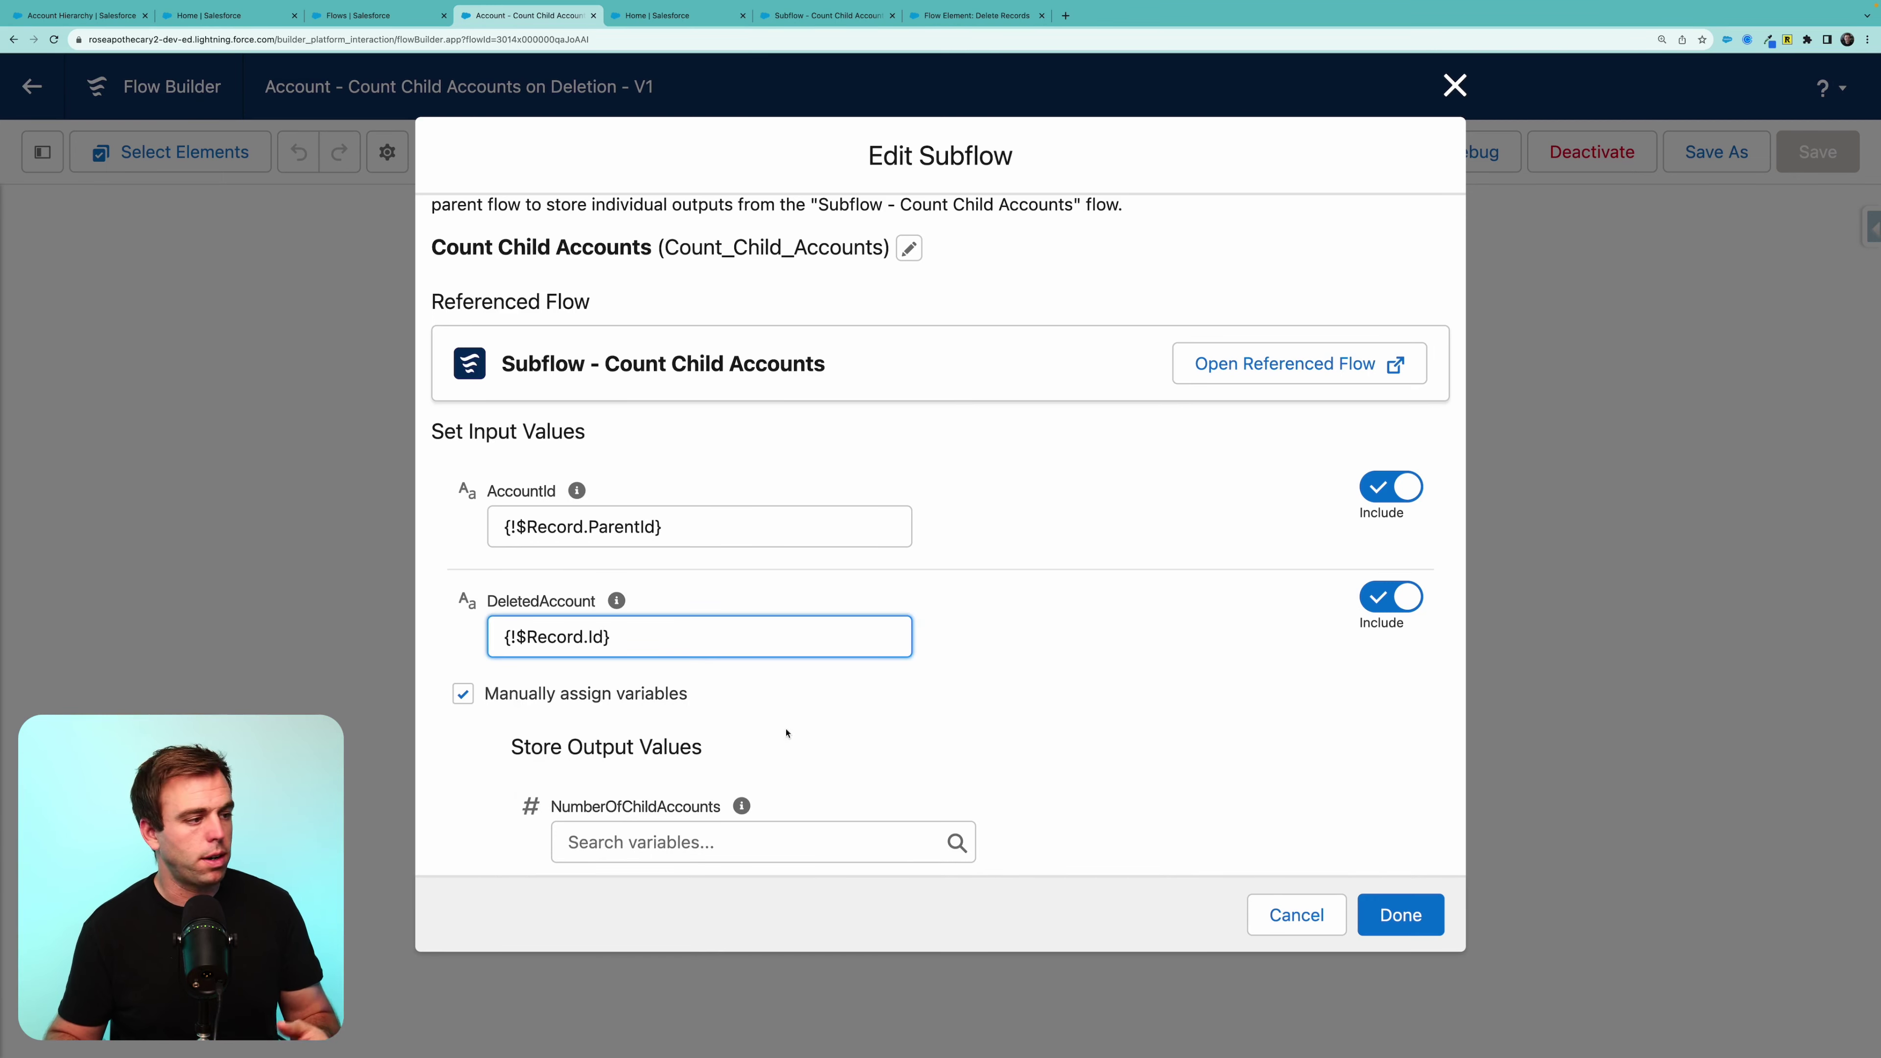
{"action": "left_click", "coordinate": [1401, 914]}
Save the deletion flow as version 2 and debug-run it with Blouse Barn as the Account.
{"action": "left_click", "coordinate": [1716, 151]}
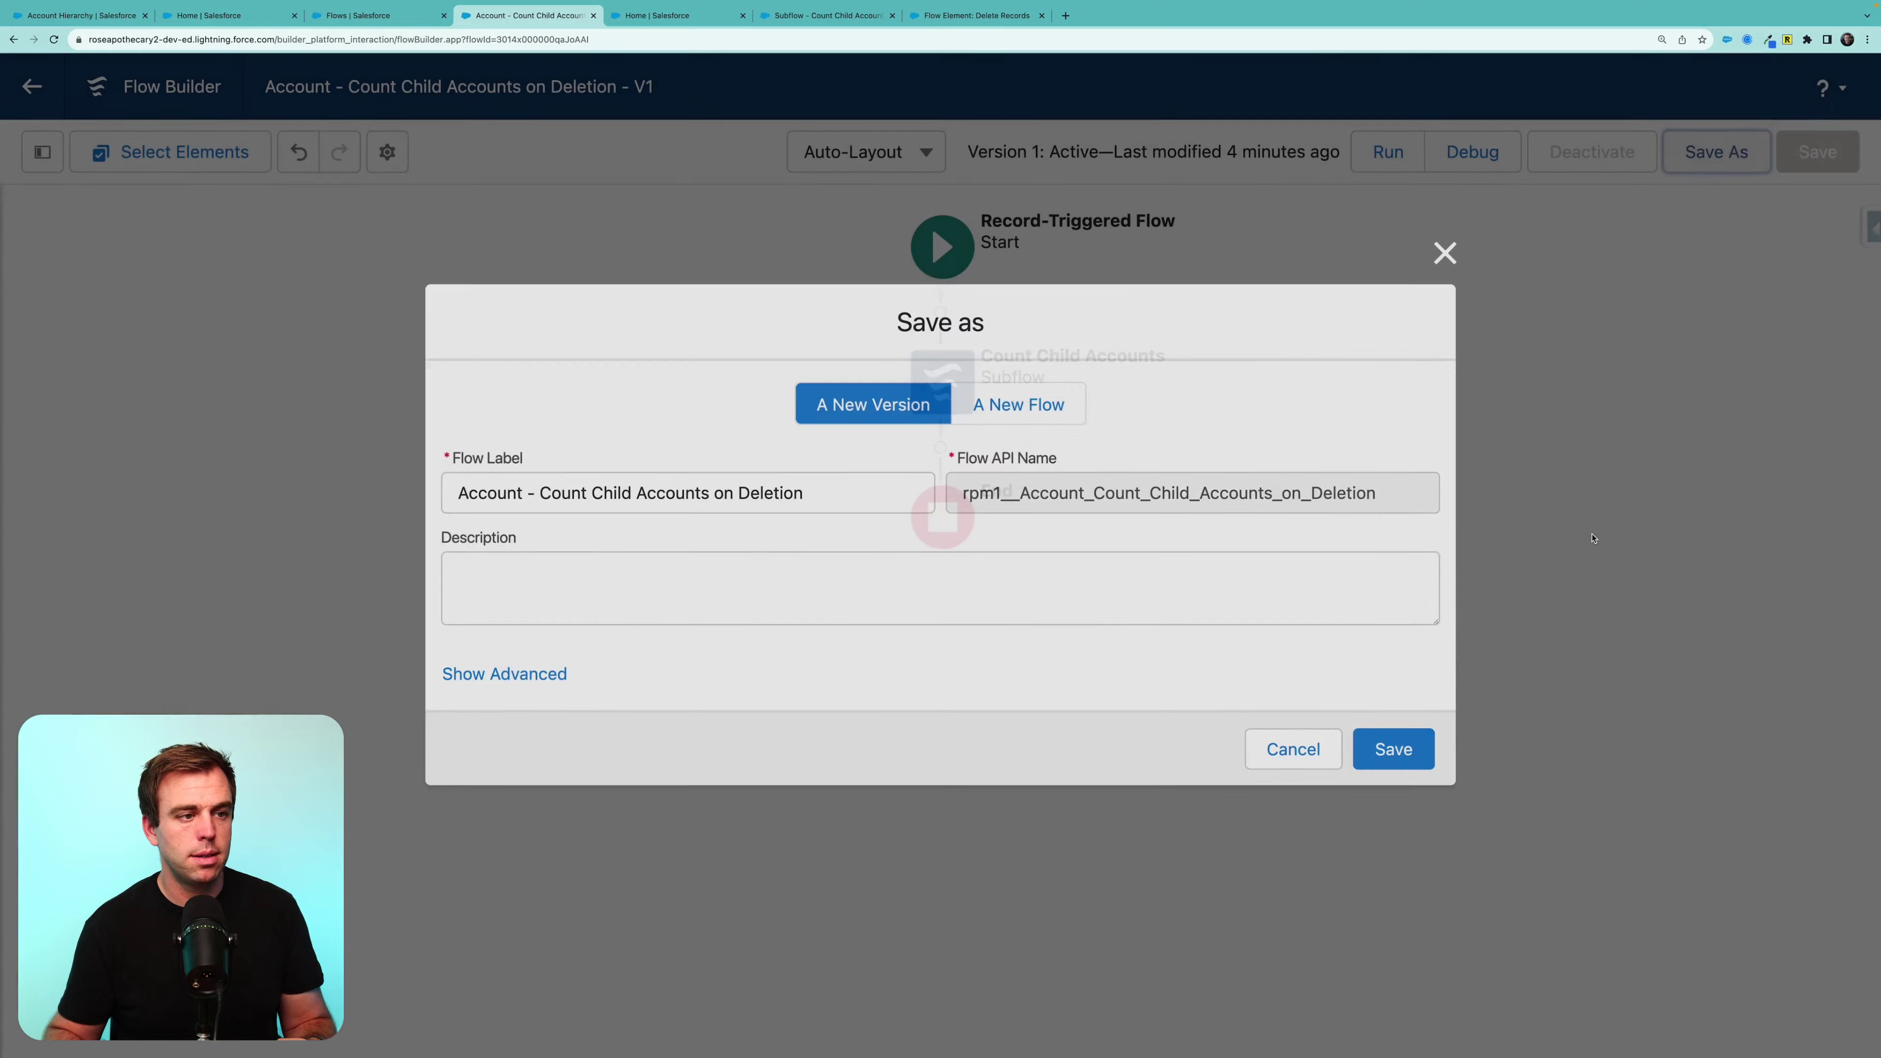
{"action": "left_click", "coordinate": [1393, 749]}
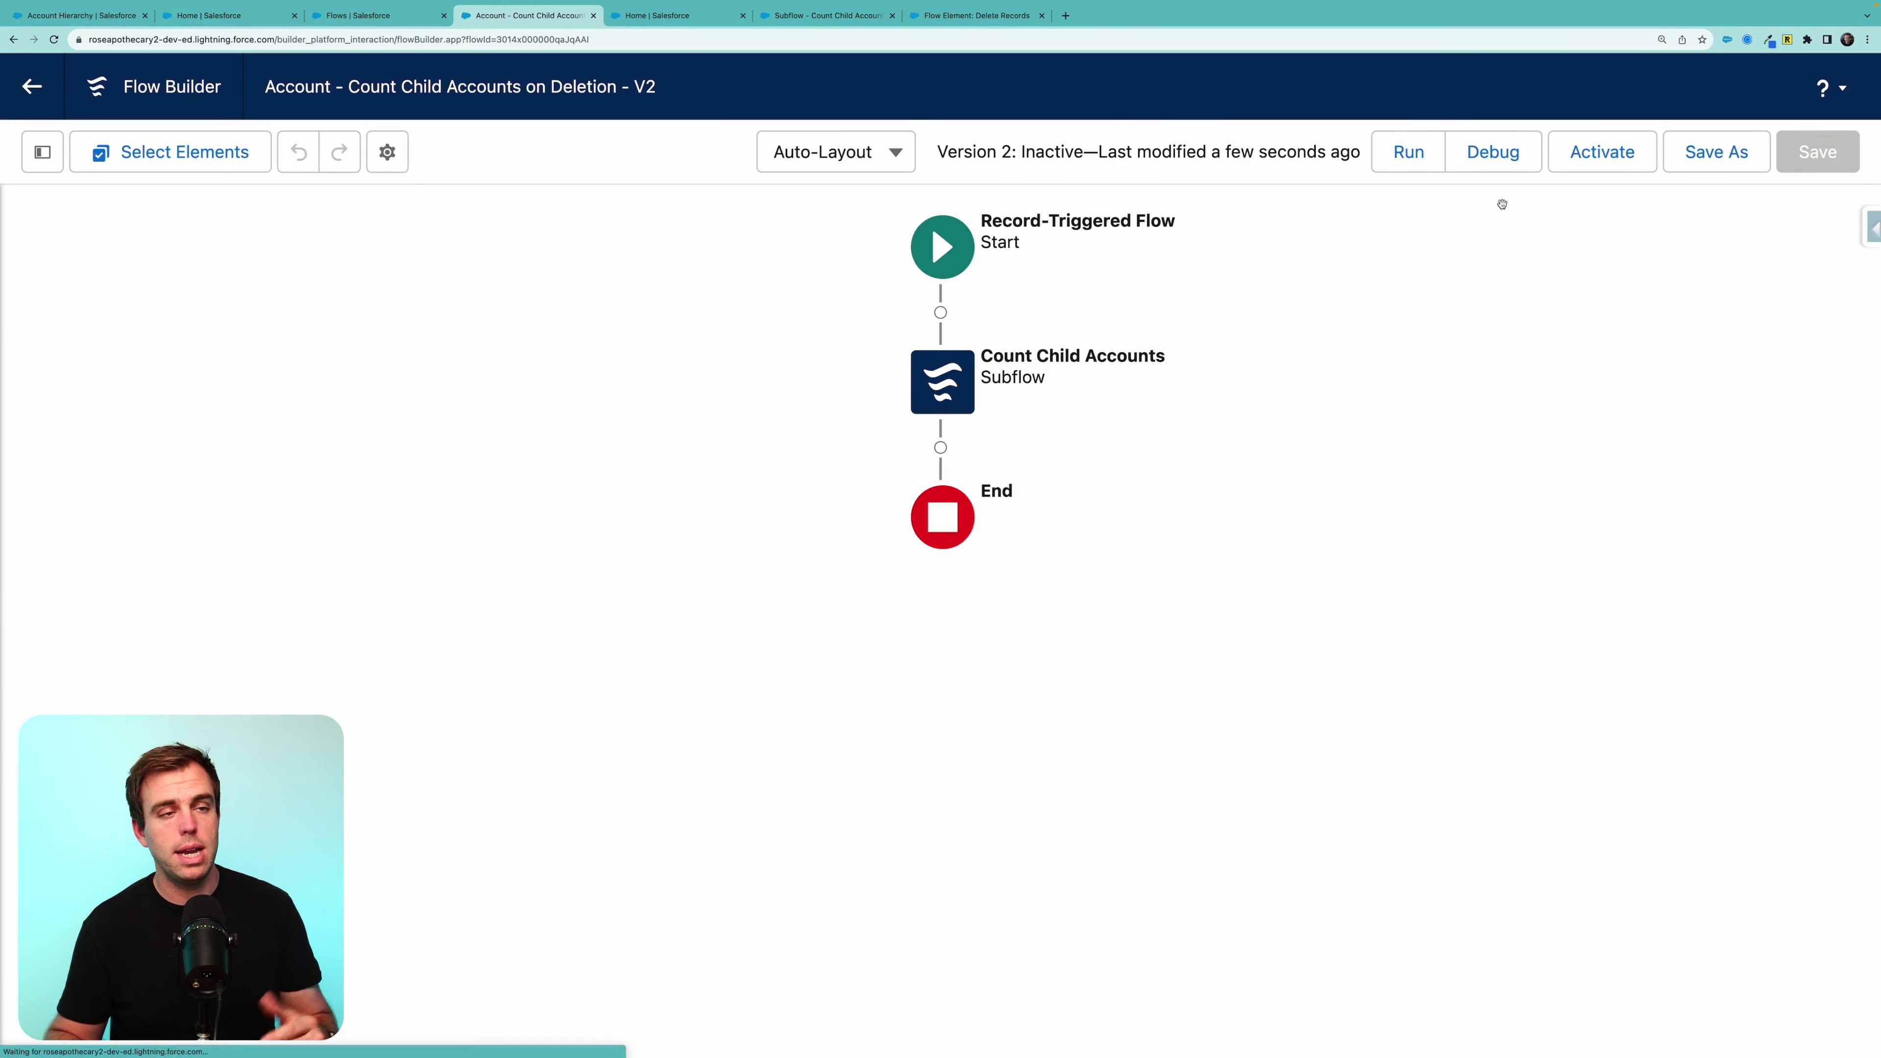
{"action": "left_click", "coordinate": [1515, 156]}
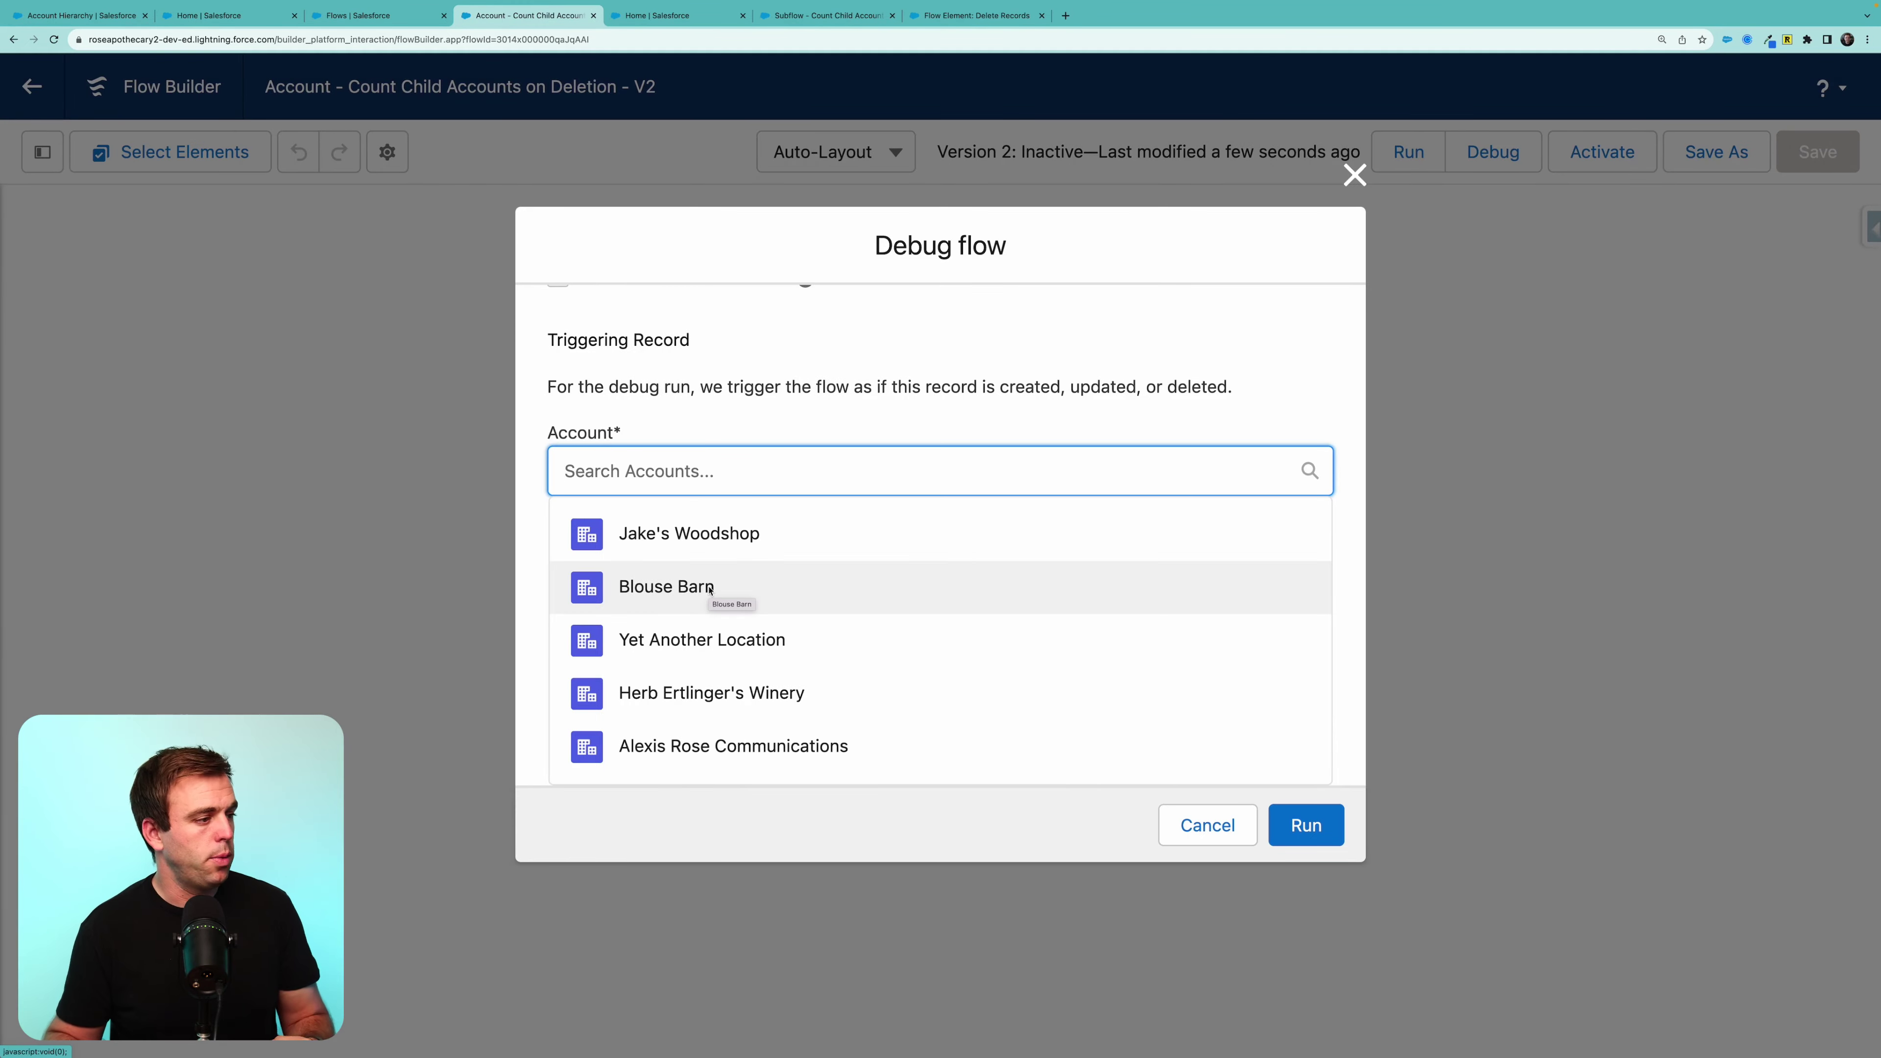
{"action": "left_click", "coordinate": [709, 587]}
{"action": "left_click", "coordinate": [1305, 829]}
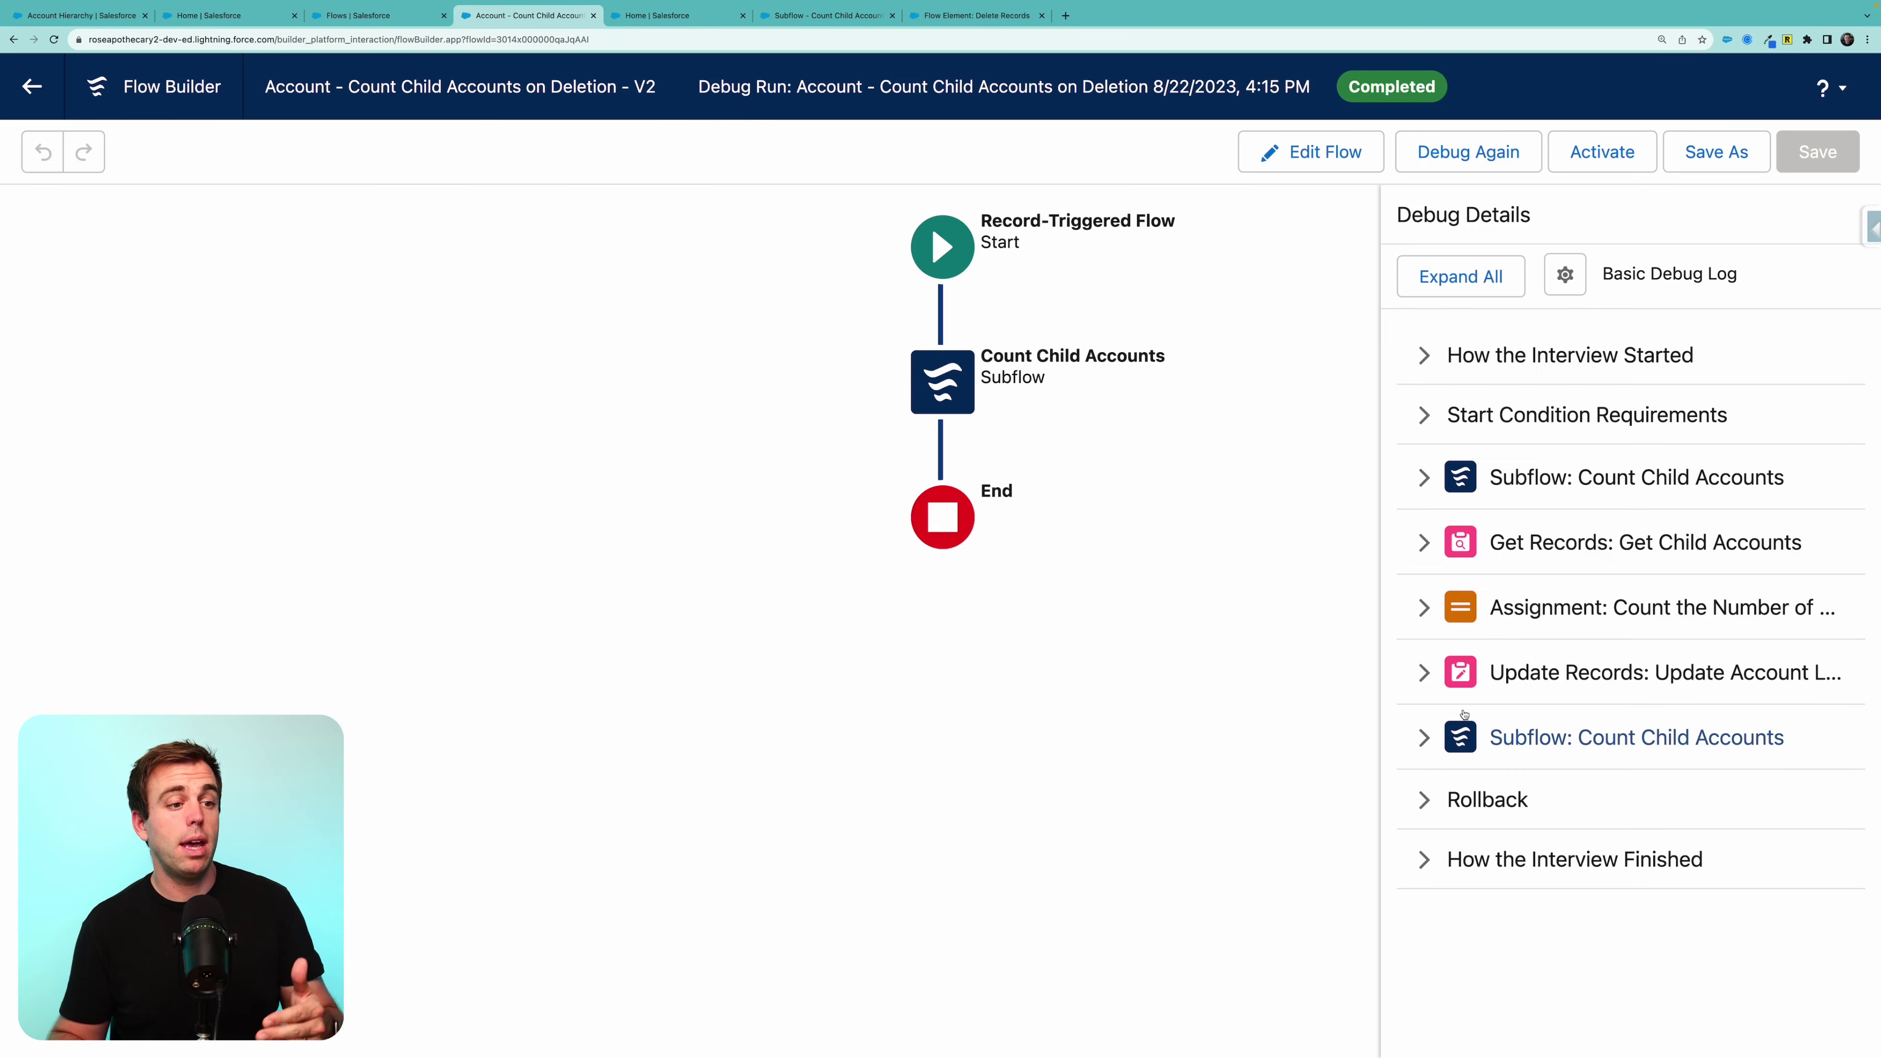
Check the Update Records count of 2, then the Get Child Accounts query details.
{"action": "left_click", "coordinate": [1543, 674]}
{"action": "scroll", "coordinate": [1545, 702], "scroll_direction": "down", "scroll_amount": 3}
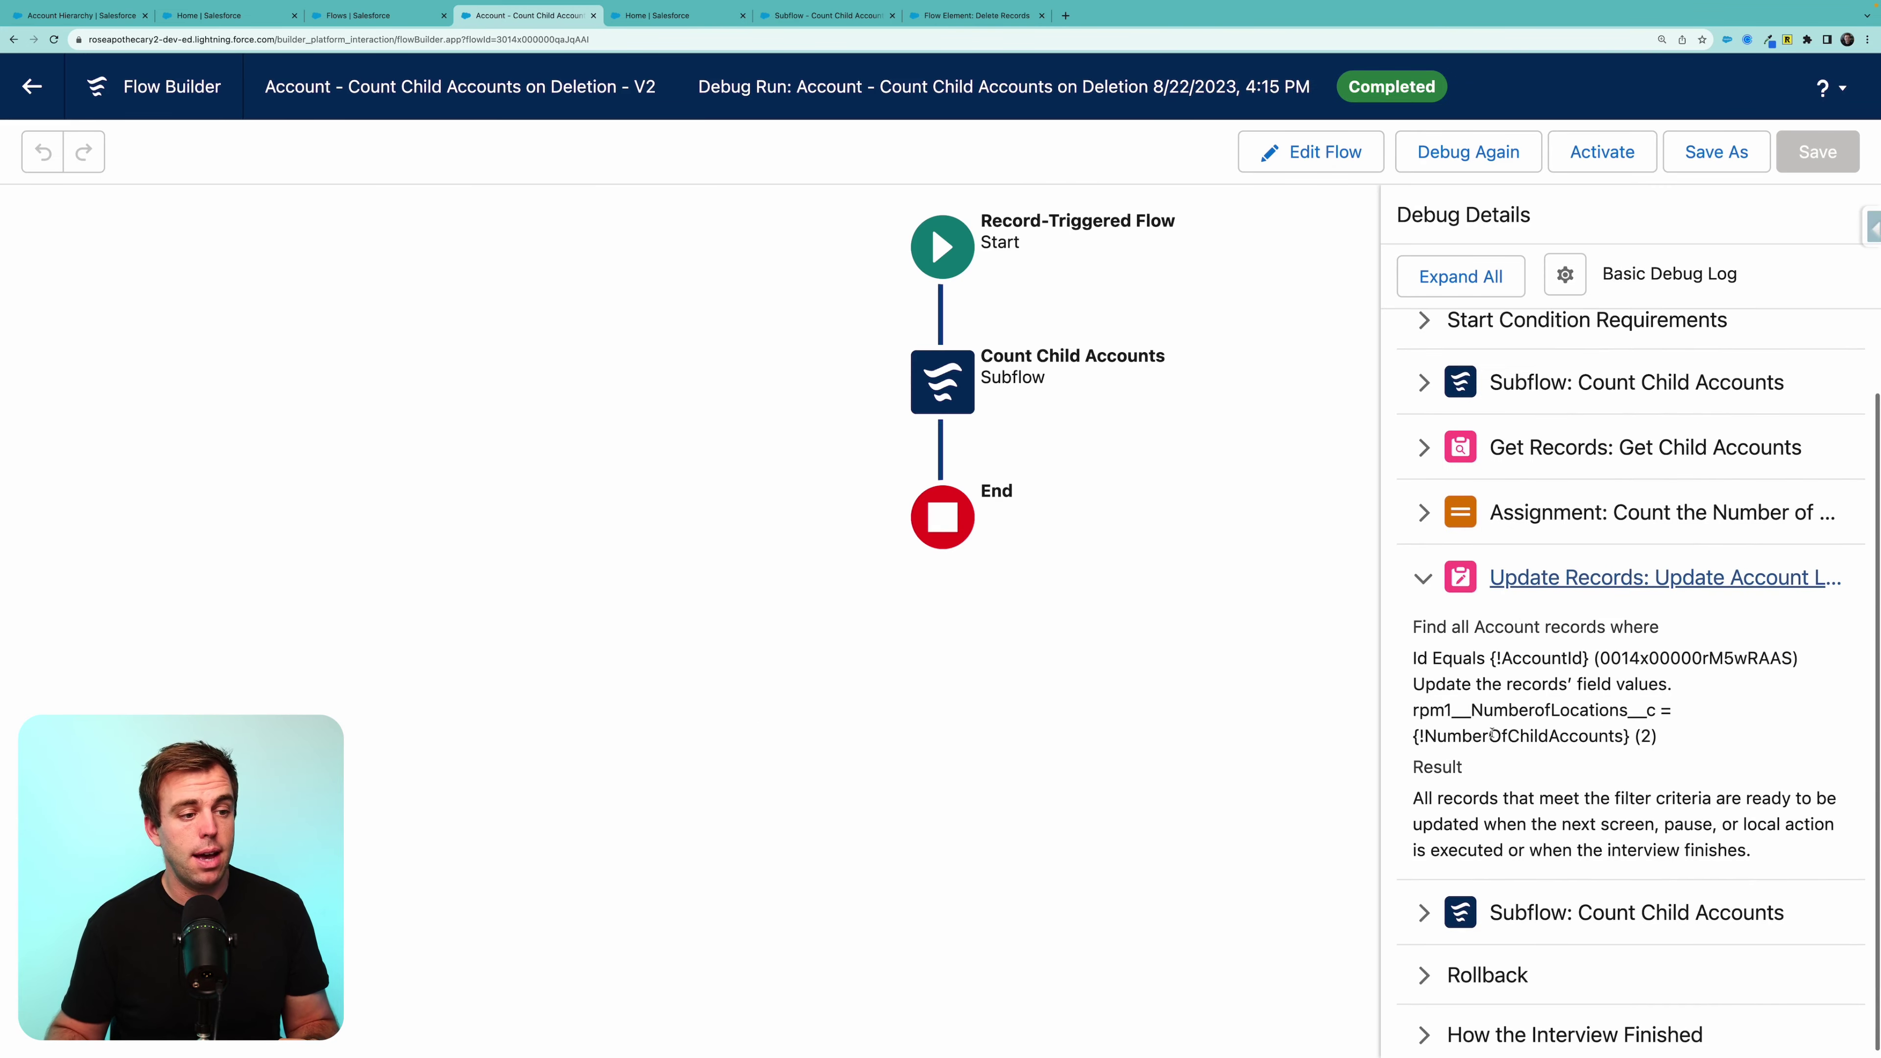
{"action": "triple_click", "coordinate": [1678, 738]}
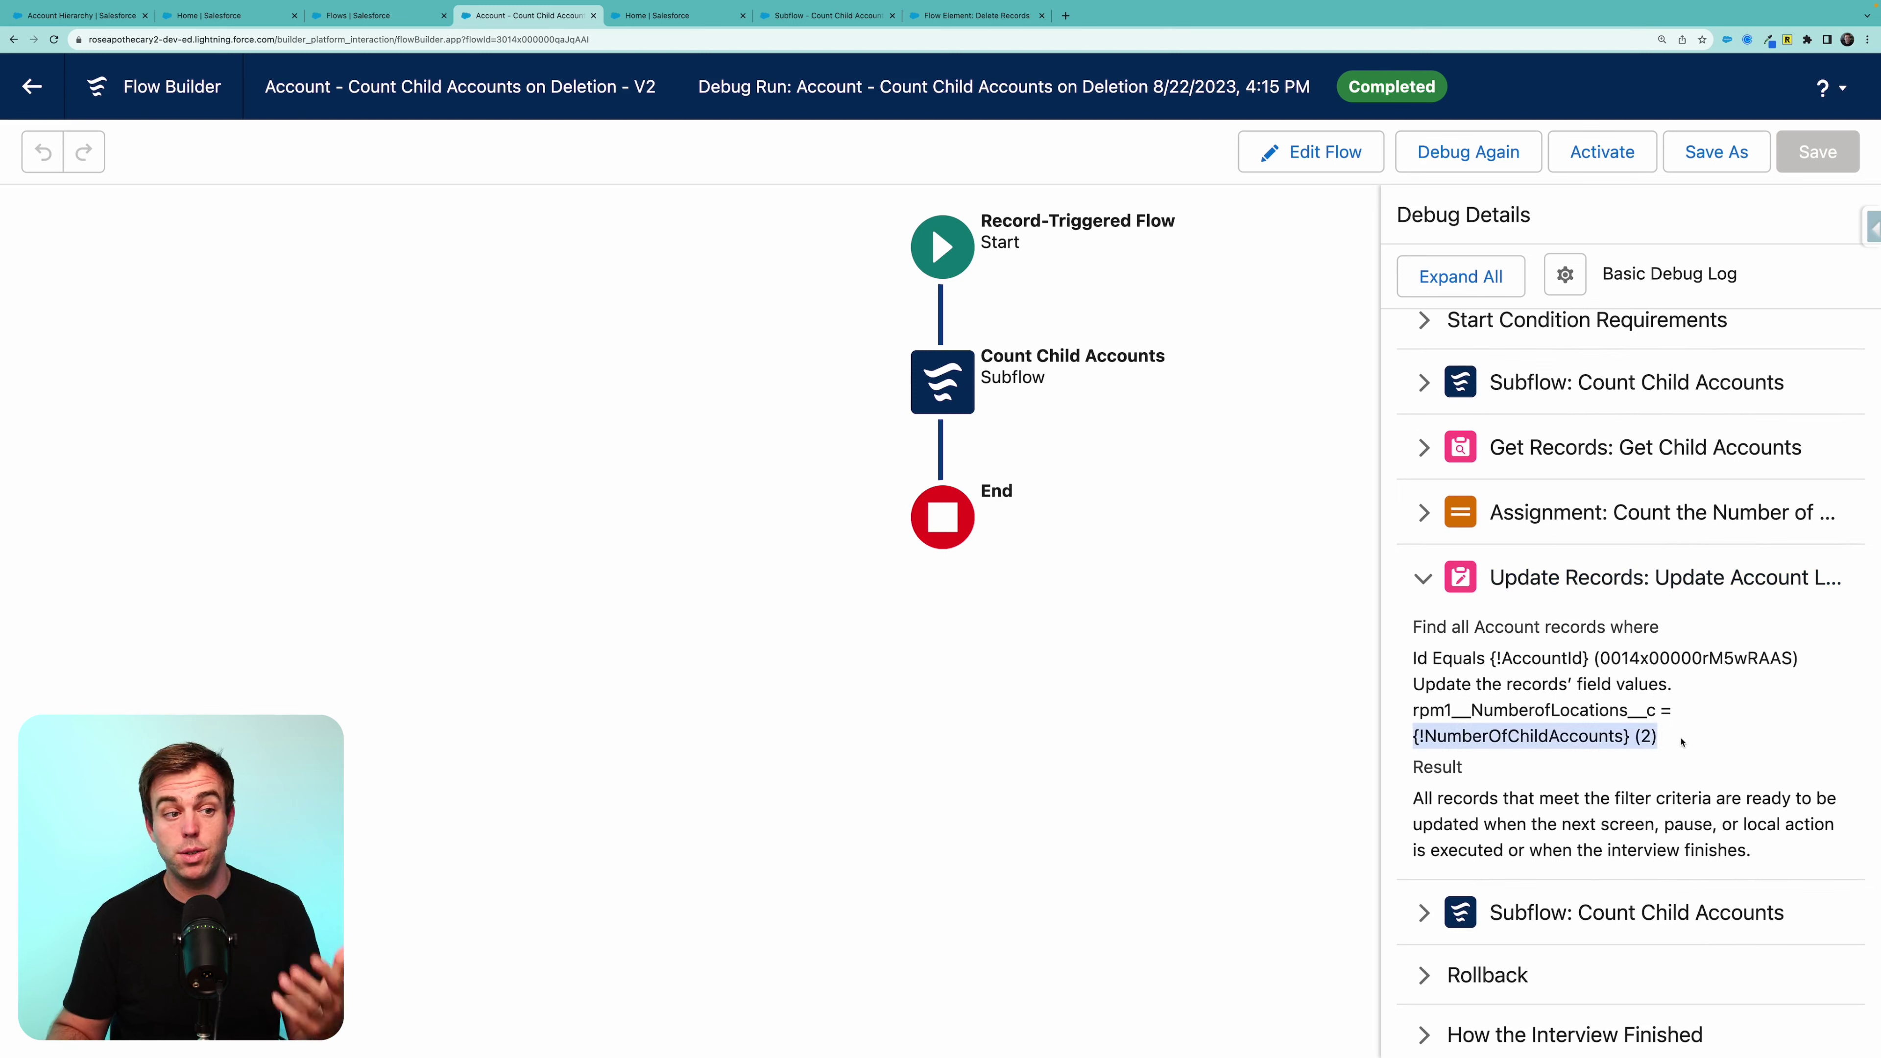
{"action": "left_click", "coordinate": [1506, 455]}
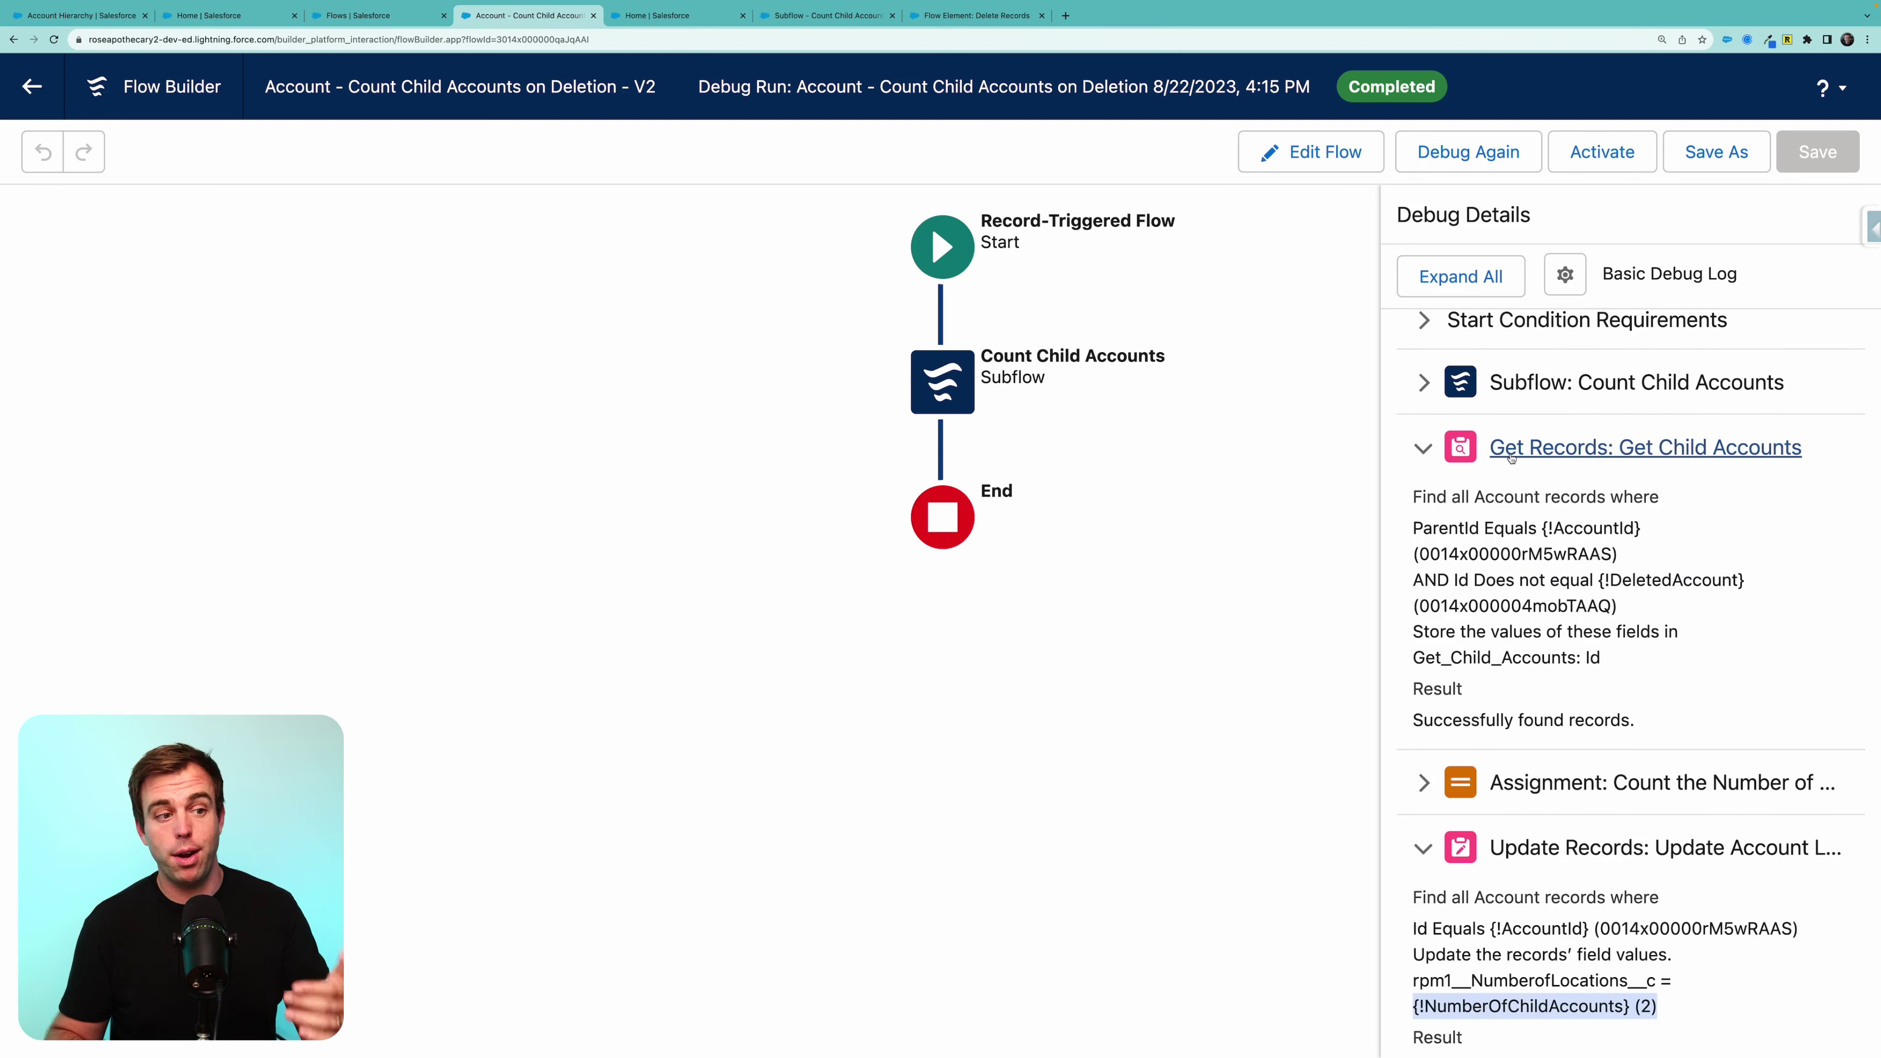
{"action": "scroll", "coordinate": [1548, 547], "scroll_direction": "down", "scroll_amount": 2}
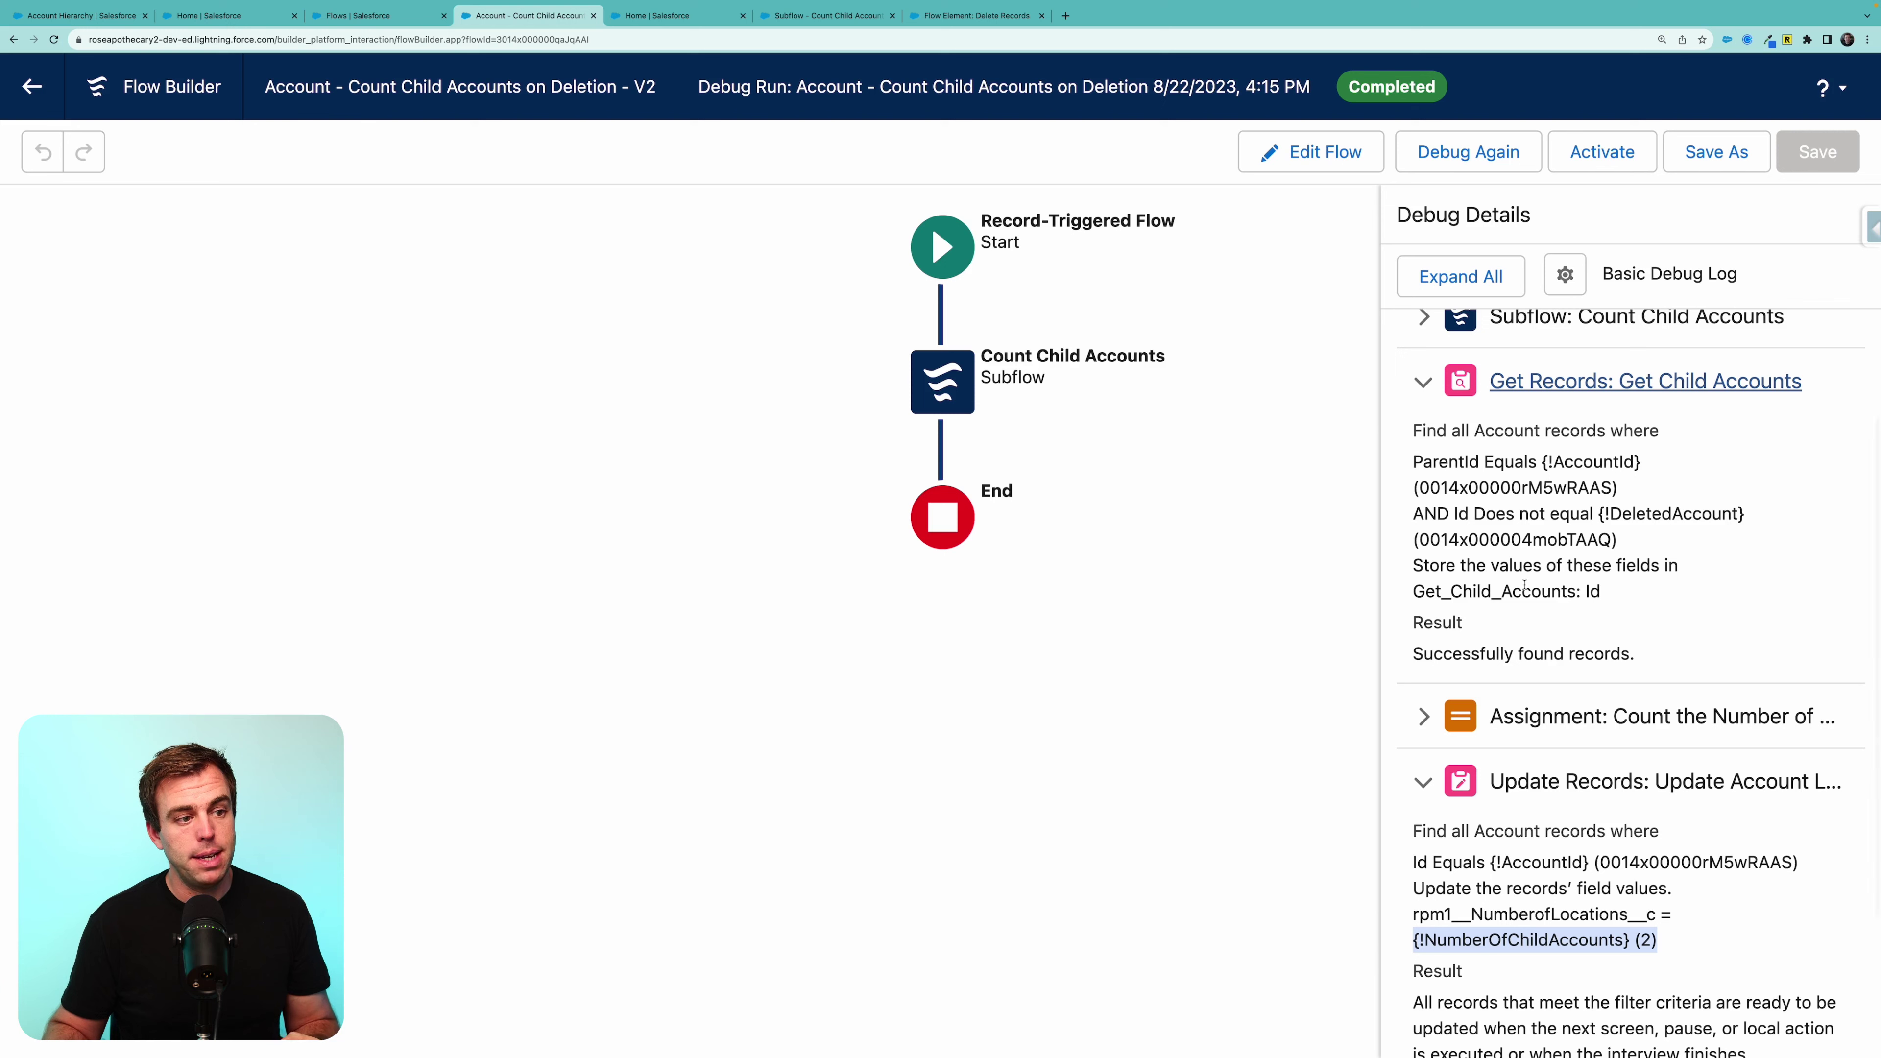